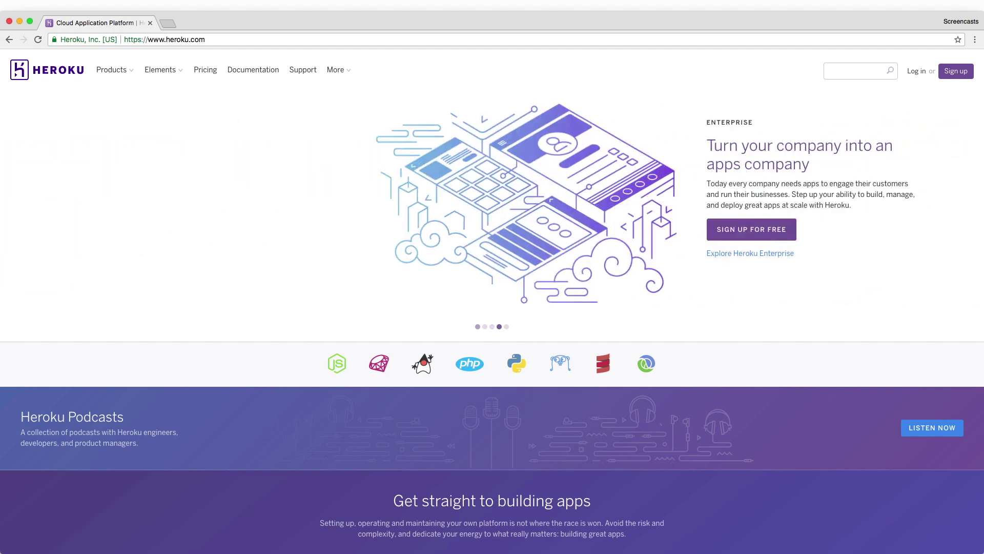
{"action": "scroll", "coordinate": [492, 301], "scroll_direction": "down", "scroll_amount": 5}
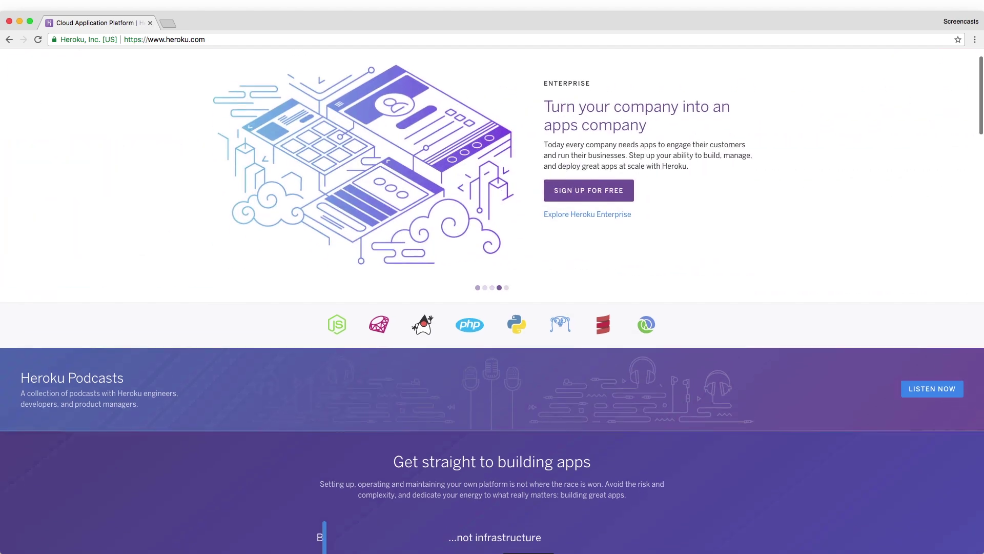
{"action": "scroll", "coordinate": [492, 301], "scroll_direction": "down", "scroll_amount": 8}
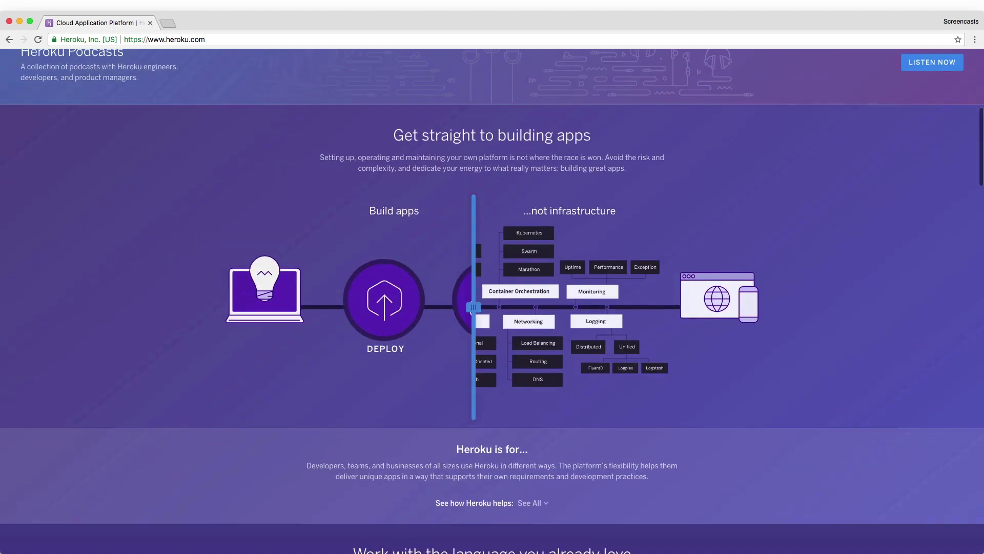
{"action": "scroll", "coordinate": [492, 302], "scroll_direction": "up", "scroll_amount": 1}
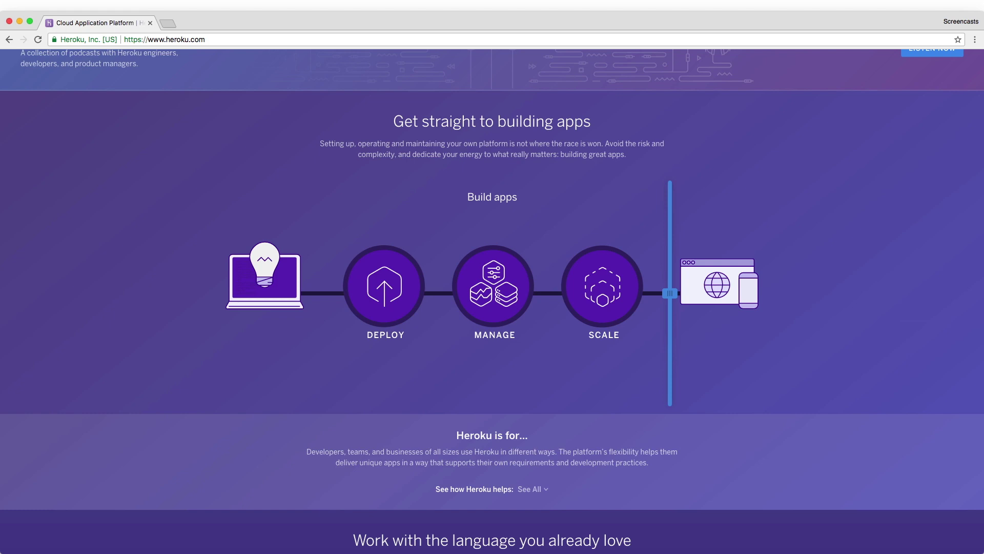
{"action": "scroll", "coordinate": [492, 308], "scroll_direction": "down", "scroll_amount": 6}
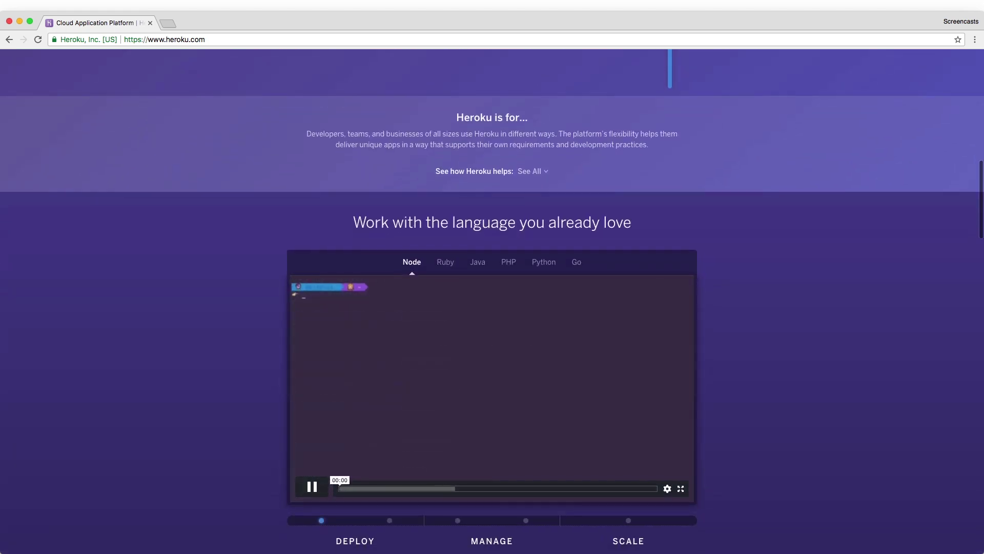
{"action": "scroll", "coordinate": [492, 308], "scroll_direction": "down", "scroll_amount": 2}
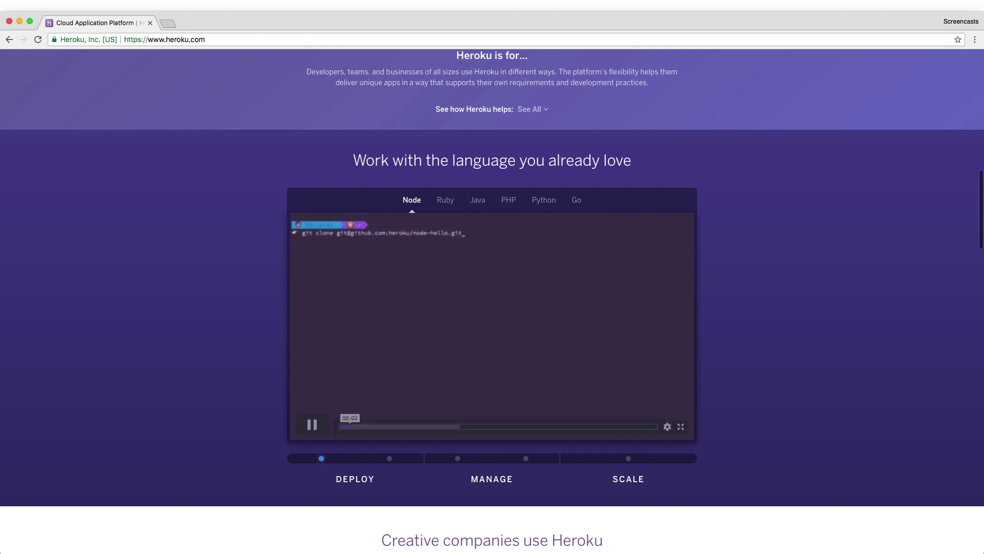
{"action": "left_click", "coordinate": [667, 427]}
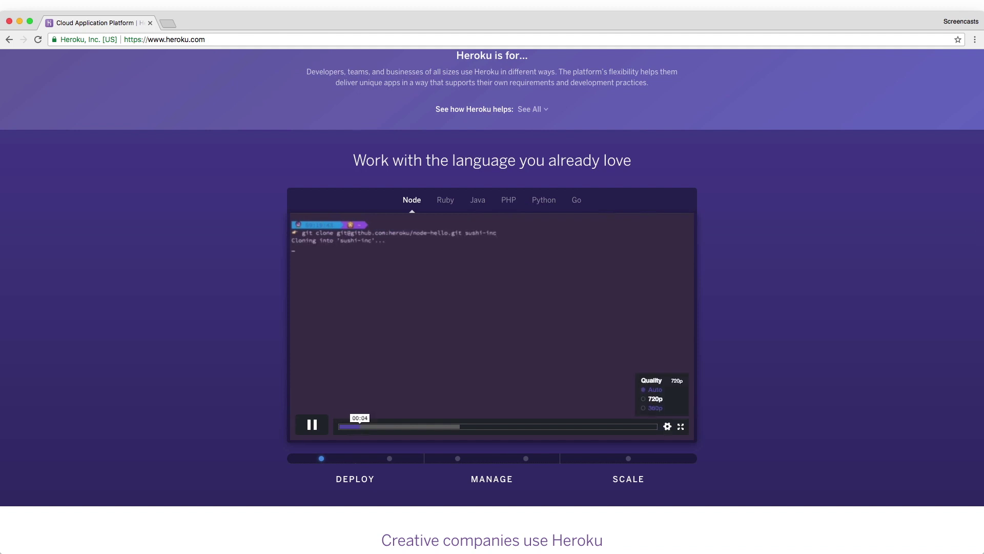
{"action": "scroll", "coordinate": [492, 307], "scroll_direction": "down", "scroll_amount": 2}
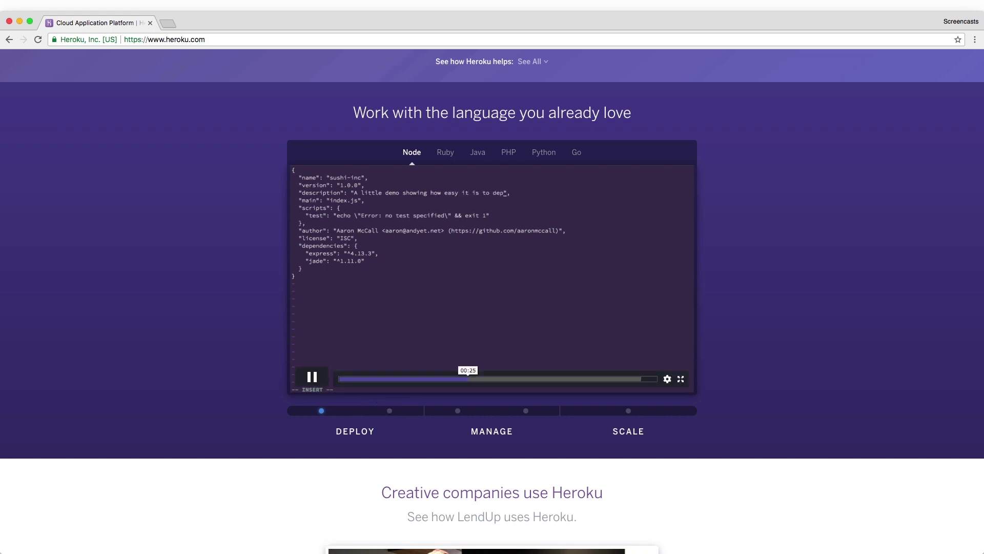
{"action": "left_click", "coordinate": [390, 410]}
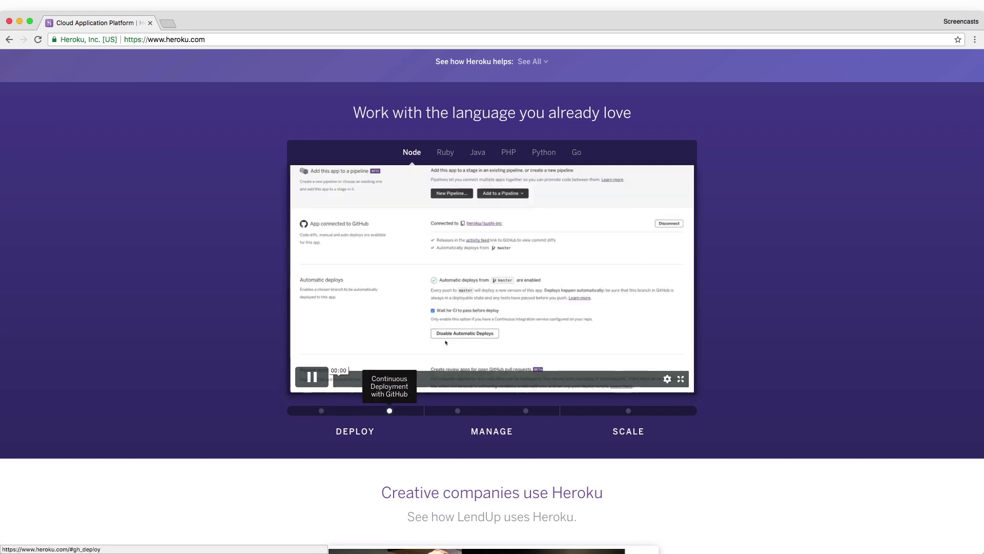
{"action": "left_click", "coordinate": [458, 410]}
{"action": "left_click", "coordinate": [526, 410]}
{"action": "left_click", "coordinate": [628, 410]}
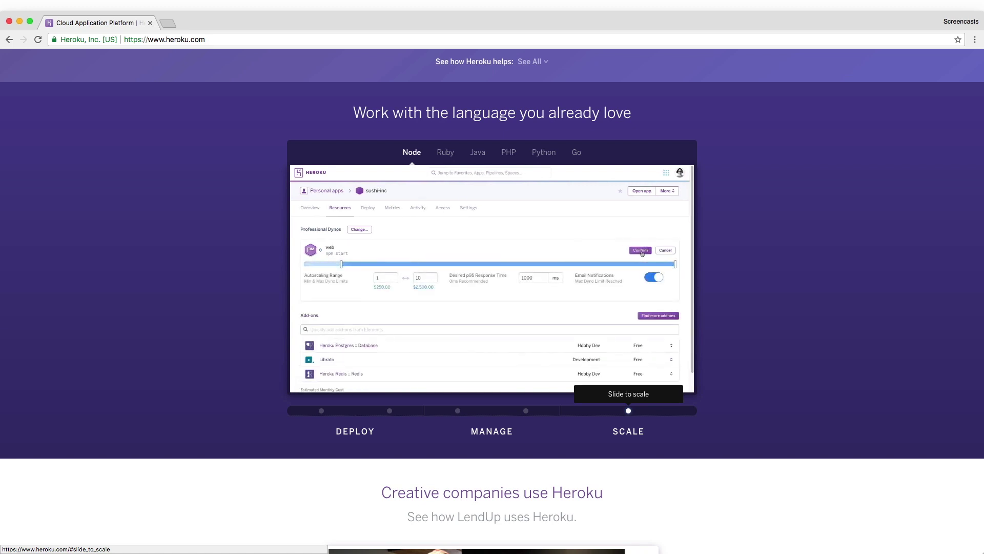
{"action": "scroll", "coordinate": [492, 301], "scroll_direction": "down", "scroll_amount": 5}
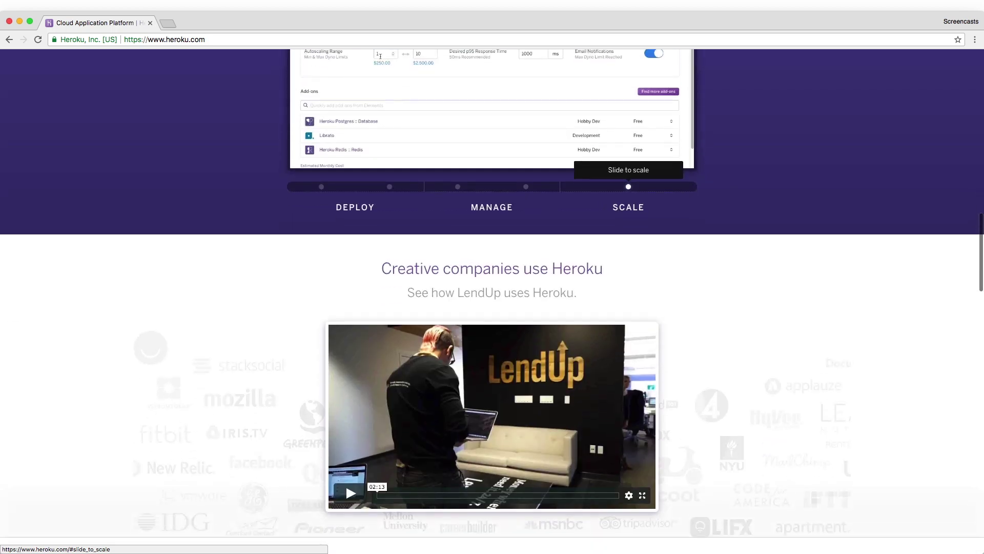
{"action": "scroll", "coordinate": [492, 302], "scroll_direction": "down", "scroll_amount": 5}
{"action": "scroll", "coordinate": [492, 302], "scroll_direction": "up", "scroll_amount": 10}
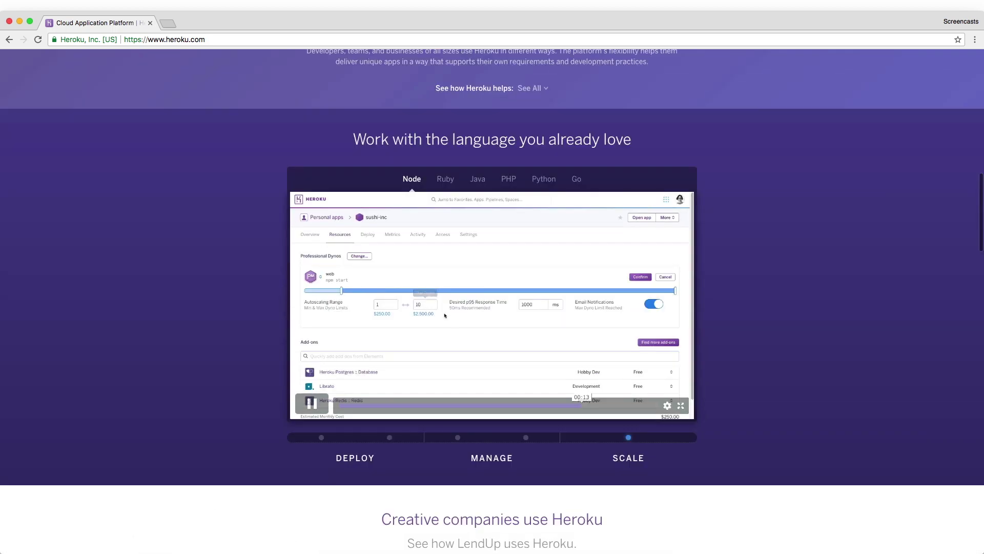
{"action": "scroll", "coordinate": [492, 301], "scroll_direction": "down", "scroll_amount": 12}
{"action": "scroll", "coordinate": [492, 301], "scroll_direction": "down", "scroll_amount": 12}
{"action": "scroll", "coordinate": [492, 302], "scroll_direction": "down", "scroll_amount": 12}
{"action": "scroll", "coordinate": [492, 301], "scroll_direction": "up", "scroll_amount": 9}
{"action": "scroll", "coordinate": [492, 301], "scroll_direction": "up", "scroll_amount": 20}
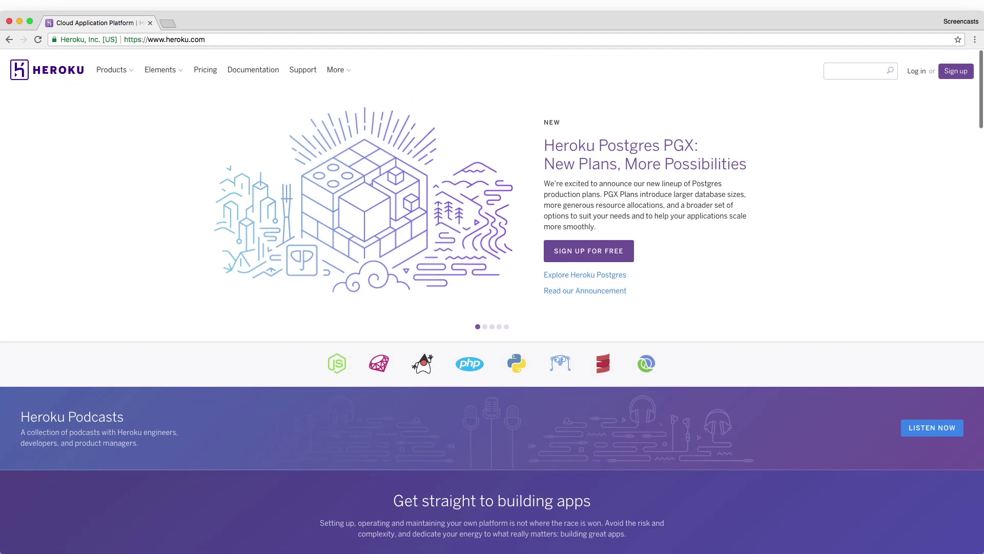
{"action": "left_click", "coordinate": [379, 363]}
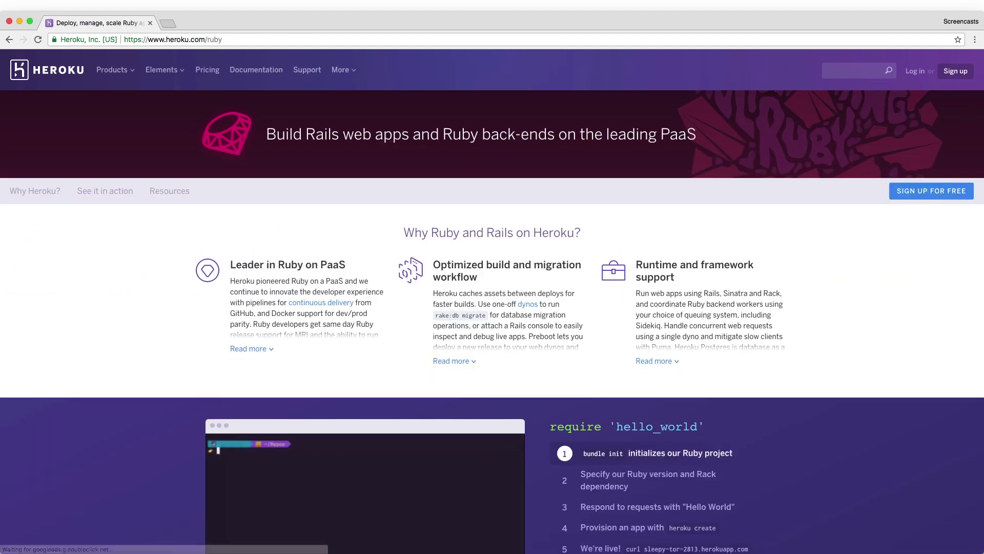
Scroll through the Ruby page and back to the top, then go to the free sign-up form.
{"action": "scroll", "coordinate": [492, 301], "scroll_direction": "down", "scroll_amount": 3}
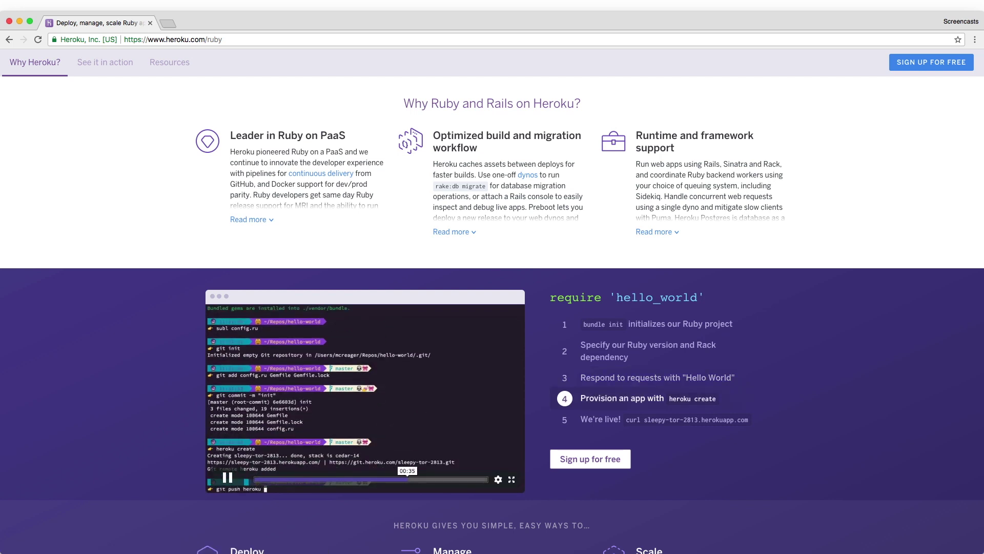
{"action": "scroll", "coordinate": [492, 315], "scroll_direction": "down", "scroll_amount": 7}
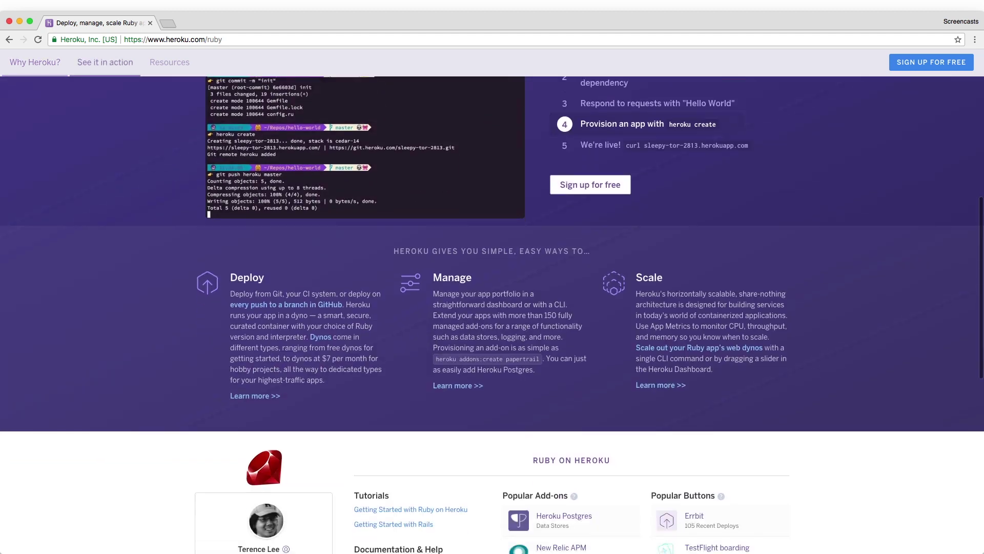
{"action": "scroll", "coordinate": [492, 315], "scroll_direction": "up", "scroll_amount": 4}
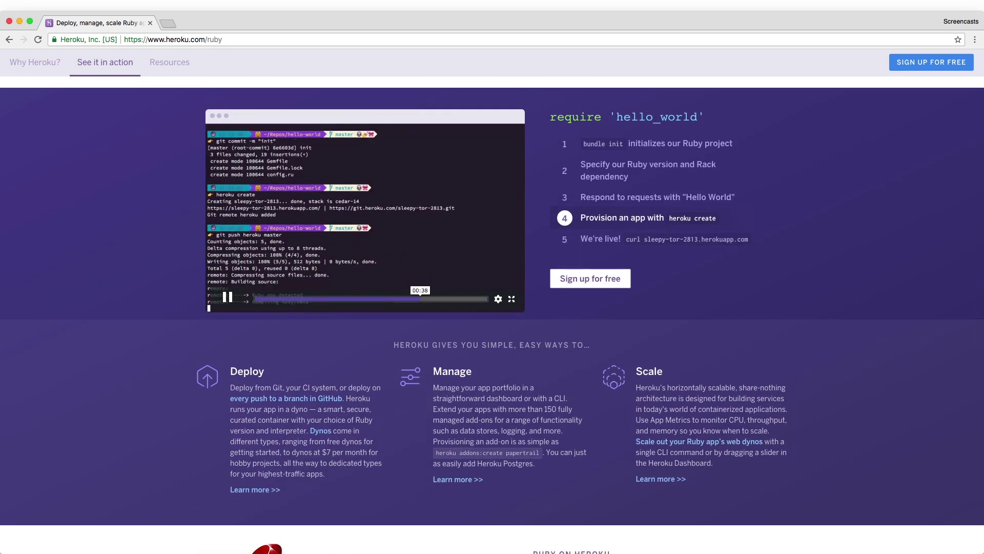
{"action": "scroll", "coordinate": [492, 315], "scroll_direction": "down", "scroll_amount": 5}
{"action": "scroll", "coordinate": [492, 314], "scroll_direction": "down", "scroll_amount": 5}
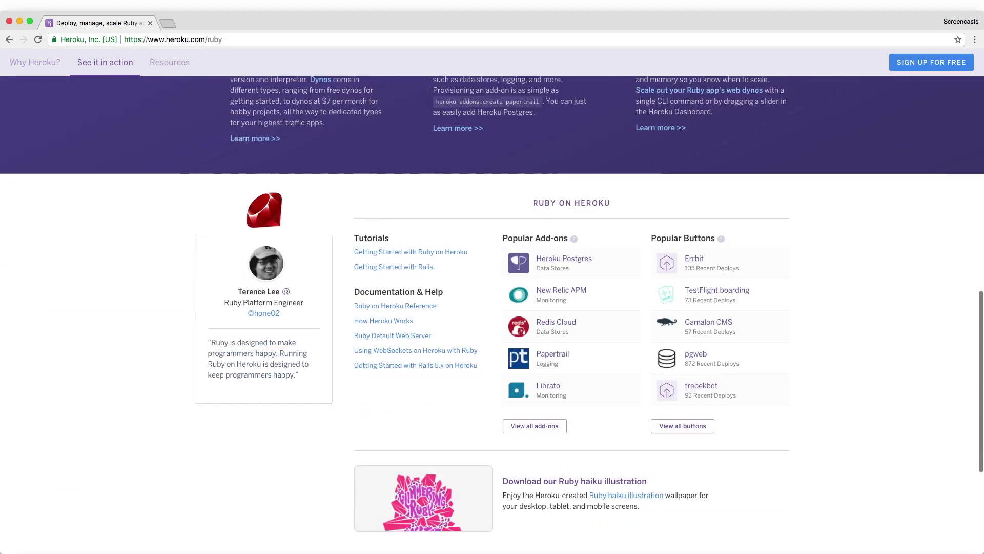
{"action": "scroll", "coordinate": [492, 315], "scroll_direction": "up", "scroll_amount": 20}
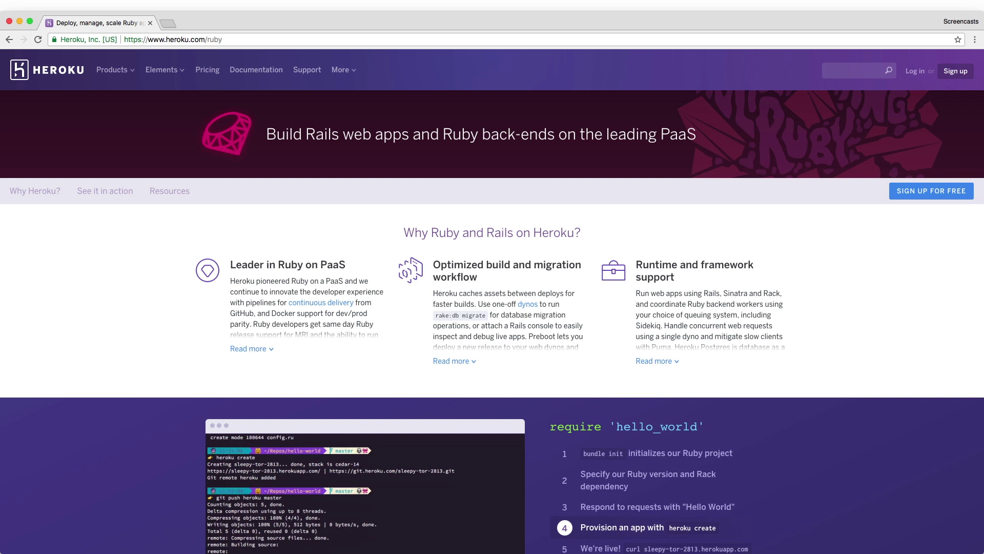
{"action": "scroll", "coordinate": [492, 301], "scroll_direction": "down", "scroll_amount": 2}
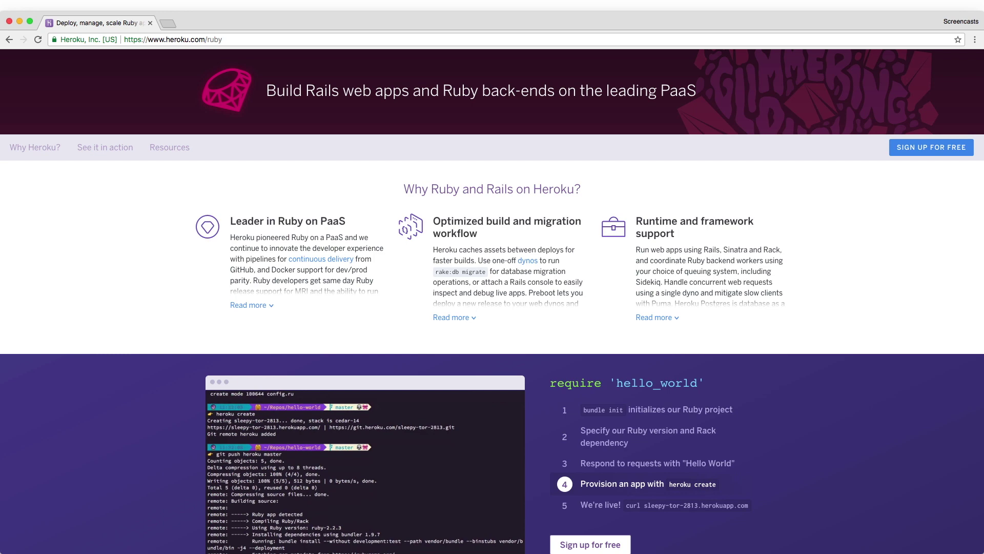
{"action": "scroll", "coordinate": [492, 301], "scroll_direction": "down", "scroll_amount": 5}
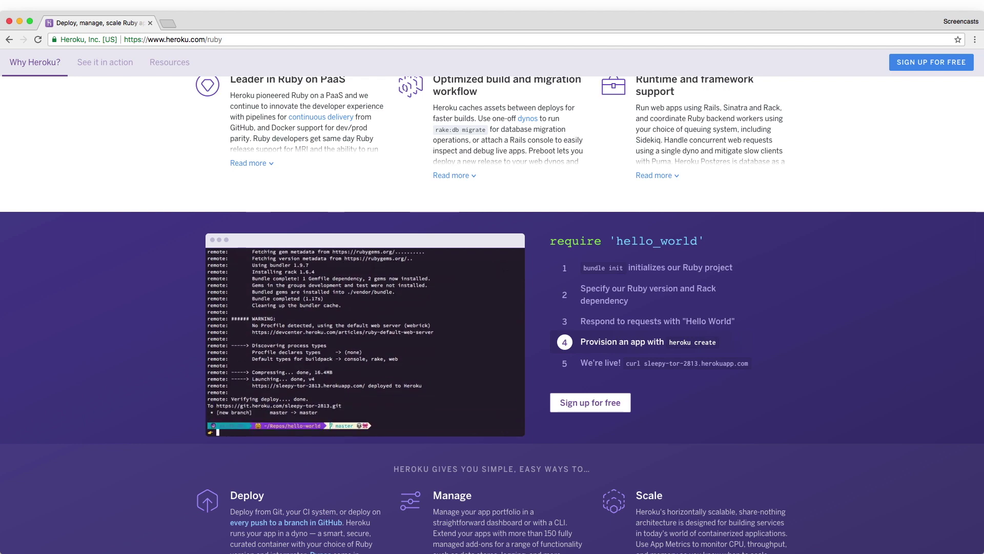
{"action": "scroll", "coordinate": [492, 302], "scroll_direction": "up", "scroll_amount": 7}
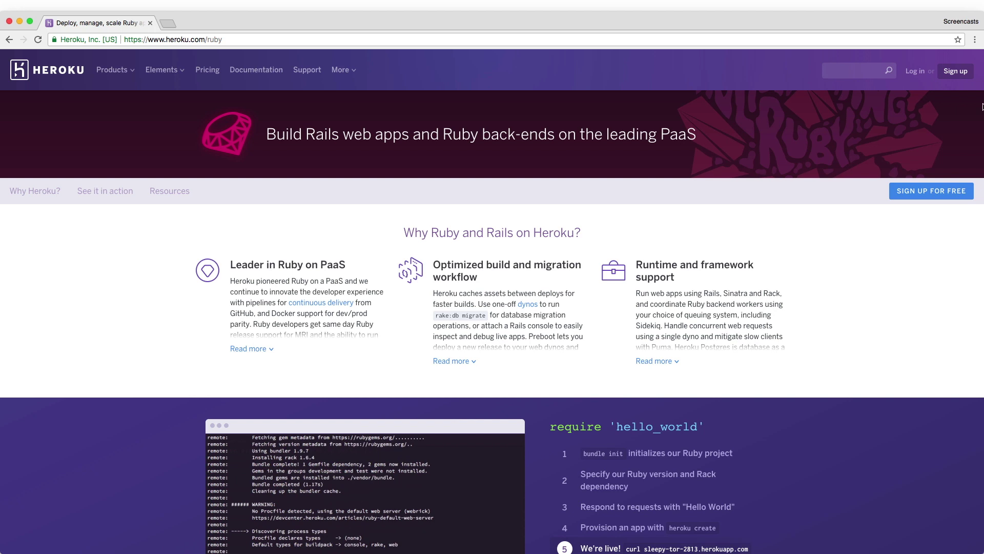
{"action": "left_click", "coordinate": [955, 77]}
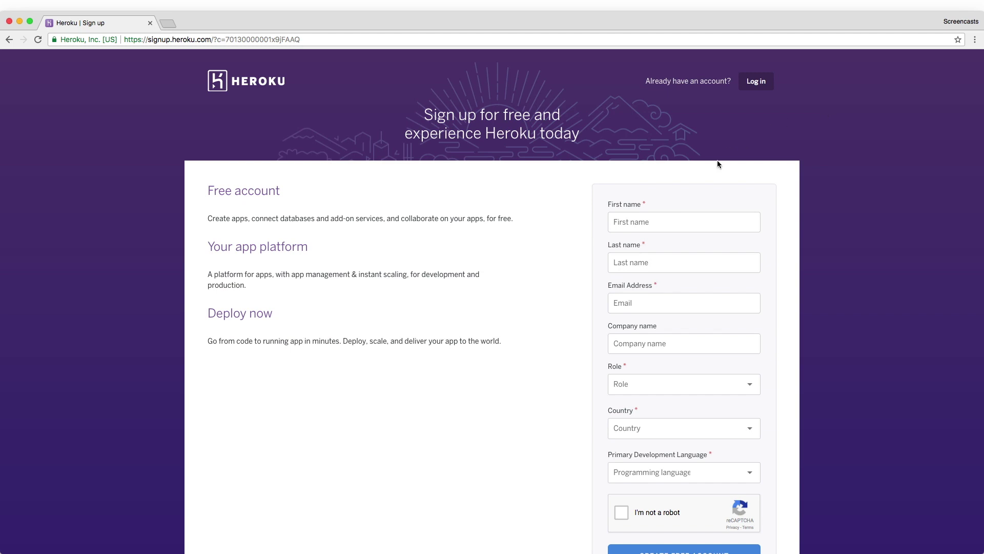
Enter the user's first name, last name and e-mail address, then scroll down to the Role field.
{"action": "left_click", "coordinate": [714, 216]}
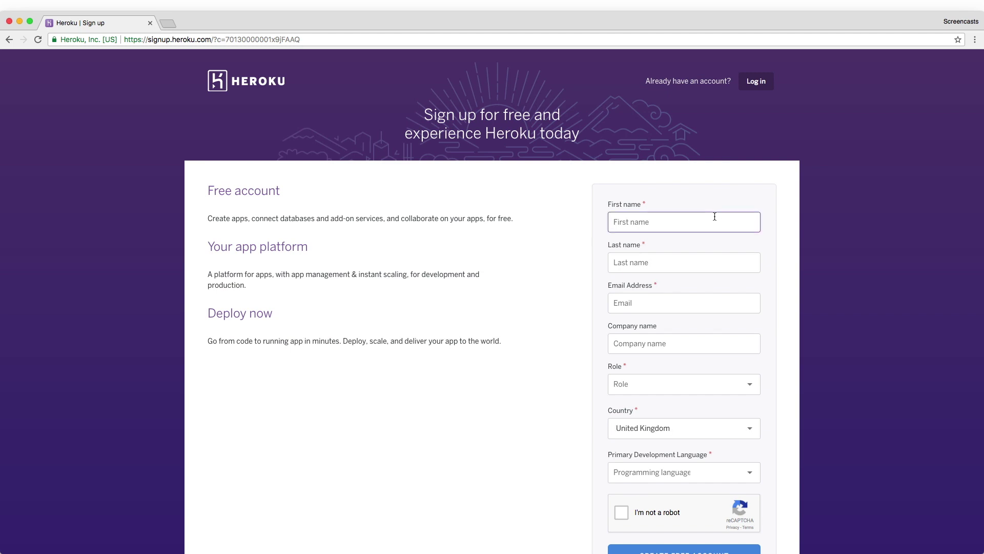
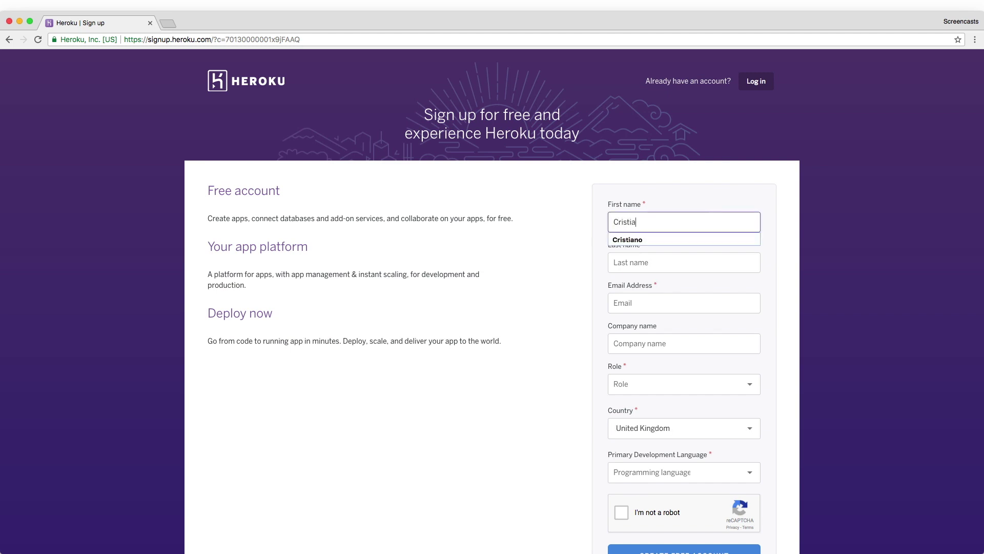
{"action": "key", "text": "Down"}
{"action": "key", "text": "Tab"}
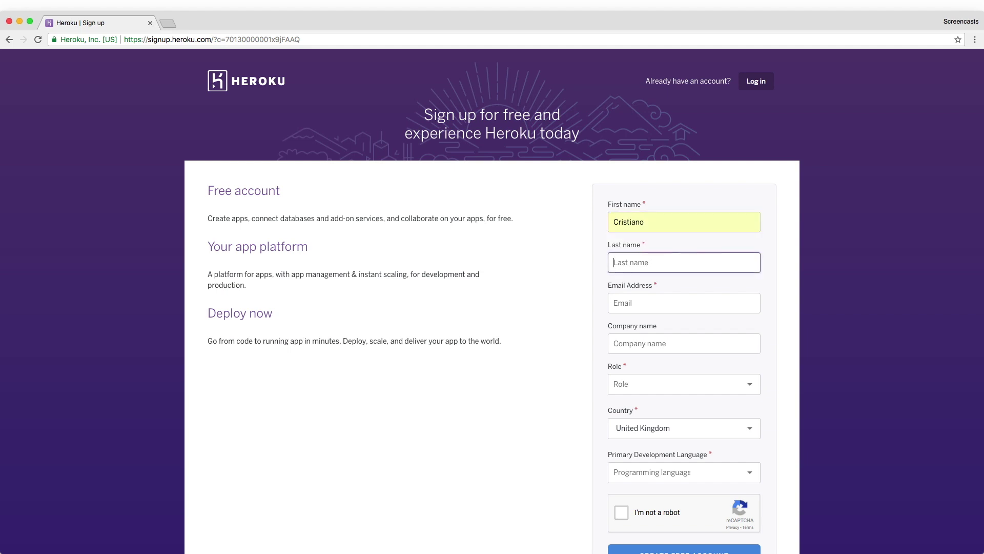
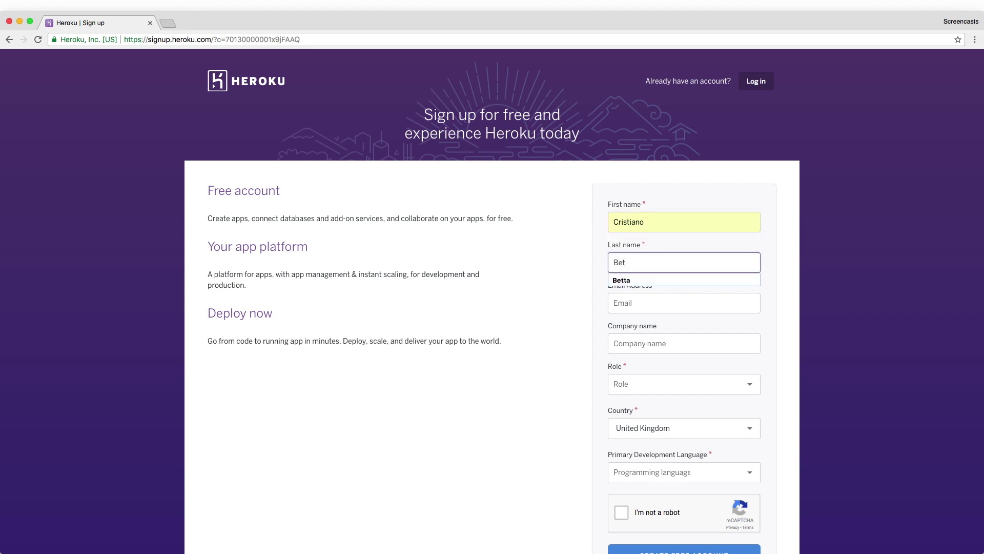
{"action": "key", "text": "Tab"}
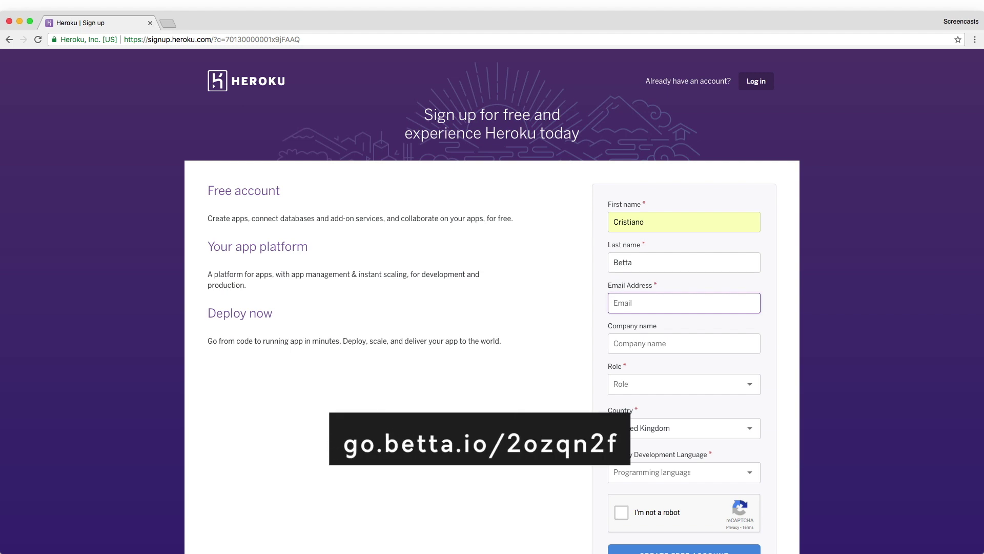
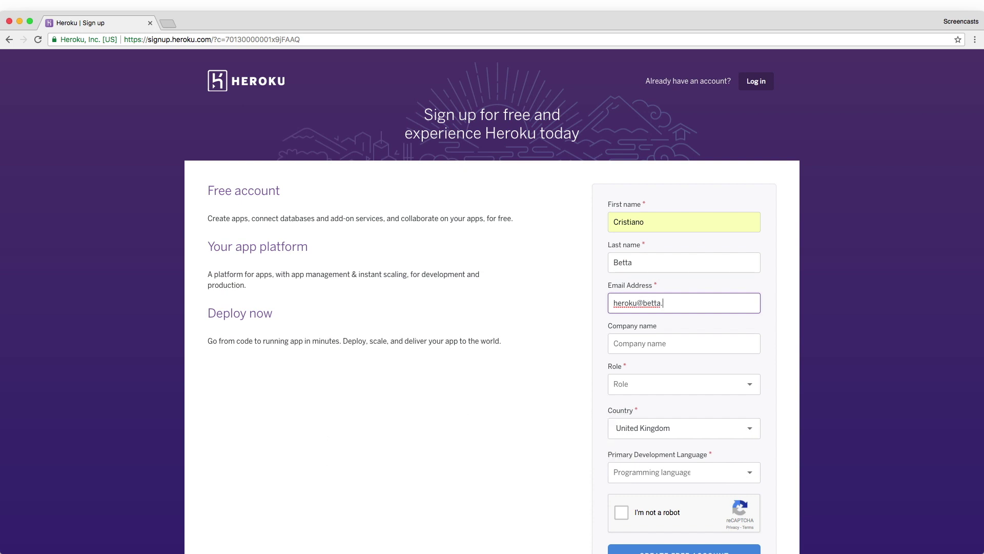
{"action": "key", "text": "Tab"}
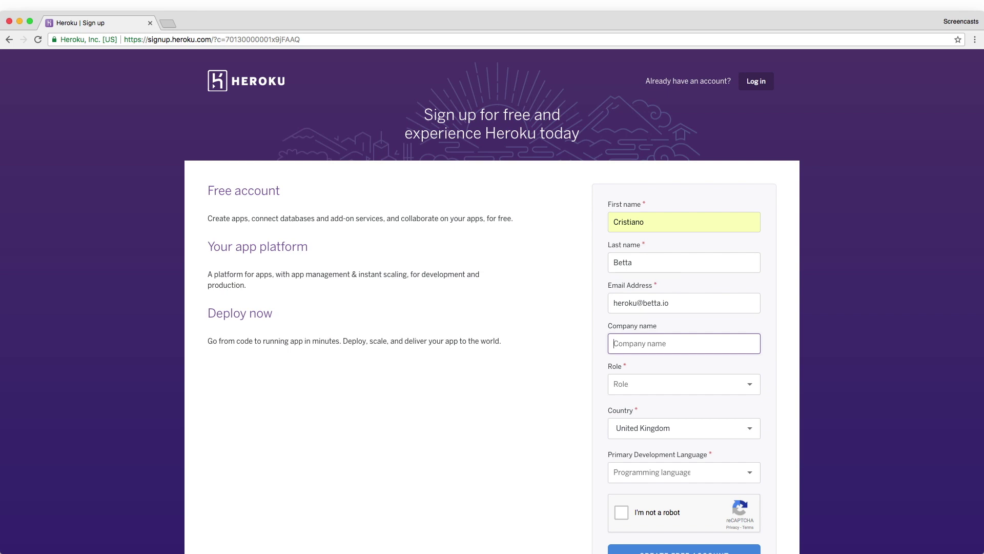
{"action": "scroll", "coordinate": [734, 169], "scroll_direction": "down", "scroll_amount": 2}
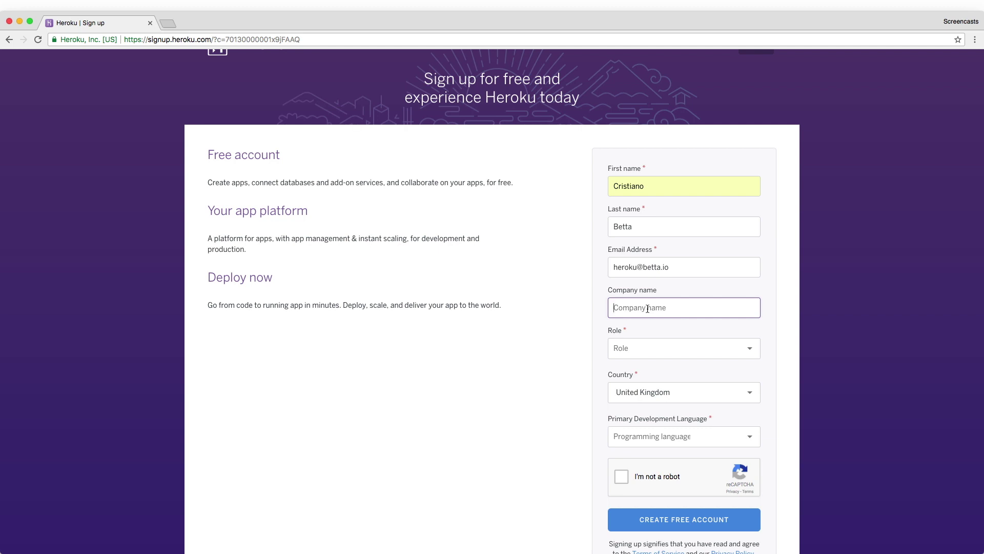
{"action": "scroll", "coordinate": [671, 313], "scroll_direction": "down", "scroll_amount": 1}
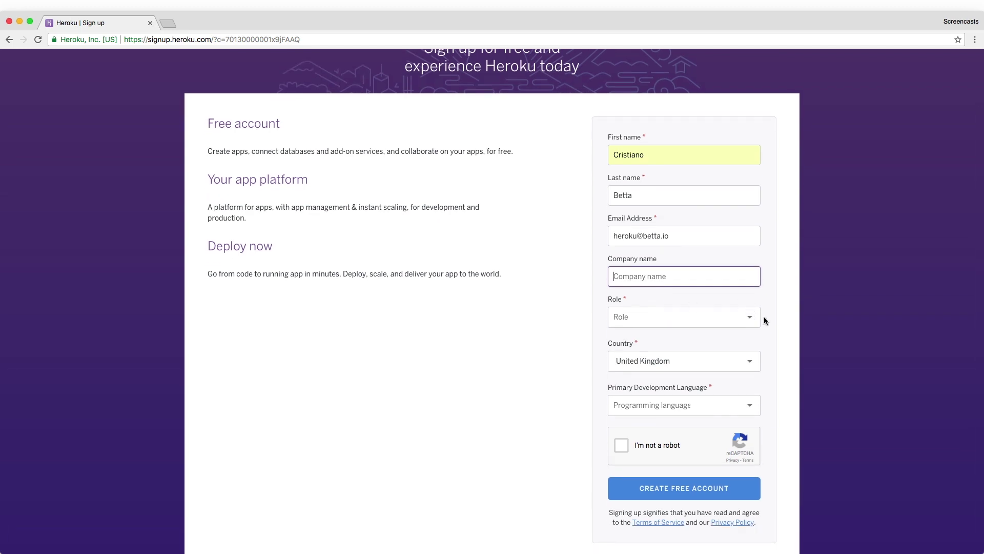
Set the role to Professional Developer and the primary development language to Node.js.
{"action": "left_click", "coordinate": [737, 316]}
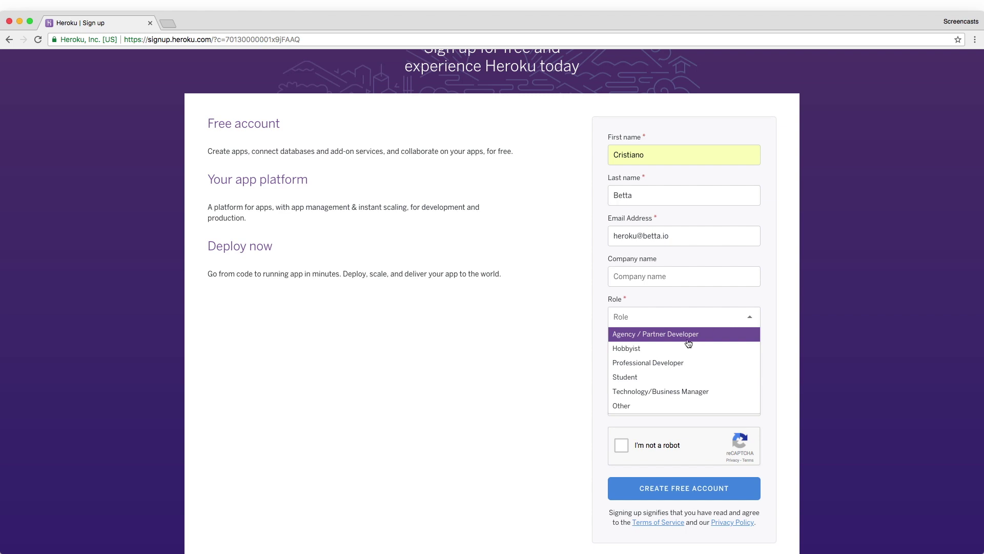
{"action": "left_click", "coordinate": [662, 364]}
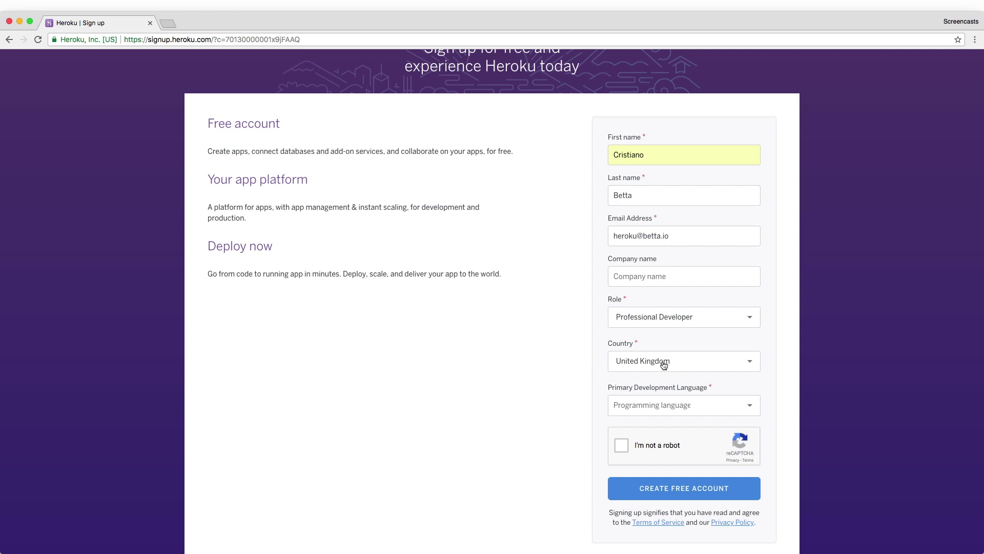
{"action": "scroll", "coordinate": [664, 364], "scroll_direction": "down", "scroll_amount": 1}
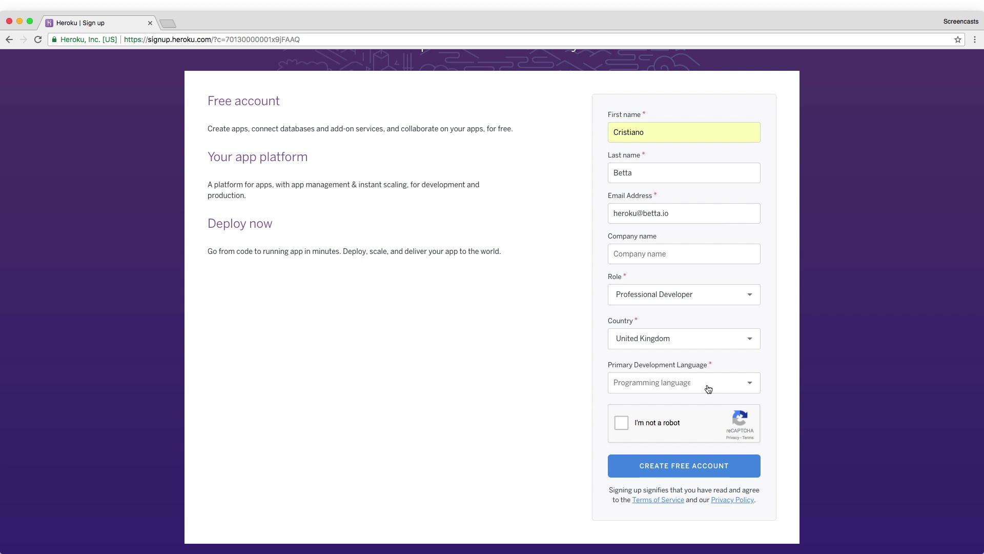
{"action": "left_click", "coordinate": [707, 387]}
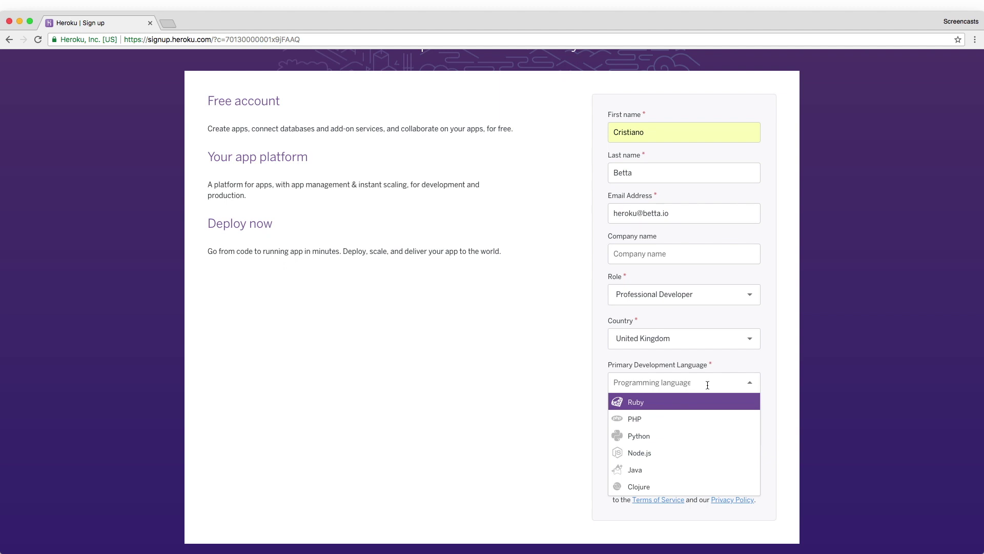
{"action": "left_click", "coordinate": [680, 401]}
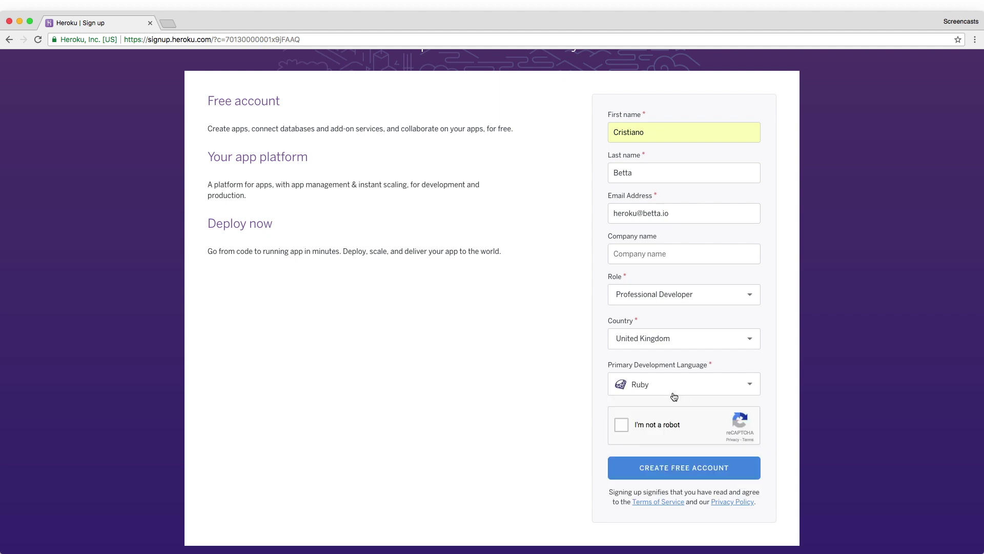
{"action": "left_click", "coordinate": [664, 388]}
{"action": "left_click", "coordinate": [663, 455]}
Pass the reCAPTCHA check by selecting the three bus tiles.
{"action": "left_click", "coordinate": [623, 425]}
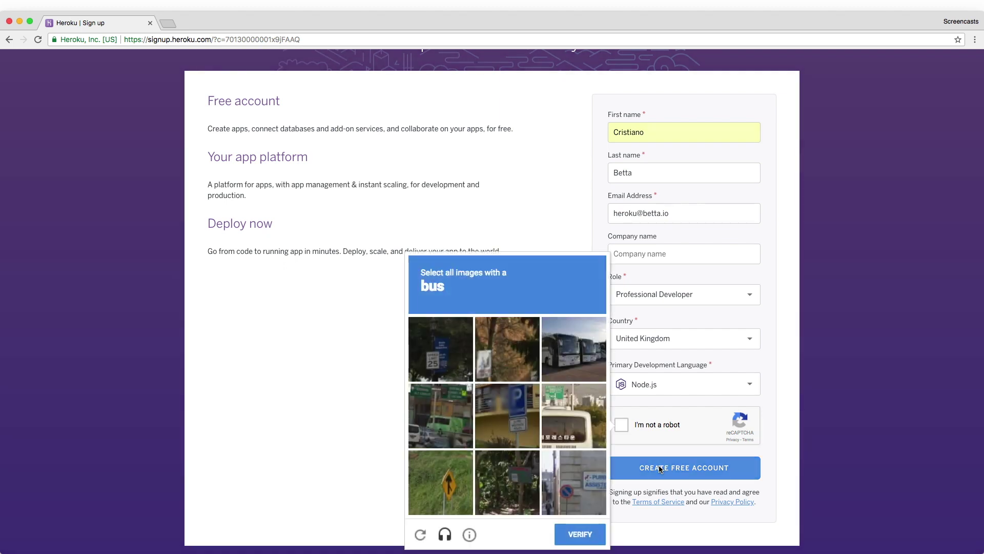
{"action": "left_click", "coordinate": [571, 426]}
{"action": "left_click", "coordinate": [453, 411]}
{"action": "left_click", "coordinate": [578, 349]}
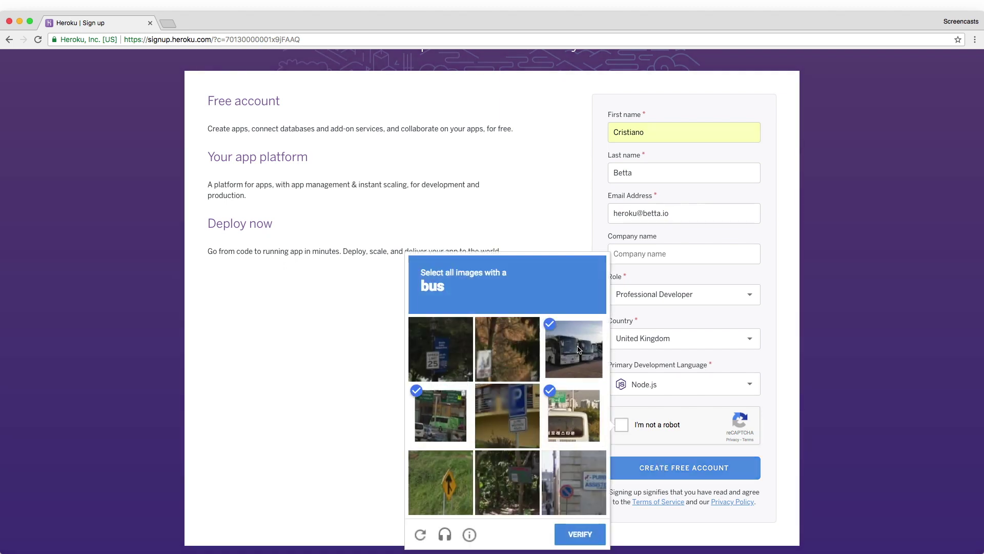
{"action": "left_click", "coordinate": [578, 534]}
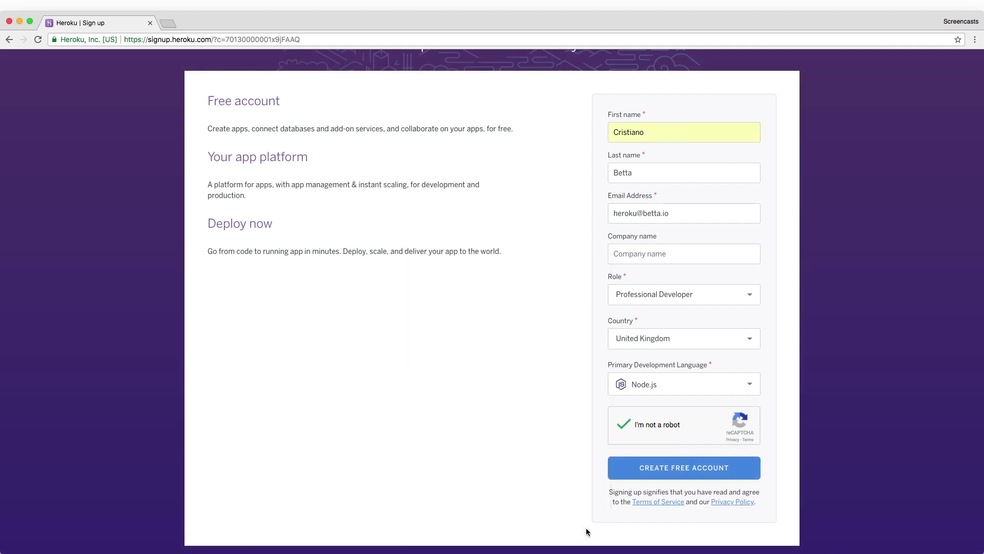
Create the free account, then open Heroku's confirmation email in Inbox and follow its activation link.
{"action": "left_click", "coordinate": [654, 464]}
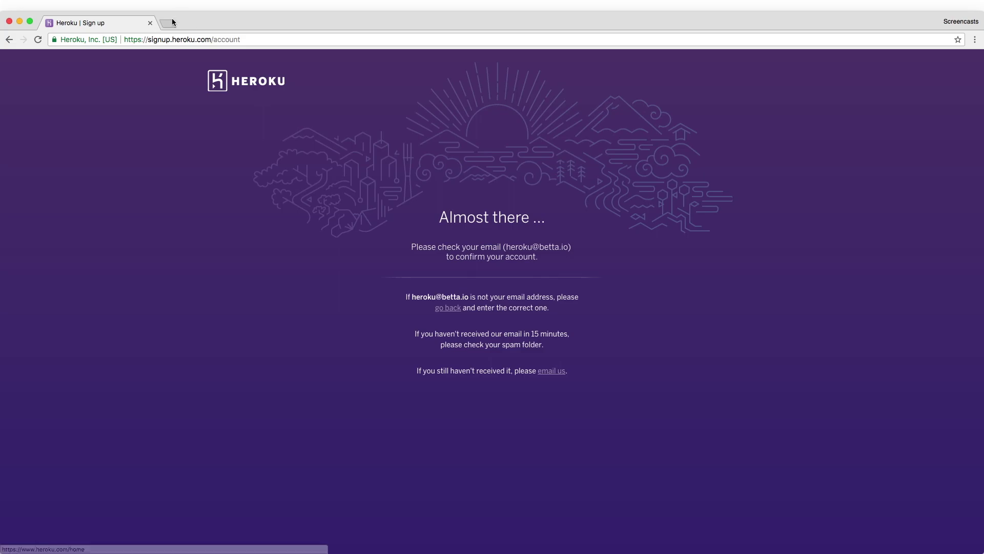
{"action": "left_click", "coordinate": [168, 23]}
{"action": "type", "text": "inb"}
{"action": "key", "text": "Return"}
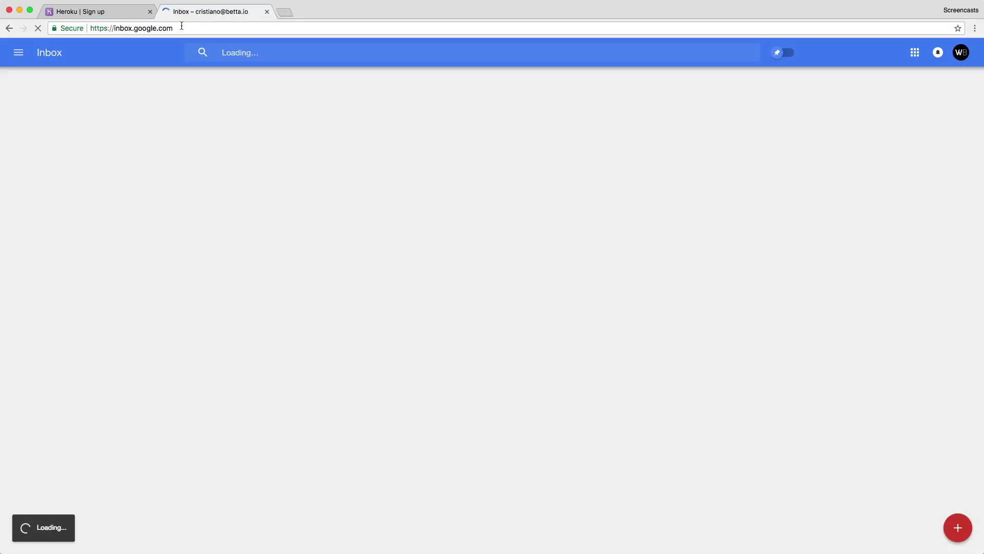
{"action": "left_click", "coordinate": [384, 112]}
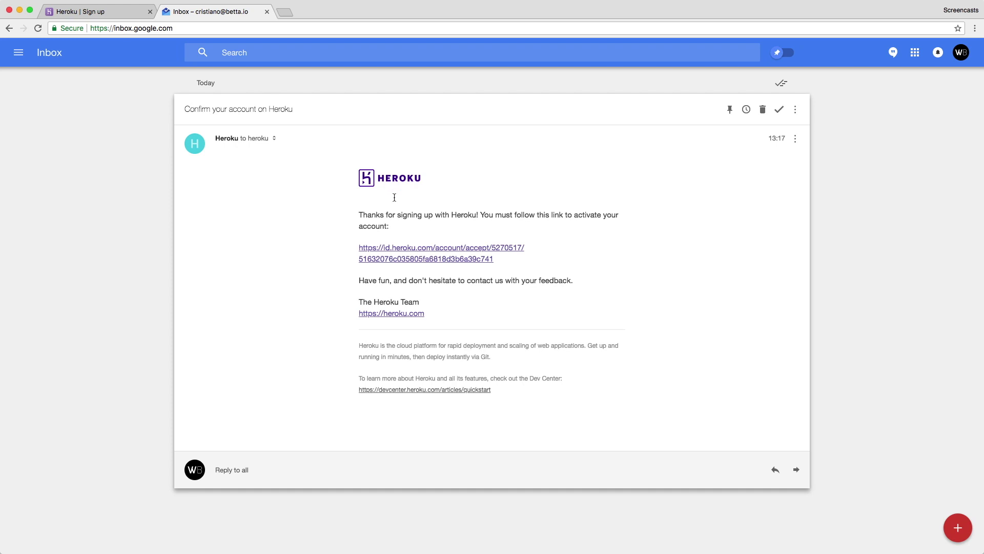
{"action": "left_click", "coordinate": [414, 252]}
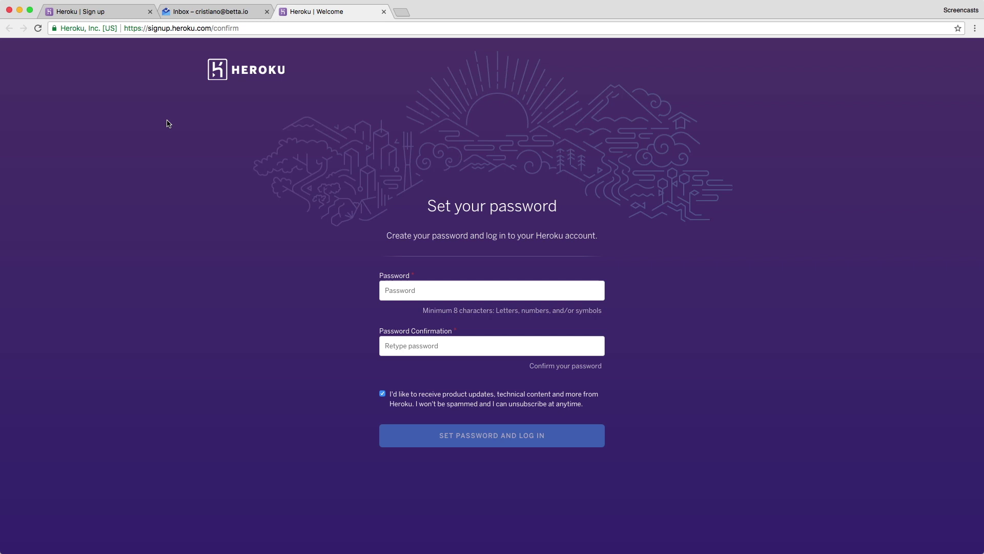
Enter and confirm the new account password, then save it and log in.
{"action": "left_click", "coordinate": [410, 295]}
{"action": "type", "text": "•••••"}
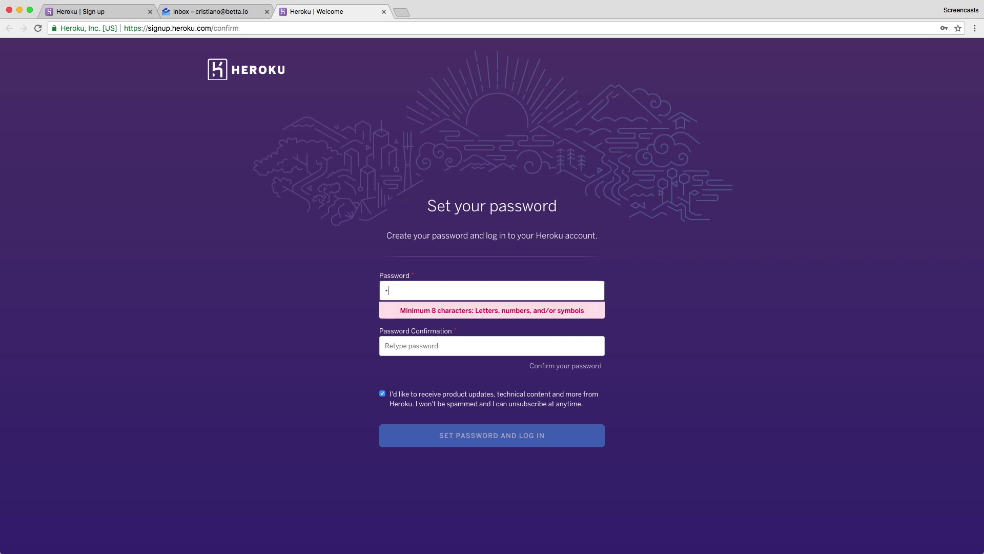
{"action": "type", "text": "••••"}
{"action": "key", "text": "Tab"}
{"action": "type", "text": "•••••••••"}
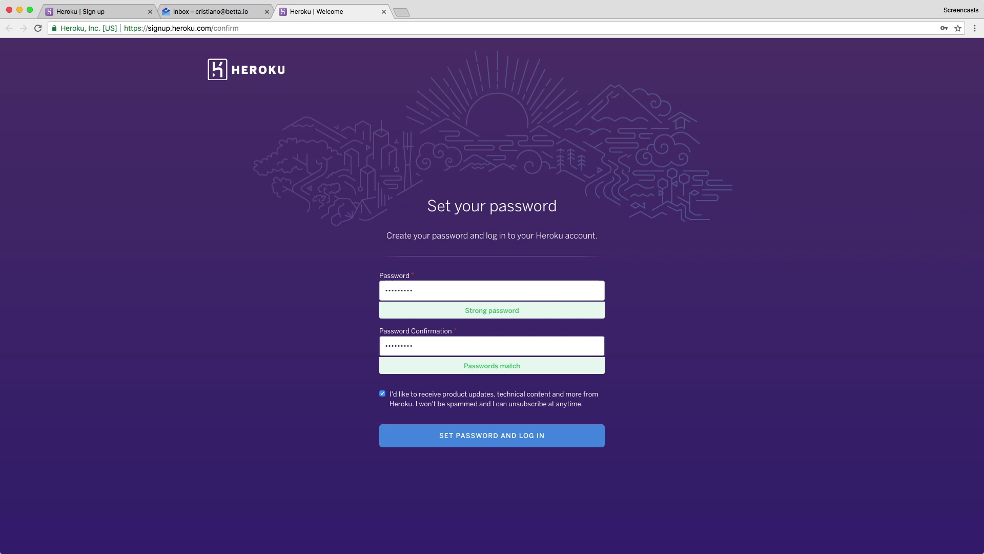
{"action": "left_click", "coordinate": [475, 436]}
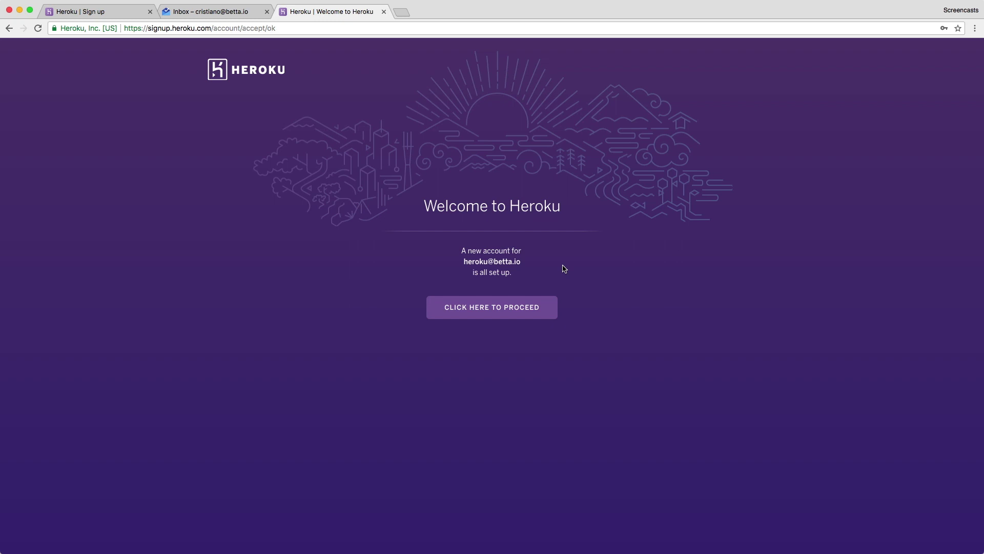
Proceed to the Heroku dashboard and close the leftover sign-up tab.
{"action": "left_click", "coordinate": [513, 312]}
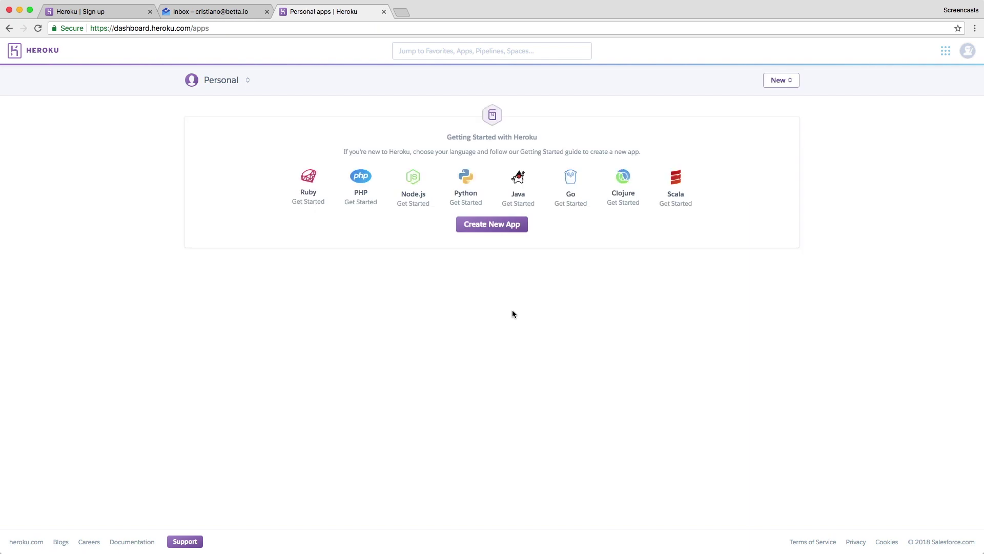
{"action": "left_click", "coordinate": [111, 13]}
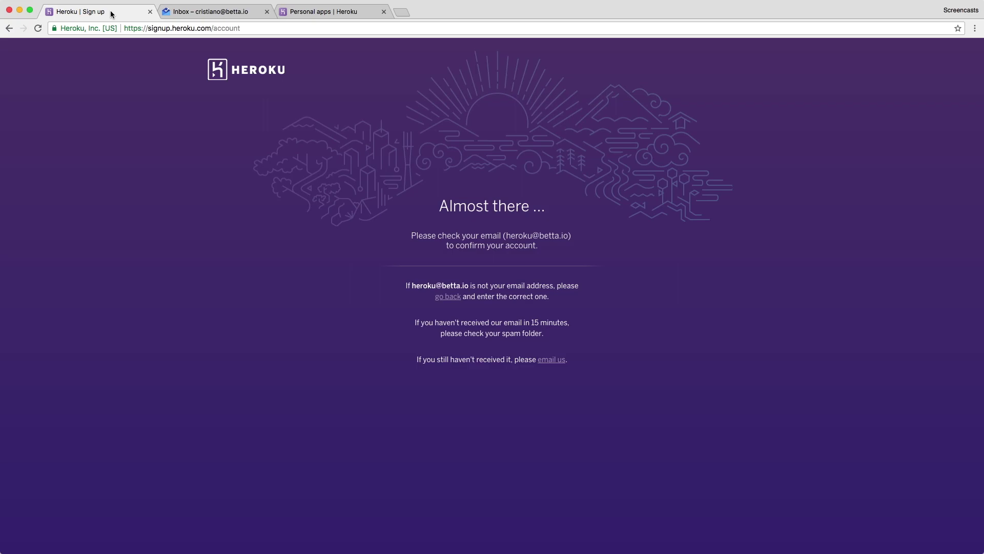
{"action": "key", "text": "super+w"}
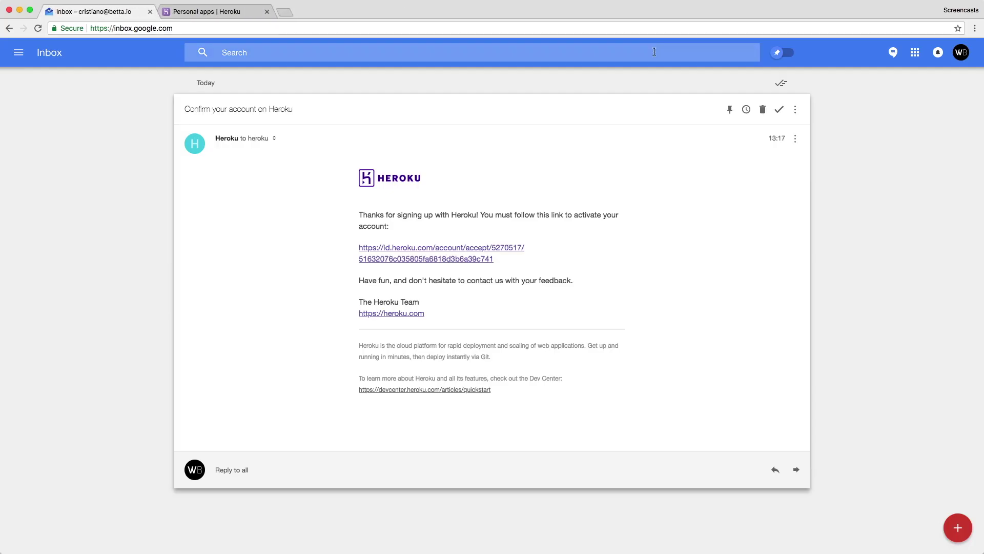
Mark the confirmation email as done and close the Inbox tab, confirming Leave.
{"action": "left_click", "coordinate": [779, 109]}
{"action": "key", "text": "super+w"}
{"action": "left_click", "coordinate": [563, 177]}
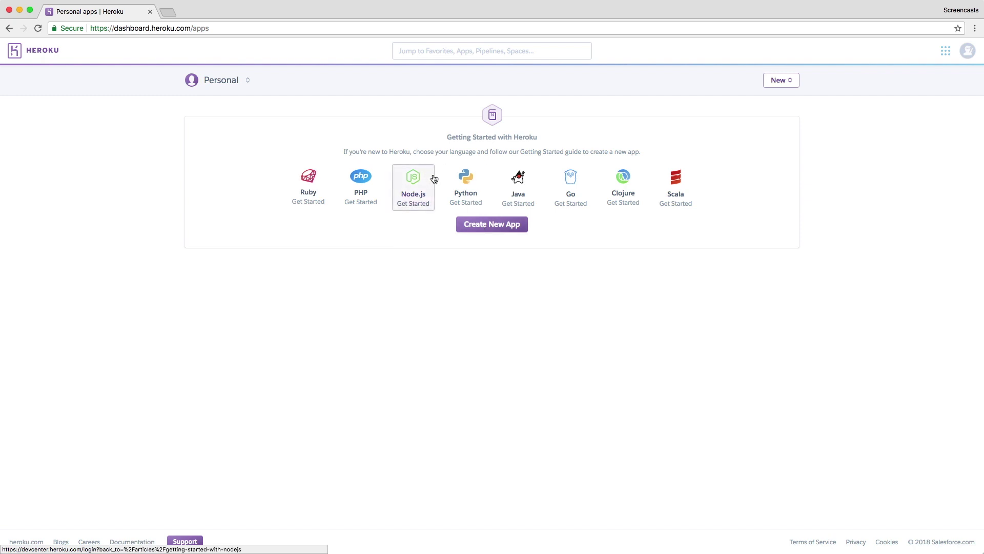
Open the Node.js Get Started guide and allow Dev Center read access to the account.
{"action": "left_click", "coordinate": [418, 176]}
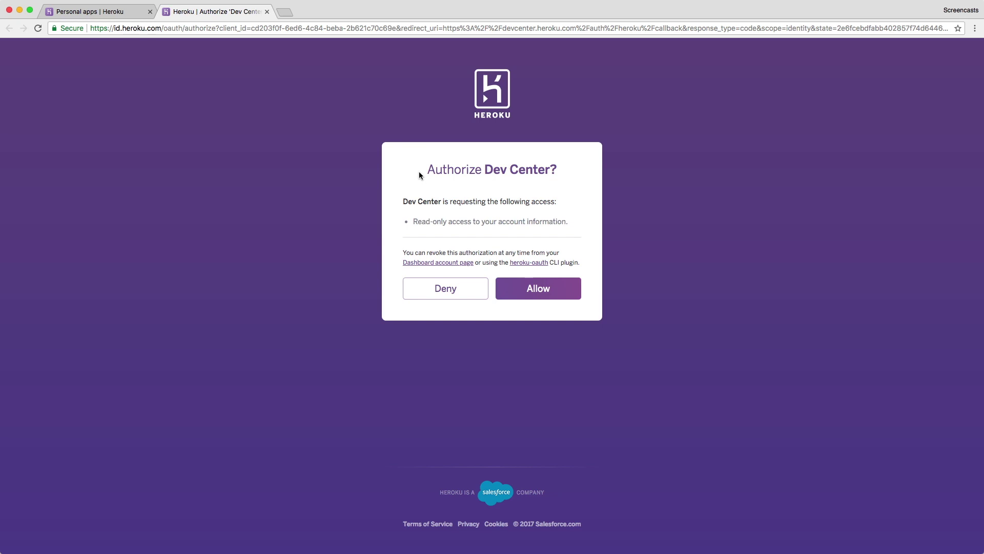
{"action": "left_click", "coordinate": [538, 289]}
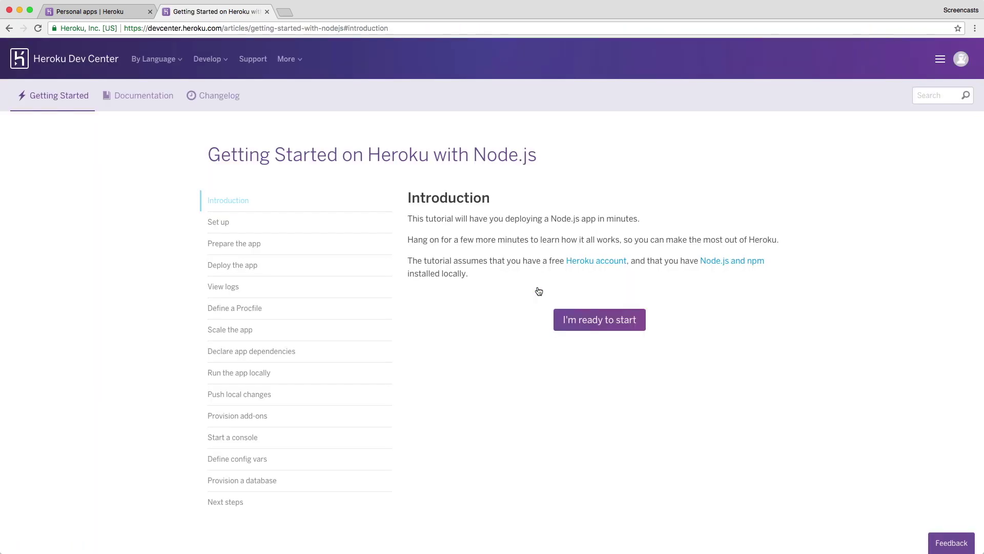
Glance at the account menu and Feedback form, then start the Node.js tutorial's Set up section.
{"action": "left_click", "coordinate": [964, 60]}
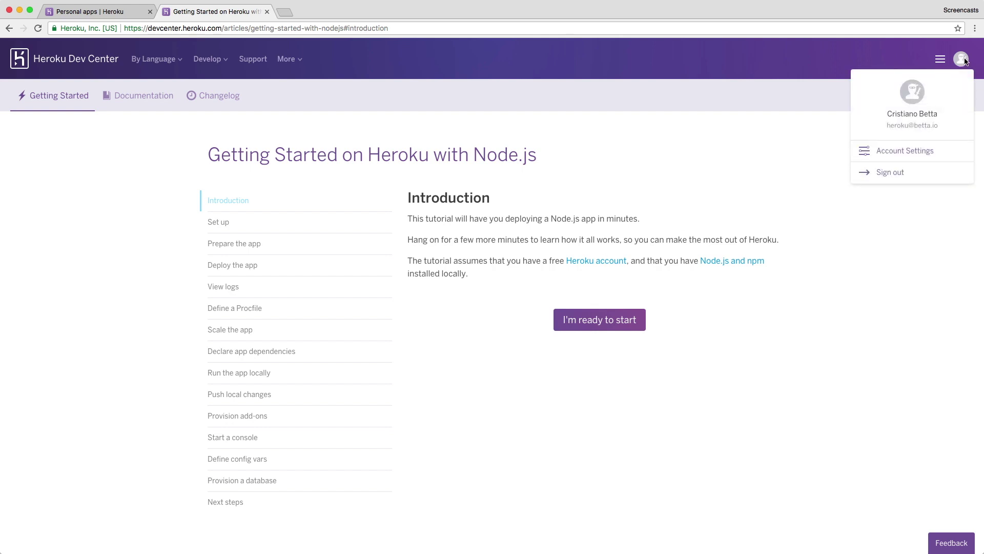
{"action": "left_click", "coordinate": [953, 83]}
{"action": "left_click", "coordinate": [958, 65]}
{"action": "left_click", "coordinate": [943, 545]}
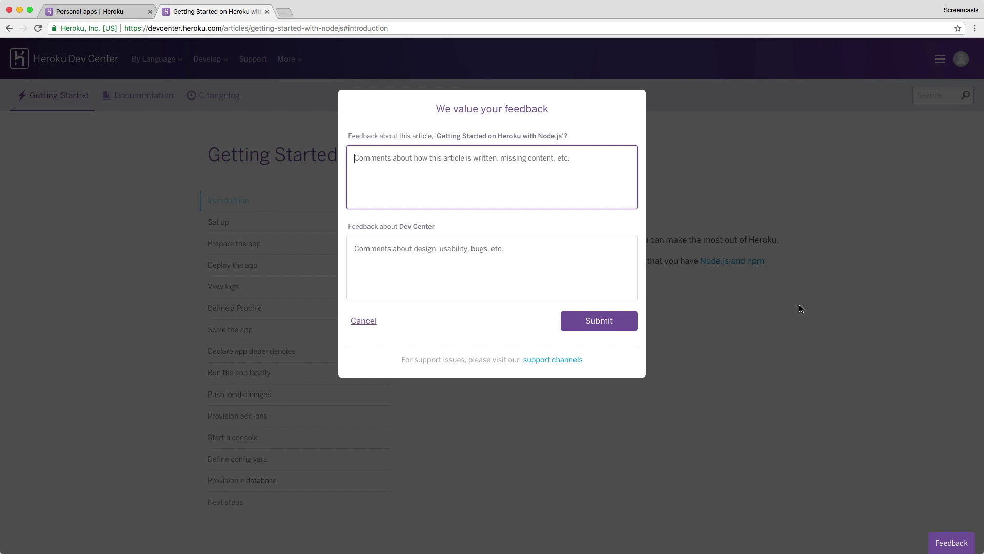
{"action": "left_click", "coordinate": [801, 309]}
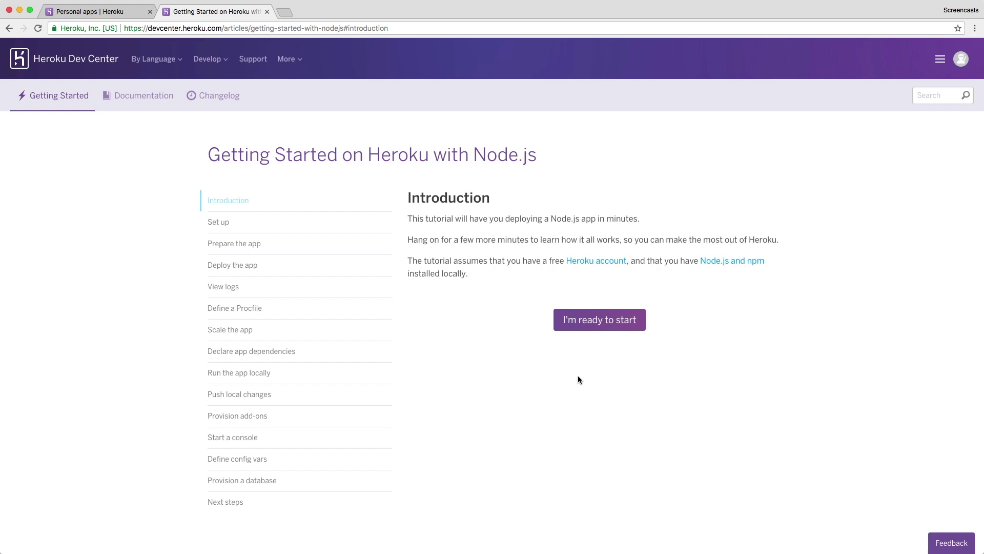
{"action": "left_click", "coordinate": [601, 328]}
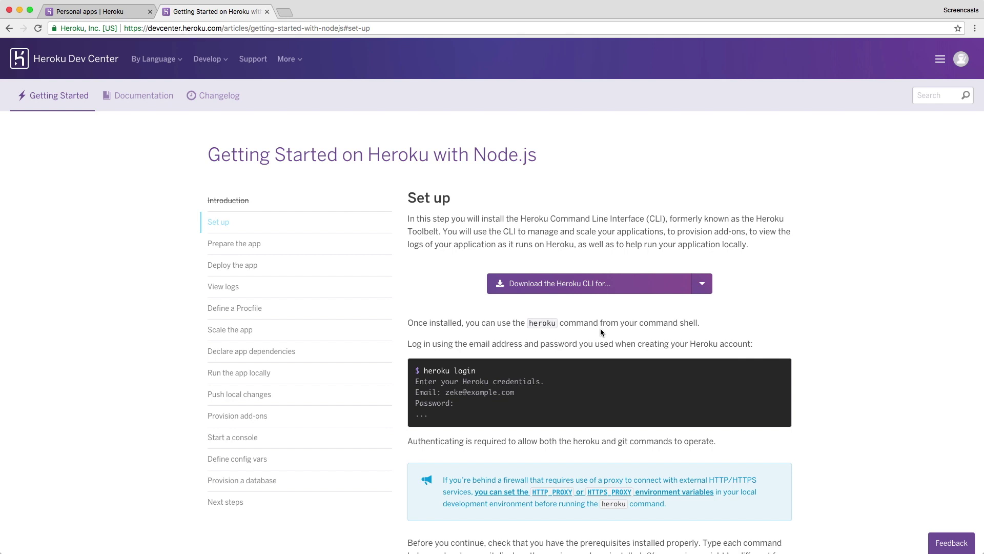
Download the Mac OS X Heroku CLI installer and launch heroku-osx.pkg.
{"action": "left_click", "coordinate": [700, 285]}
{"action": "left_click", "coordinate": [663, 306]}
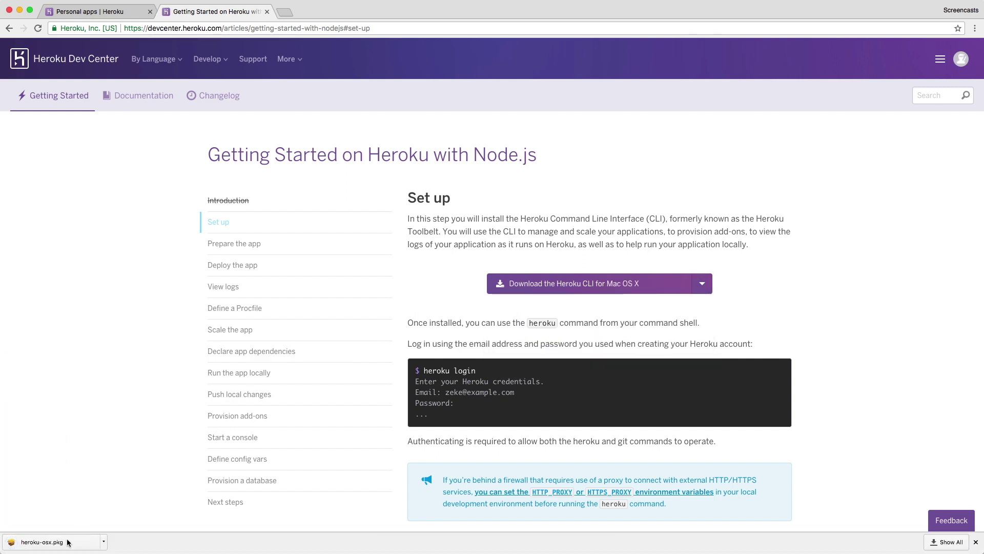
{"action": "left_click", "coordinate": [62, 547]}
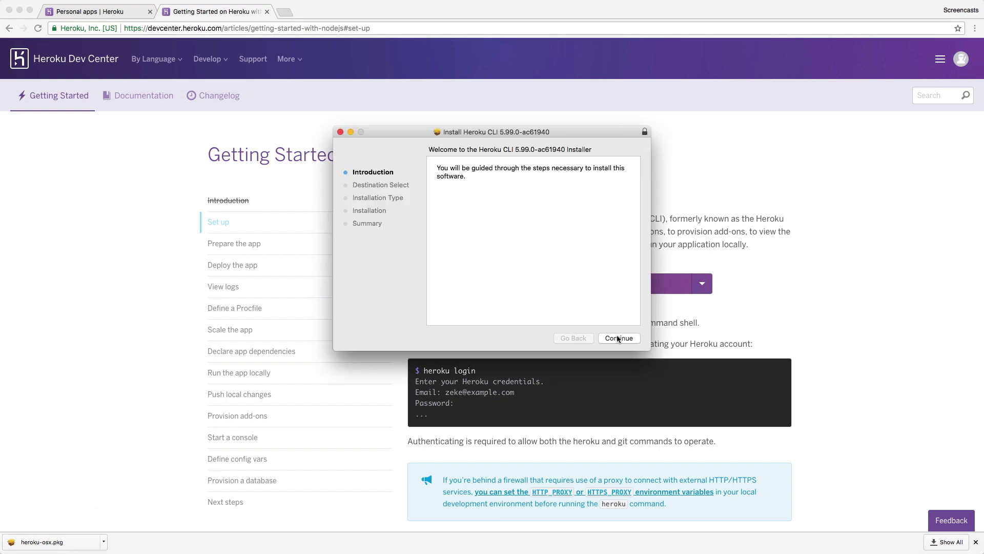
Install Heroku CLI 5.99.0 on Macintosh HD with the admin password, then trash the installer.
{"action": "left_click", "coordinate": [618, 338]}
{"action": "left_click", "coordinate": [619, 339]}
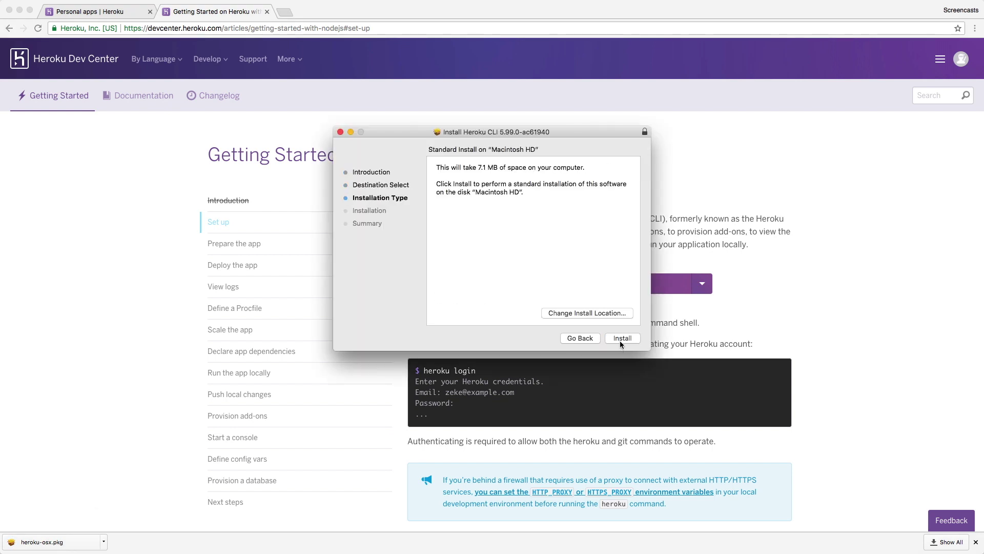
{"action": "left_click", "coordinate": [619, 341]}
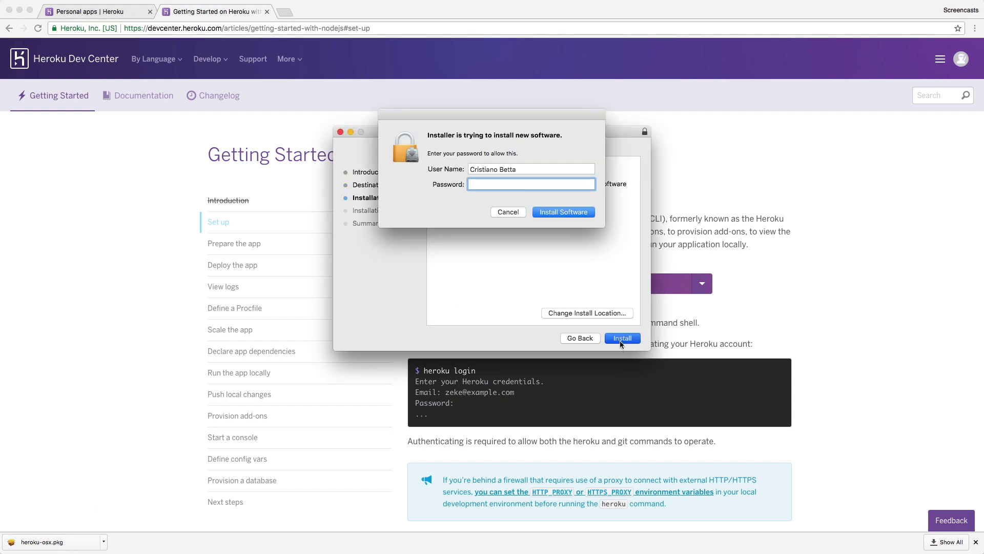
{"action": "type", "text": "••••••••••"}
{"action": "key", "text": "Return"}
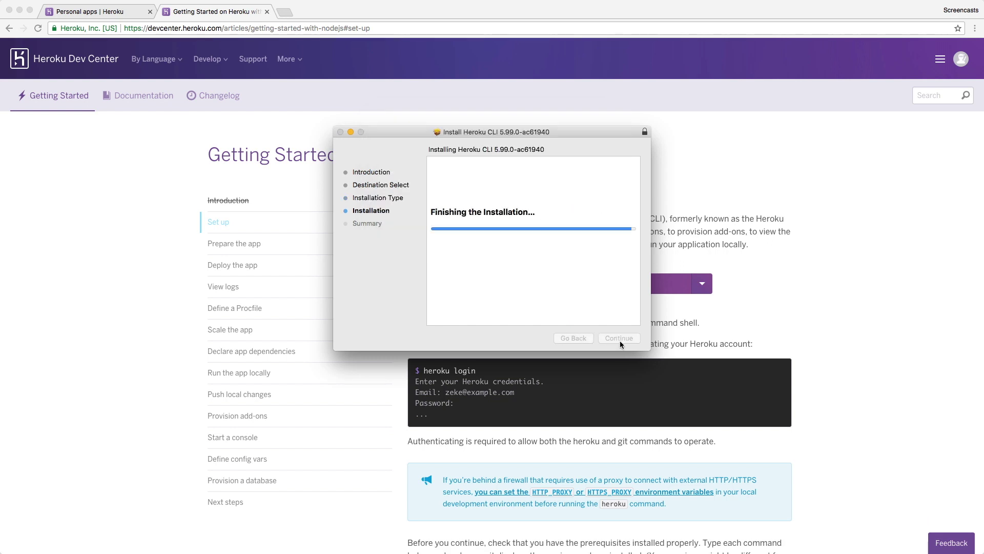
{"action": "left_click", "coordinate": [619, 339]}
{"action": "left_click", "coordinate": [578, 191]}
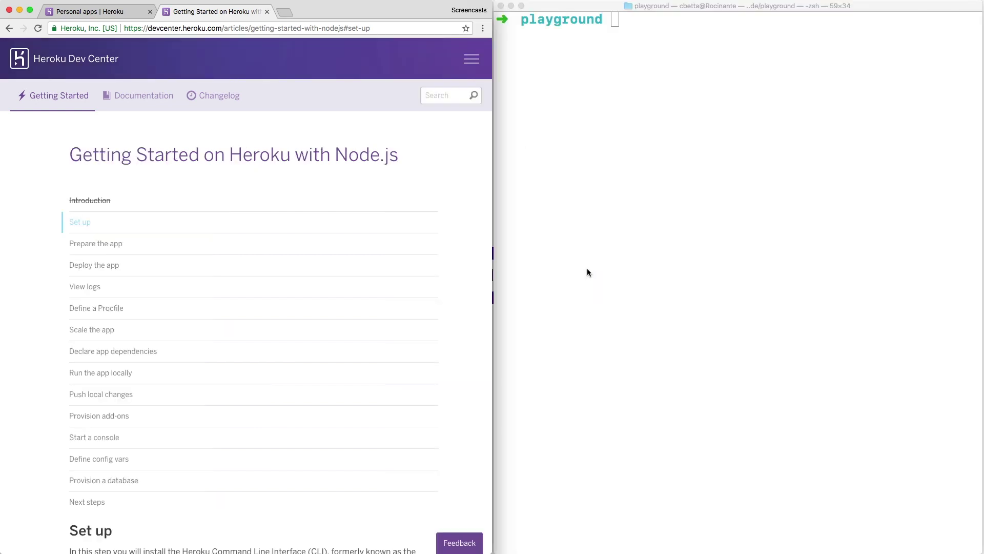
Zoom the tutorial page out and run heroku in Terminal to confirm the CLI works.
{"action": "key", "text": "super+minus"}
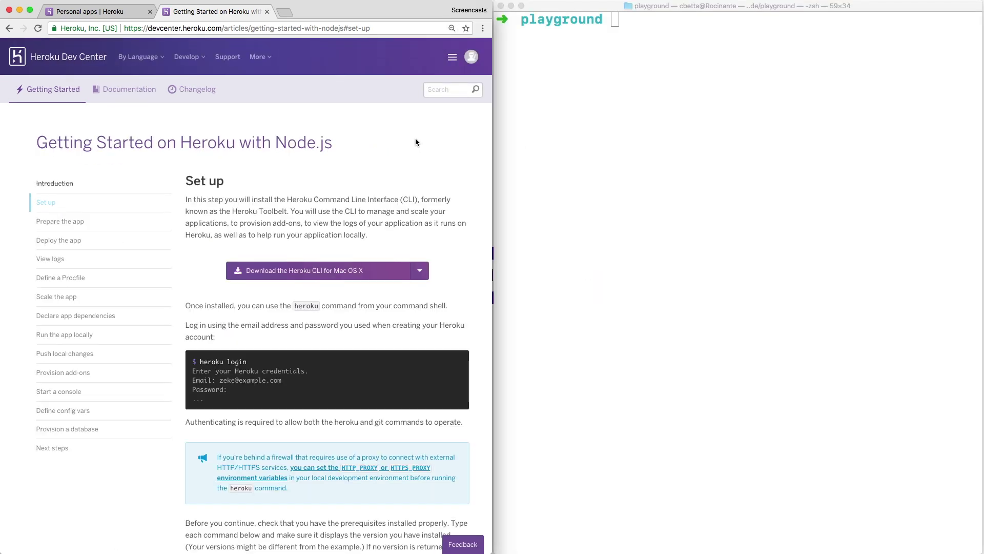
{"action": "left_click", "coordinate": [620, 115]}
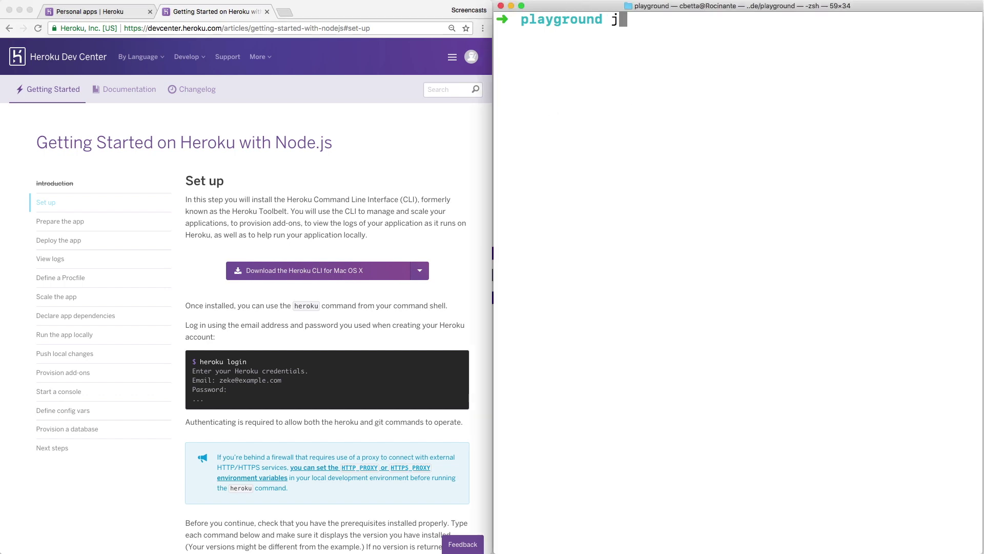
{"action": "type", "text": "heroku"}
{"action": "key", "text": "Return"}
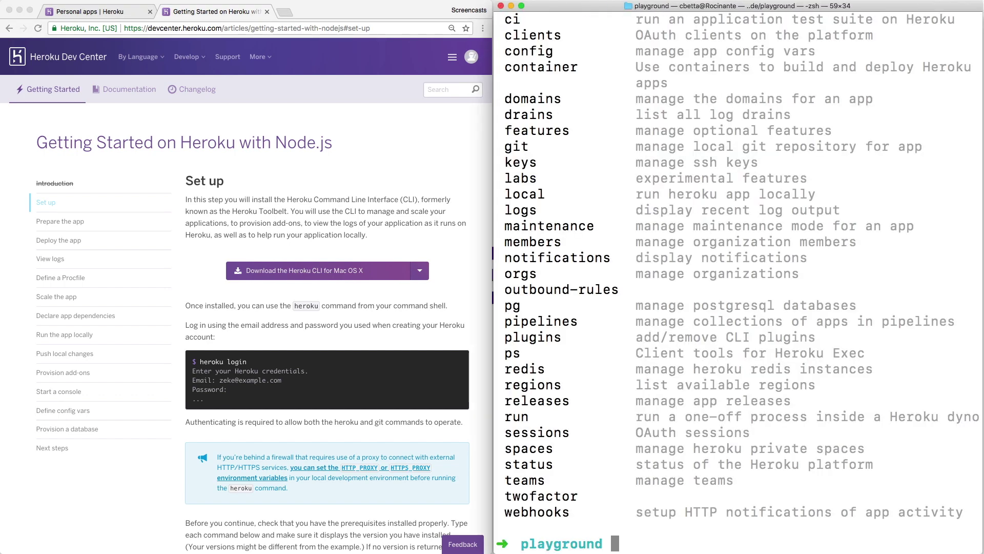
Run heroku login with the account e-mail and password, then clear the Terminal screen.
{"action": "type", "text": "heroku login"}
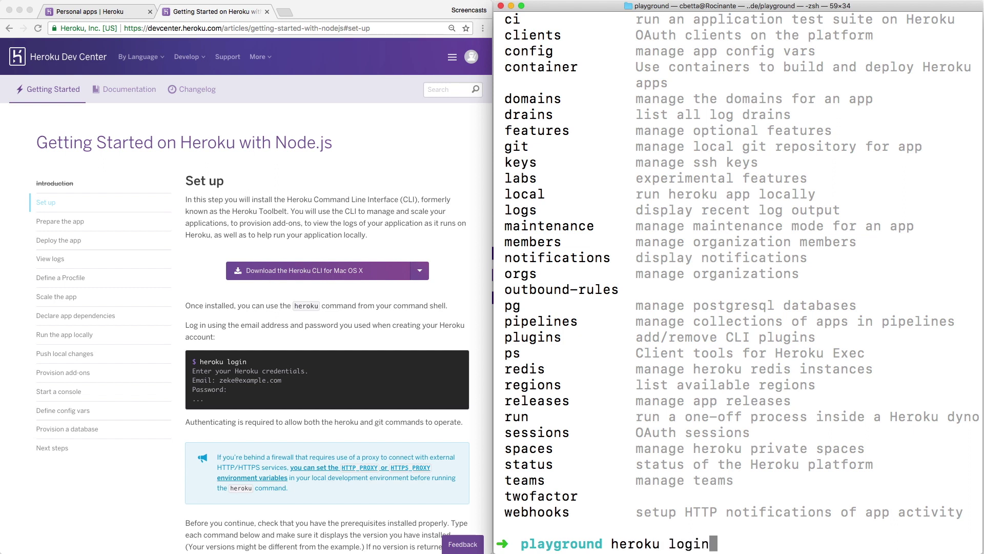
{"action": "key", "text": "Return"}
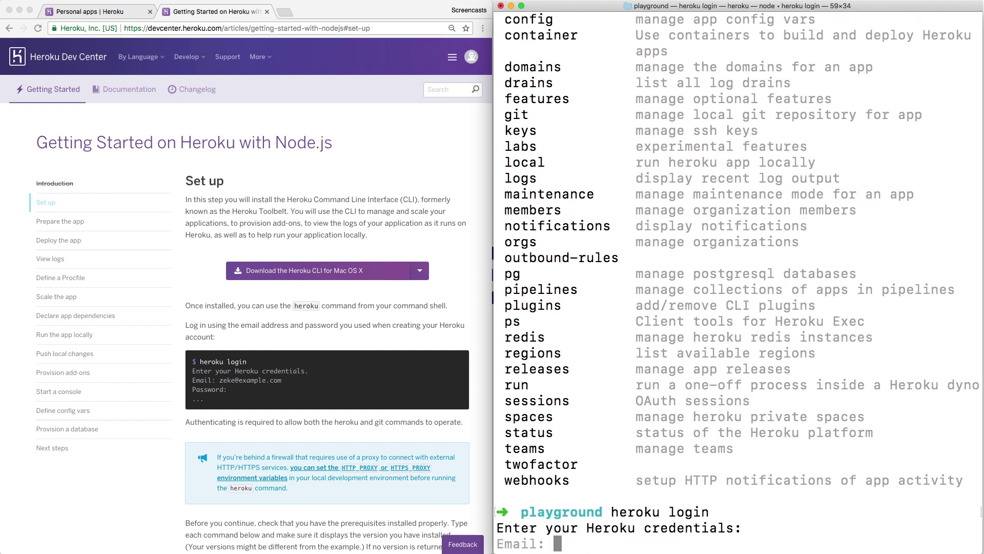
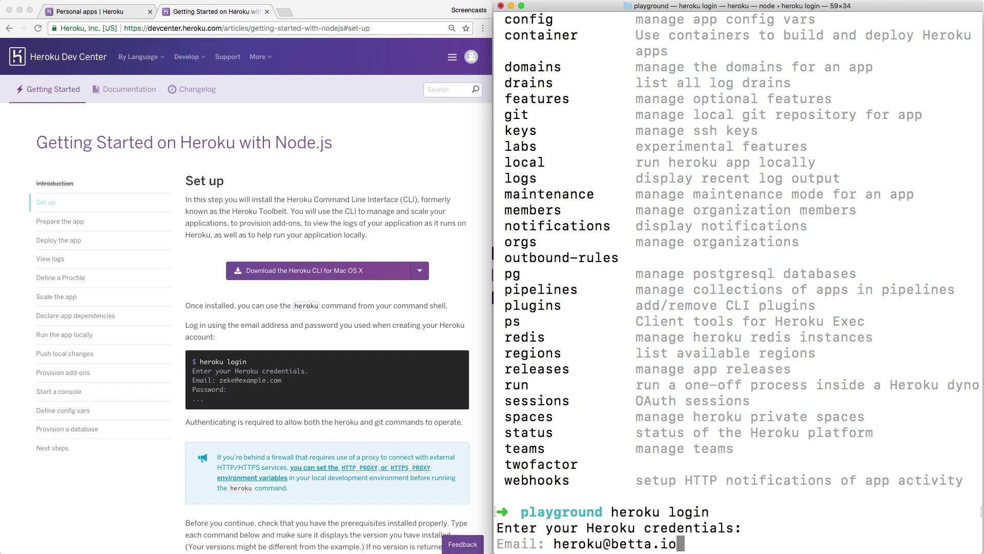
{"action": "key", "text": "Return"}
{"action": "type", "text": "*********"}
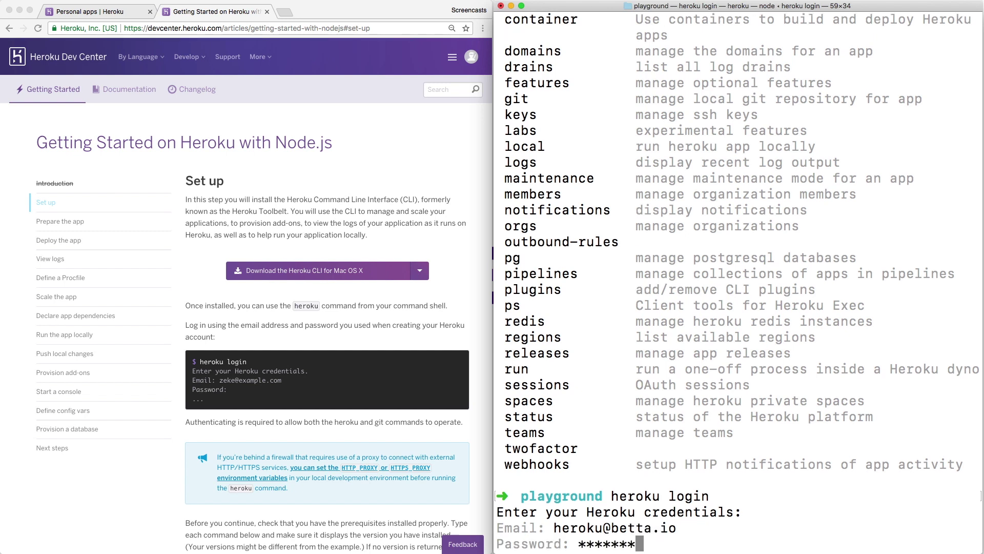
{"action": "key", "text": "Return"}
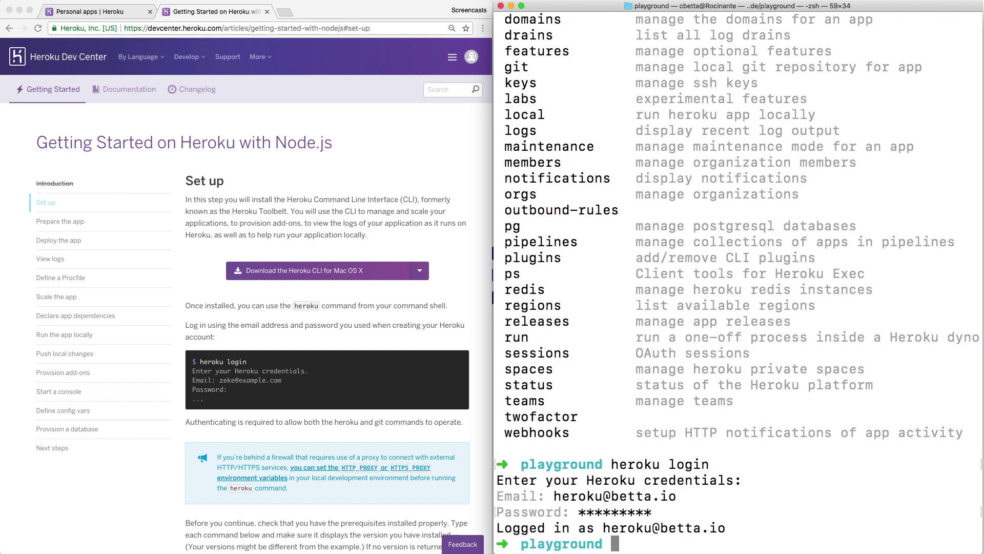
{"action": "key", "text": "ctrl+l"}
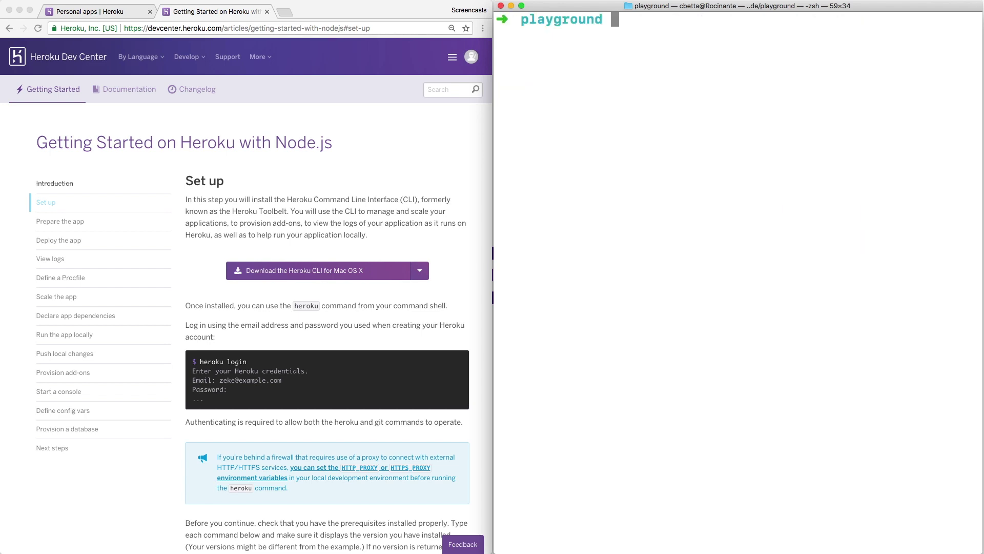
{"action": "left_click", "coordinate": [292, 274]}
Open and dismiss Report a problem, then confirm 'I have installed the Heroku CLI'.
{"action": "scroll", "coordinate": [291, 274], "scroll_direction": "down", "scroll_amount": 8}
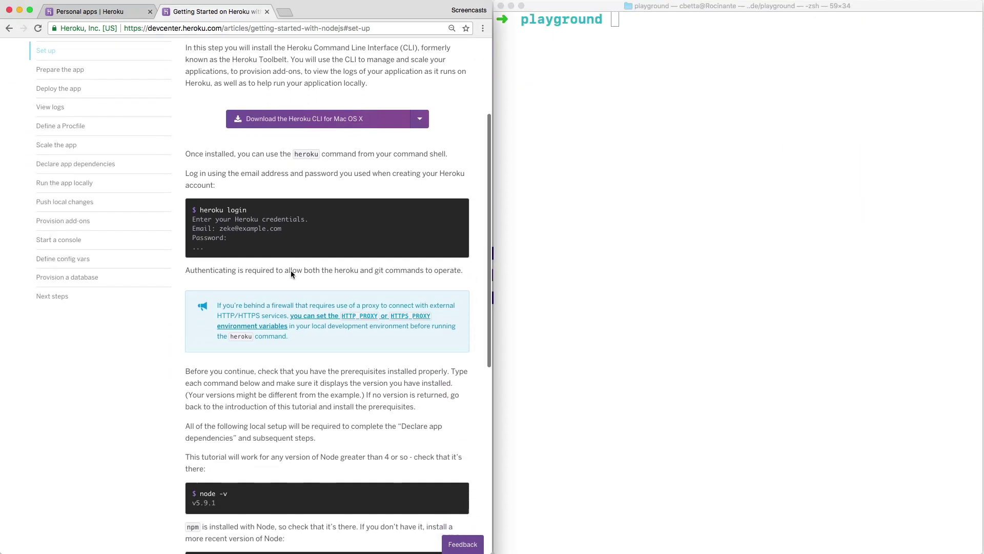
{"action": "scroll", "coordinate": [290, 274], "scroll_direction": "down", "scroll_amount": 1}
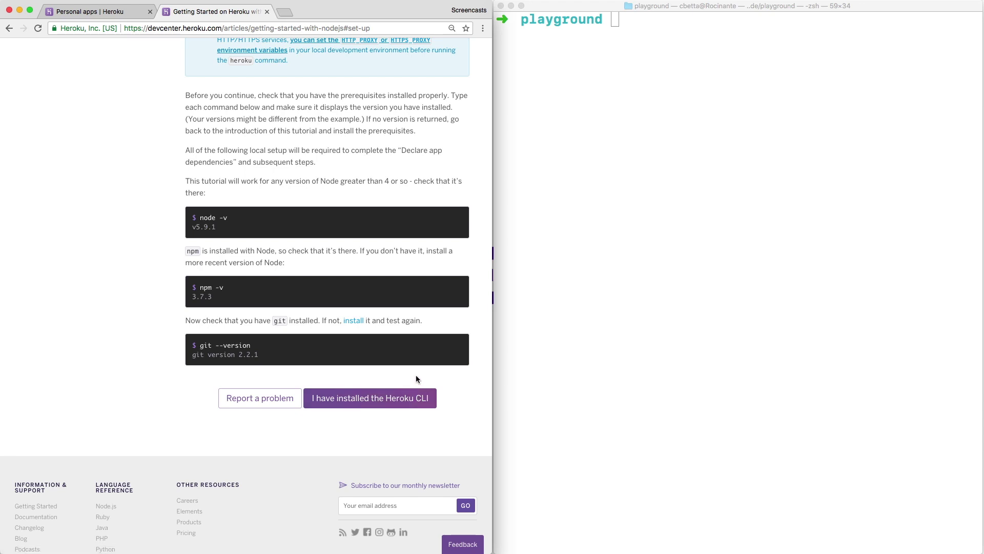
{"action": "left_click", "coordinate": [284, 397]}
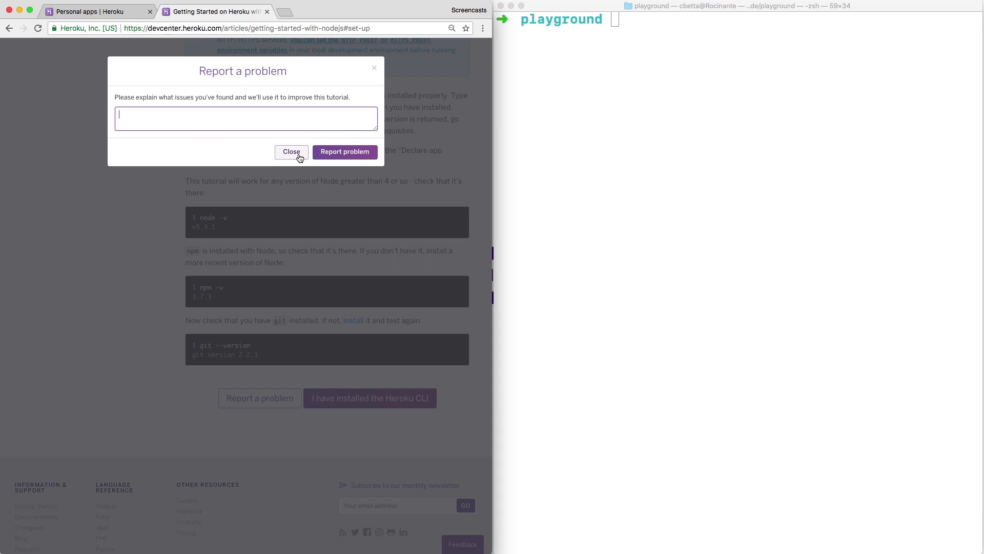
{"action": "left_click", "coordinate": [300, 158]}
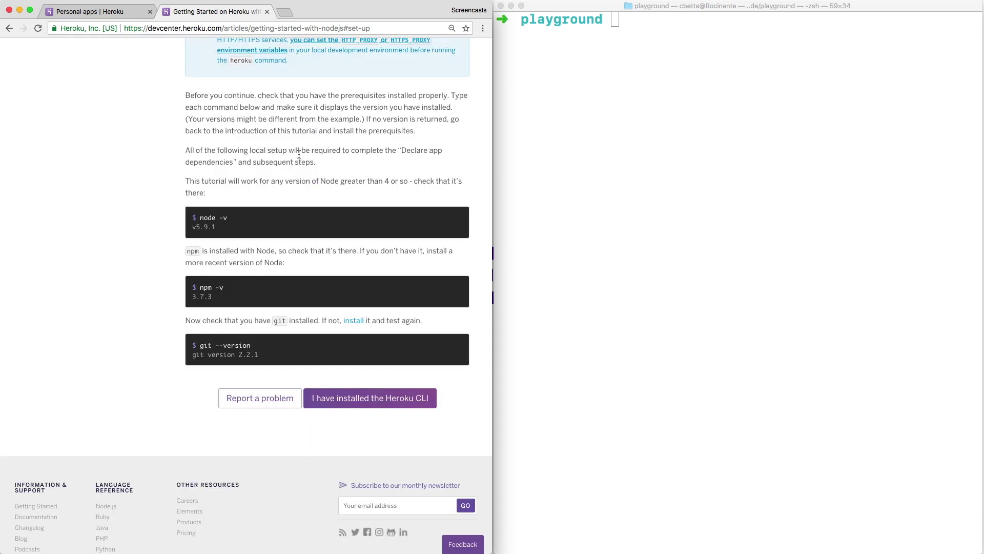
{"action": "left_click", "coordinate": [398, 400]}
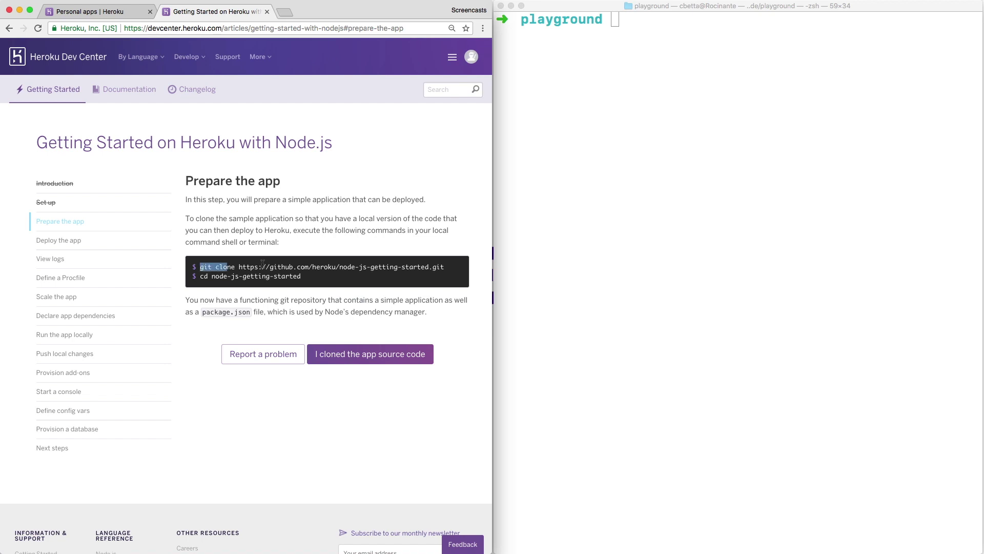
Clone node-js-getting-started with git clone and cd into its folder.
{"action": "triple_click", "coordinate": [439, 264]}
{"action": "key", "text": "super+c"}
{"action": "left_click", "coordinate": [570, 214]}
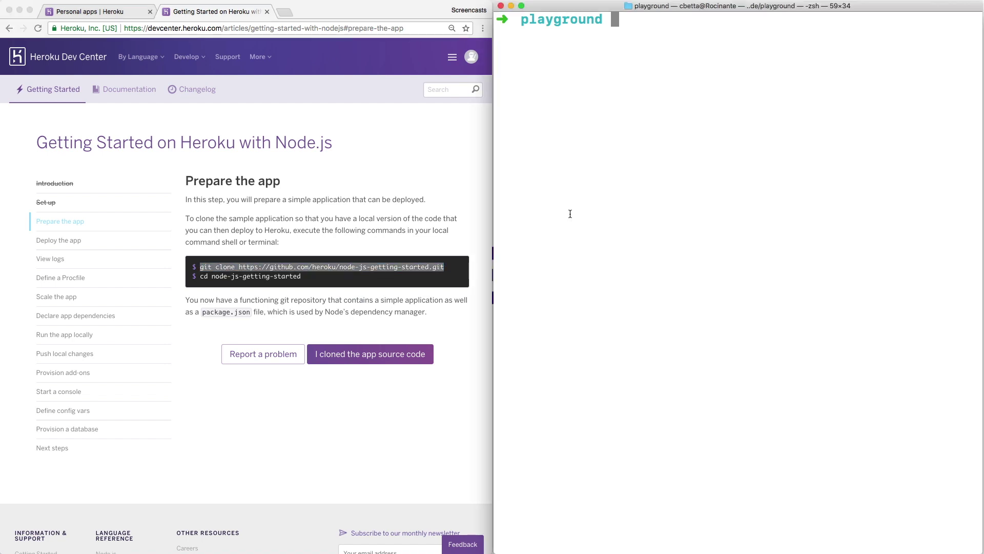
{"action": "key", "text": "super+v"}
{"action": "key", "text": "Return"}
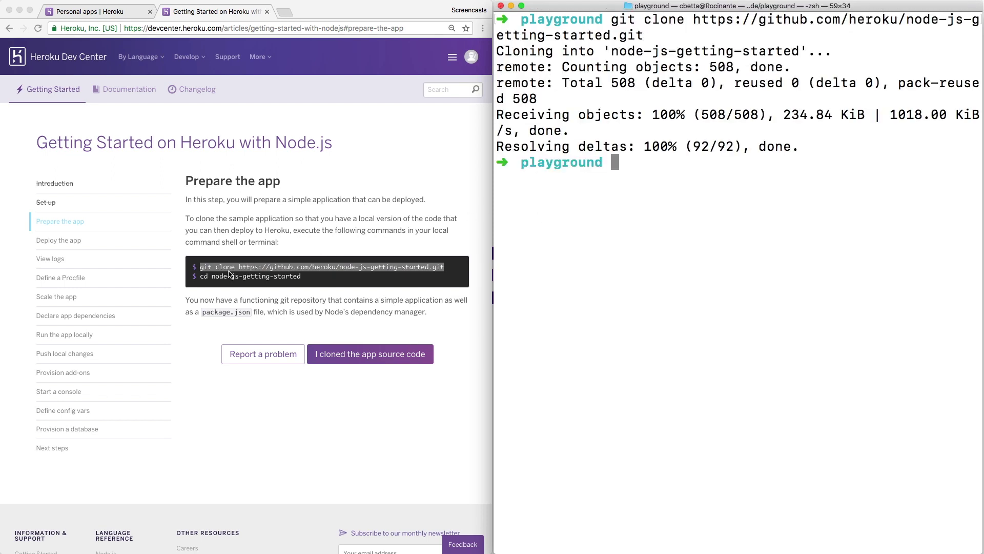
{"action": "left_click", "coordinate": [207, 280]}
{"action": "left_click_drag", "start_coordinate": [201, 276], "coordinate": [323, 276]}
{"action": "key", "text": "super+c"}
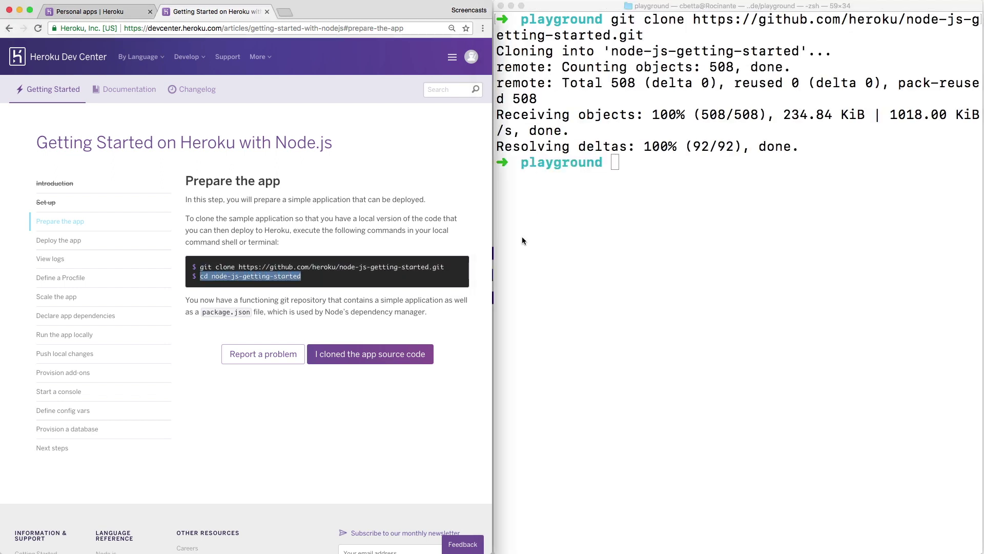
{"action": "left_click", "coordinate": [538, 230]}
{"action": "key", "text": "super+v"}
{"action": "key", "text": "Return"}
List the project files, print index.js and test.js, and advance to Deploy the app.
{"action": "type", "text": "ls"}
{"action": "key", "text": "Return"}
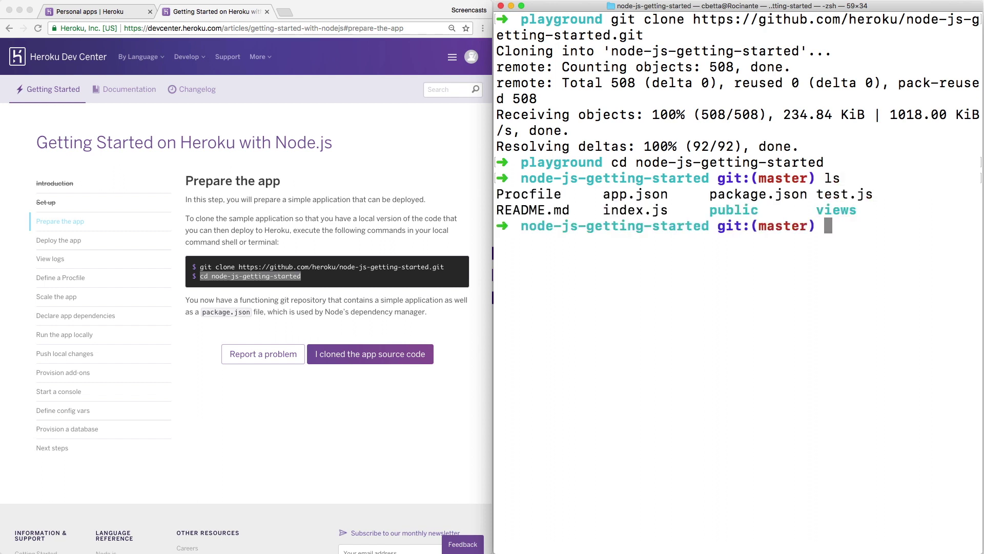
{"action": "type", "text": "cat index.js"}
{"action": "key", "text": "Return"}
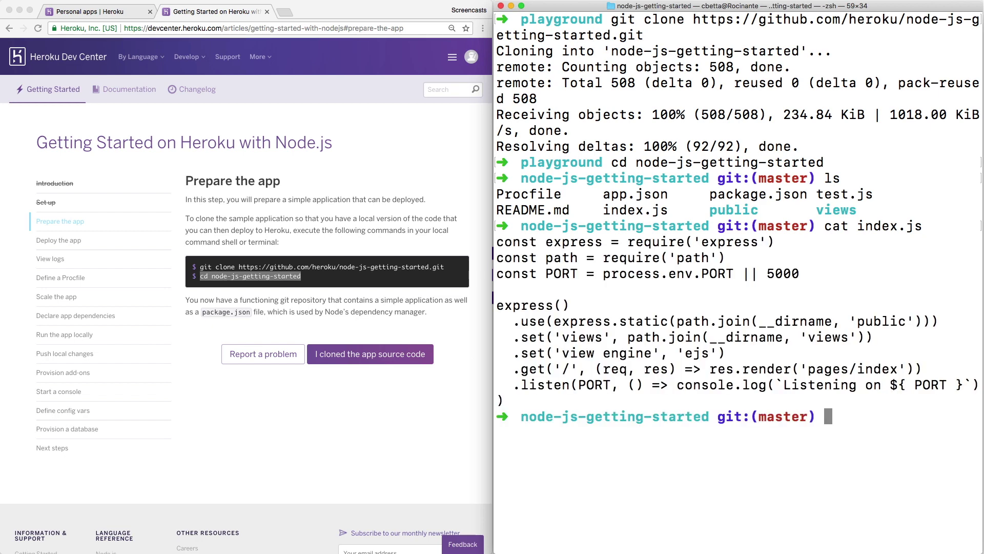
{"action": "type", "text": "cat test.js"}
{"action": "key", "text": "Return"}
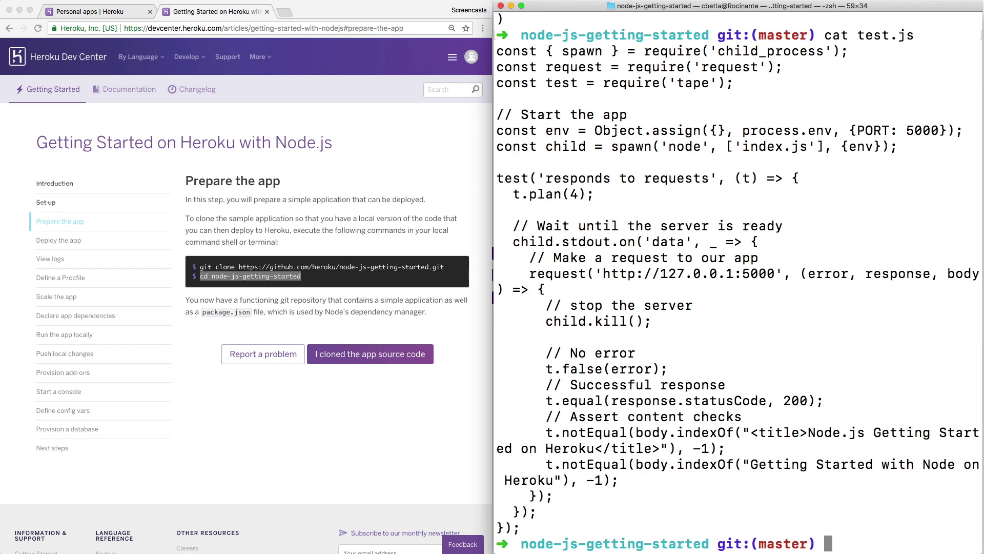
{"action": "type", "text": "ls"}
{"action": "key", "text": "Return"}
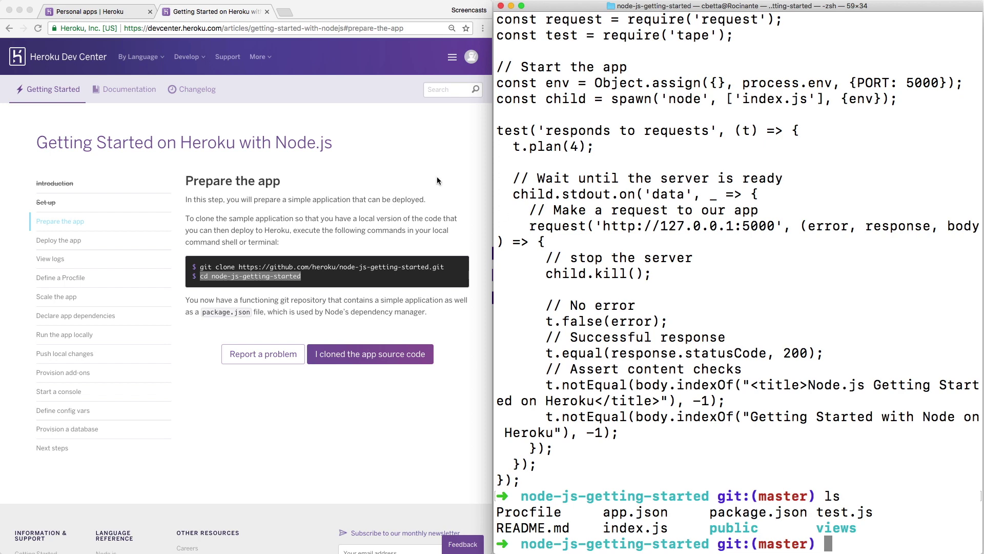
{"action": "left_click", "coordinate": [262, 278]}
{"action": "left_click", "coordinate": [360, 362]}
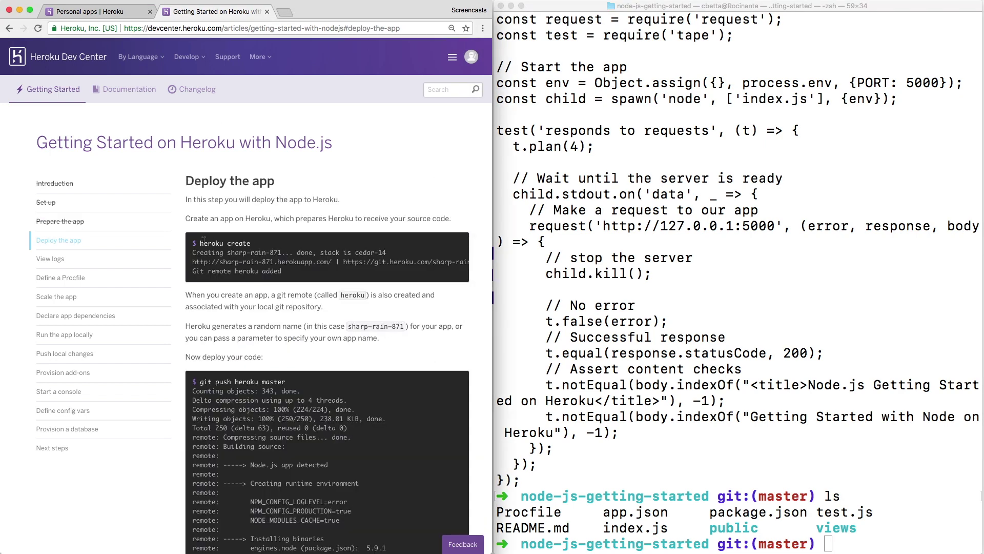
Run heroku create in Terminal to create the app arcane-savannah-86297.
{"action": "left_click_drag", "start_coordinate": [201, 243], "coordinate": [251, 243]}
{"action": "key", "text": "super+c"}
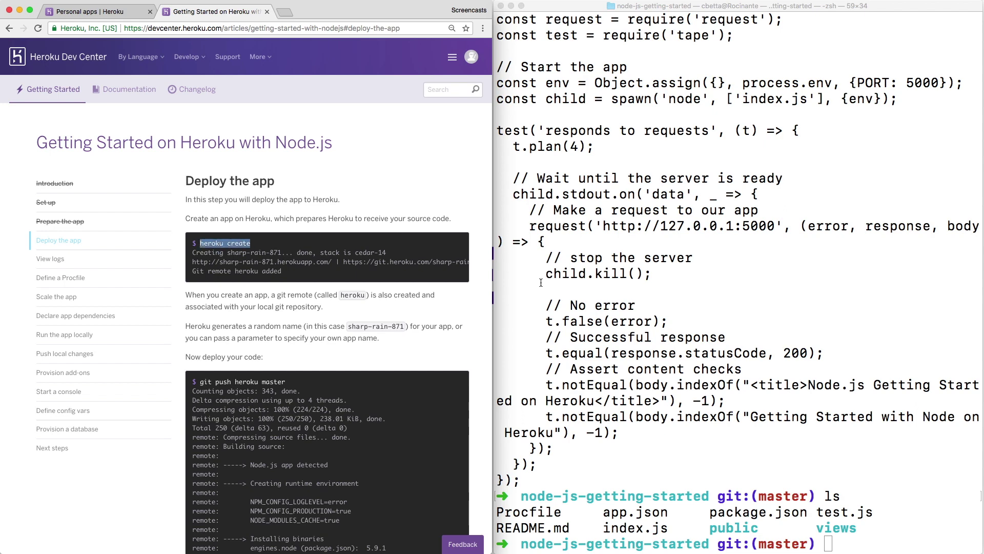
{"action": "left_click", "coordinate": [564, 293]}
{"action": "key", "text": "super+k"}
{"action": "key", "text": "super+v"}
{"action": "key", "text": "Return"}
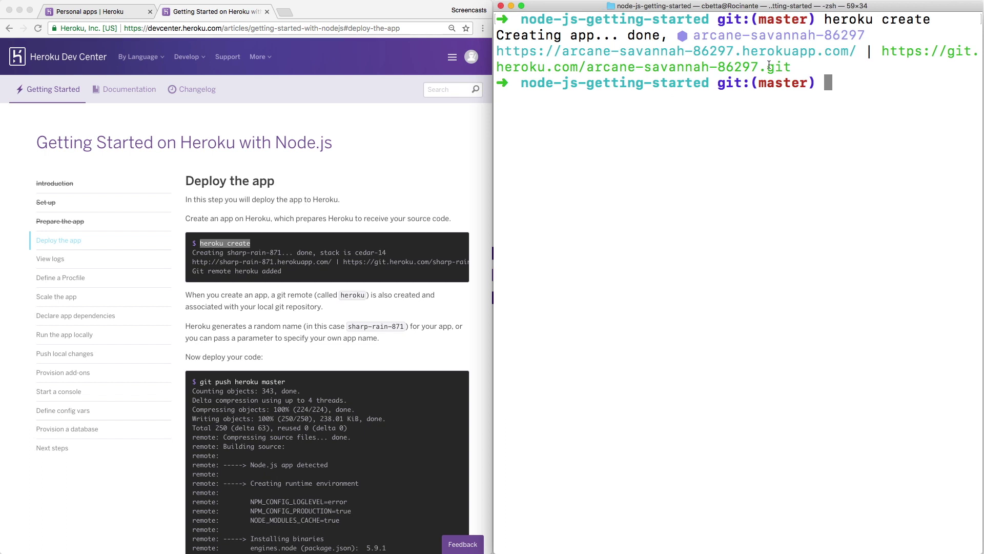
Load the new app's herokuapp.com URL in a new tab to see its welcome page.
{"action": "left_click_drag", "start_coordinate": [852, 51], "coordinate": [496, 51]}
{"action": "key", "text": "super+c"}
{"action": "left_click", "coordinate": [394, 157]}
{"action": "key", "text": "super+t"}
{"action": "key", "text": "super+v"}
{"action": "key", "text": "Return"}
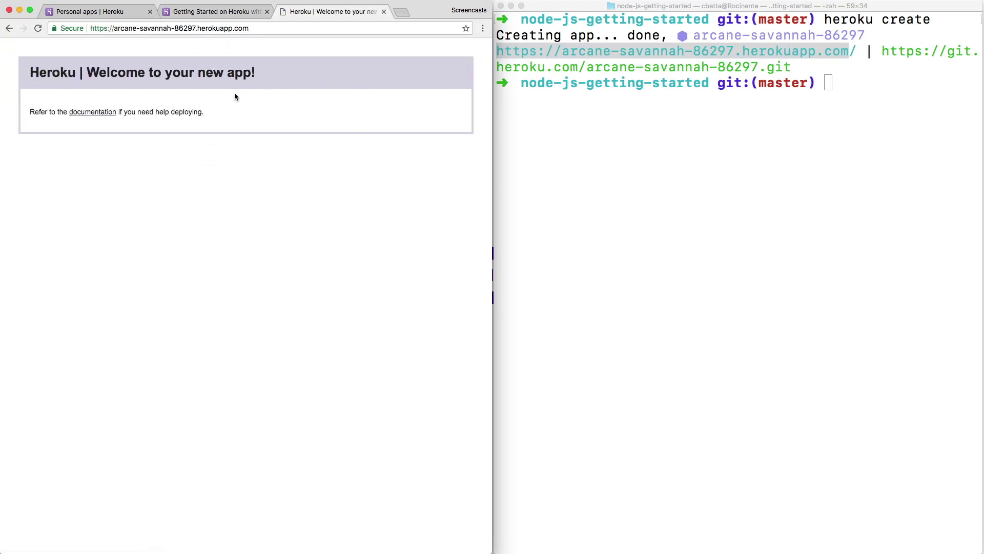
{"action": "key", "text": "super+w"}
{"action": "scroll", "coordinate": [233, 174], "scroll_direction": "down", "scroll_amount": 5}
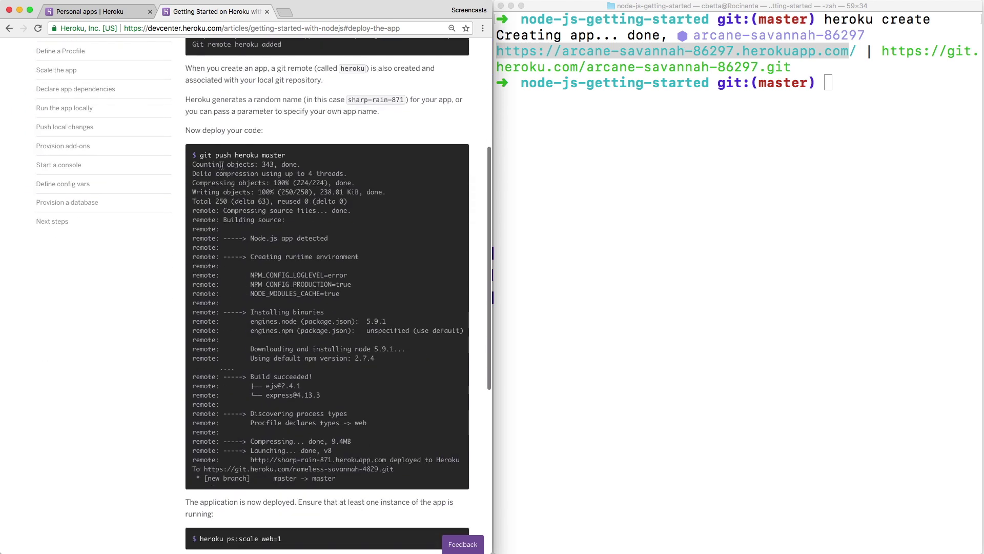
{"action": "left_click_drag", "start_coordinate": [201, 155], "coordinate": [286, 160]}
Deploy with git push heroku master so release v3 builds, then find the scaling step.
{"action": "key", "text": "super+c"}
{"action": "left_click", "coordinate": [586, 164]}
{"action": "key", "text": "super+v"}
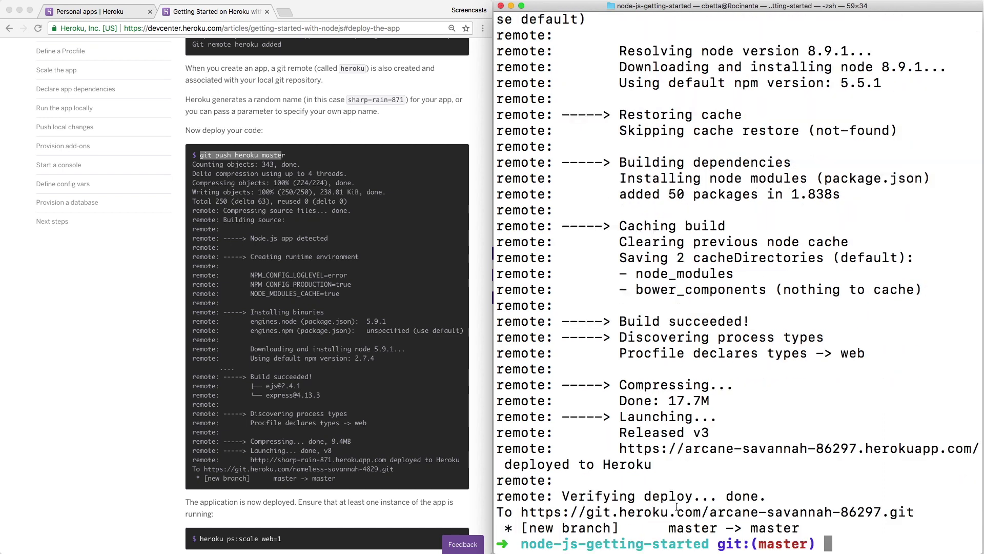
{"action": "scroll", "coordinate": [357, 433], "scroll_direction": "down", "scroll_amount": 3}
{"action": "scroll", "coordinate": [357, 433], "scroll_direction": "down", "scroll_amount": 3}
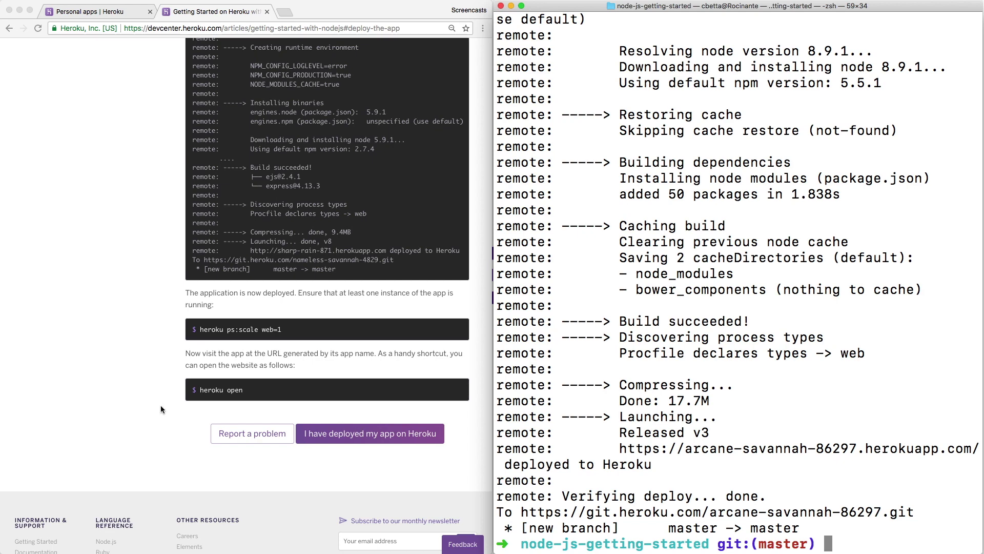
{"action": "left_click", "coordinate": [221, 329]}
{"action": "left_click_drag", "start_coordinate": [200, 331], "coordinate": [260, 332]}
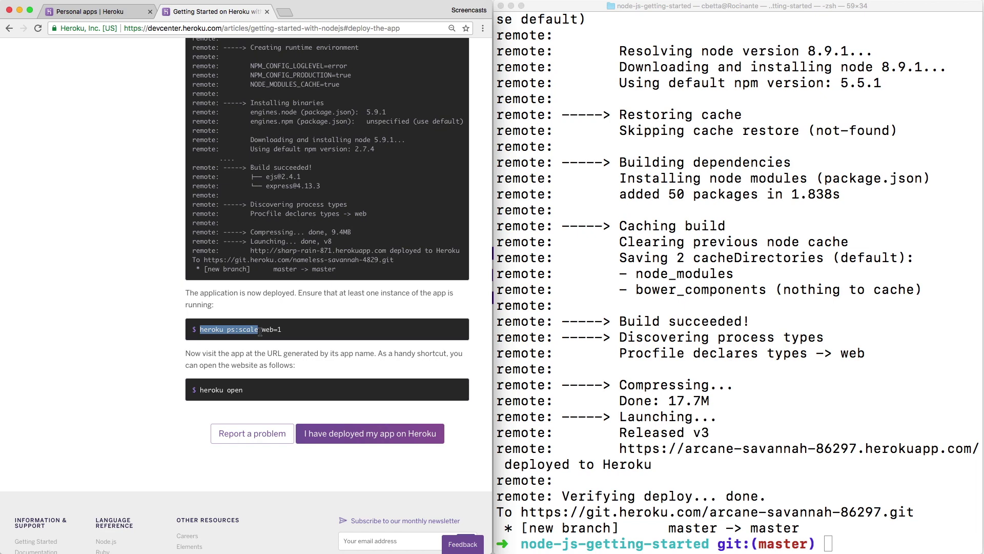
Show the Procfile, then run heroku ps:scale web=1 to run one free web dyno.
{"action": "key", "text": "super+Tab"}
{"action": "type", "text": "cat "}
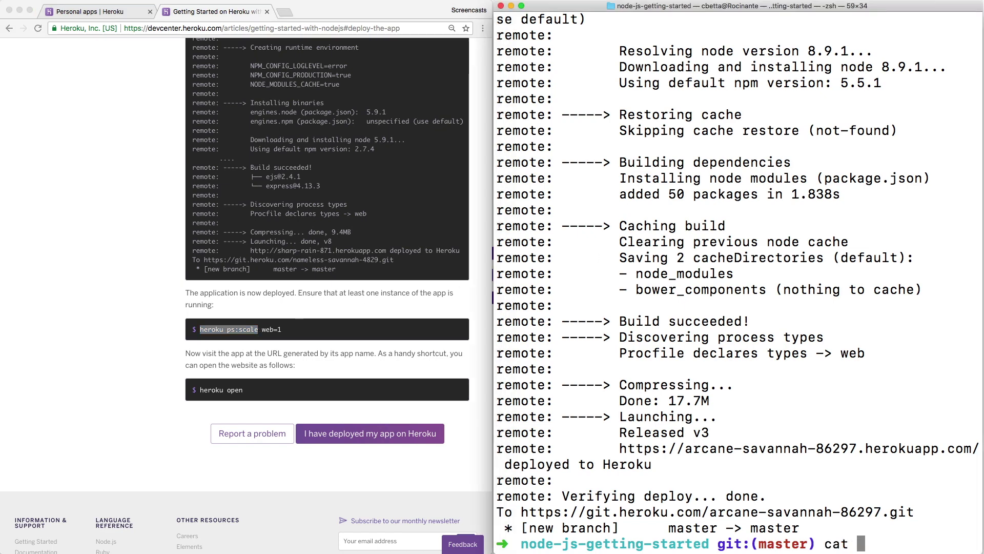
{"action": "type", "text": "Procfile"}
{"action": "key", "text": "Return"}
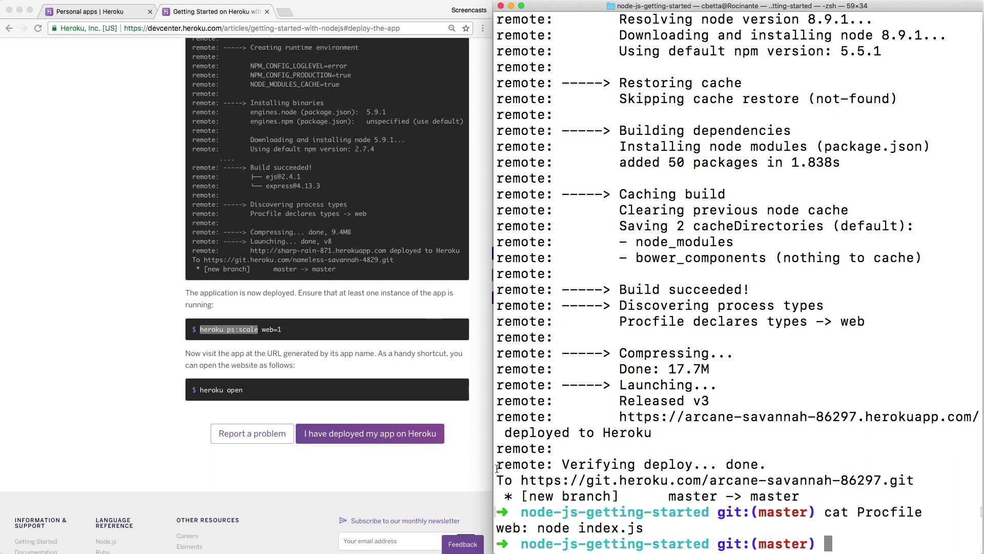
{"action": "left_click", "coordinate": [275, 340]}
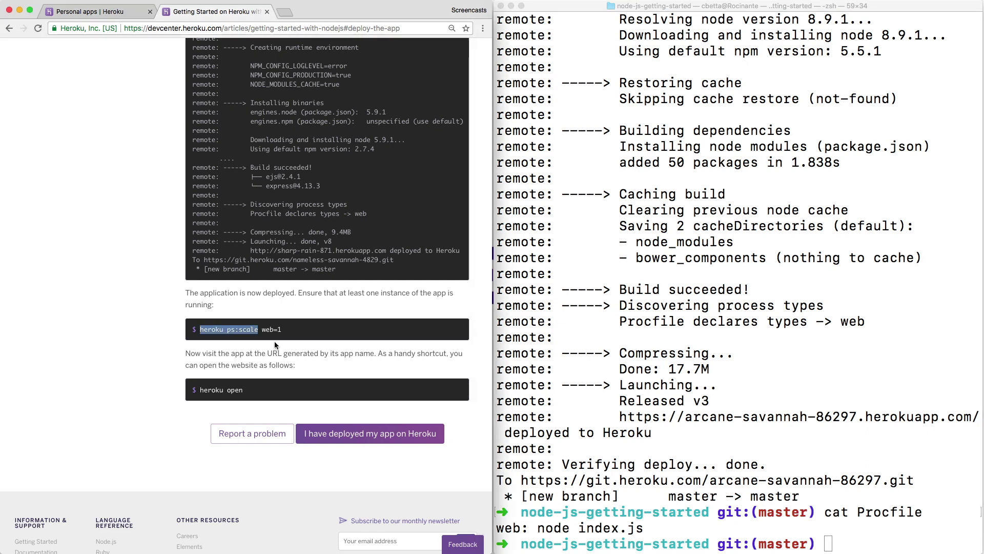
{"action": "left_click", "coordinate": [212, 329]}
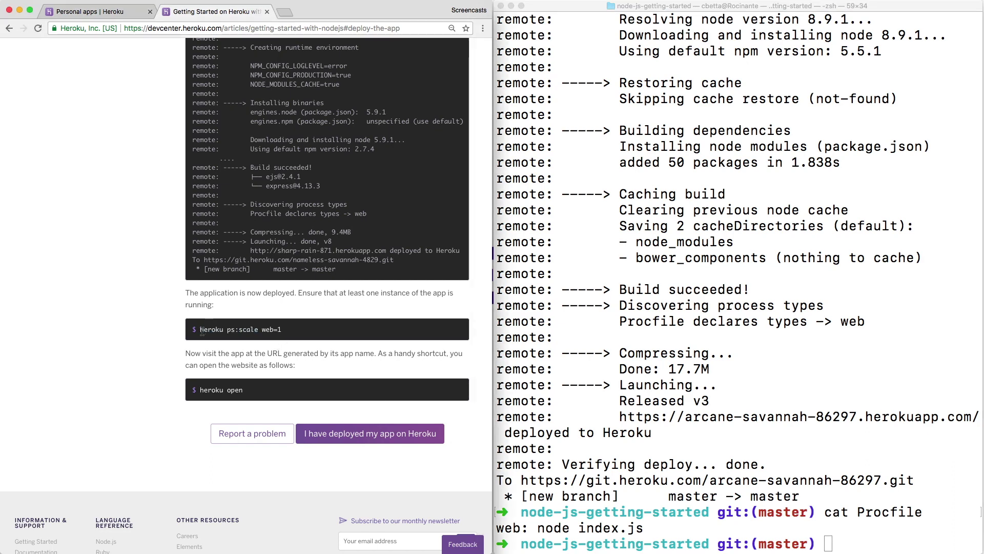
{"action": "left_click_drag", "start_coordinate": [199, 330], "coordinate": [293, 336]}
{"action": "key", "text": "super+c"}
{"action": "left_click", "coordinate": [674, 329]}
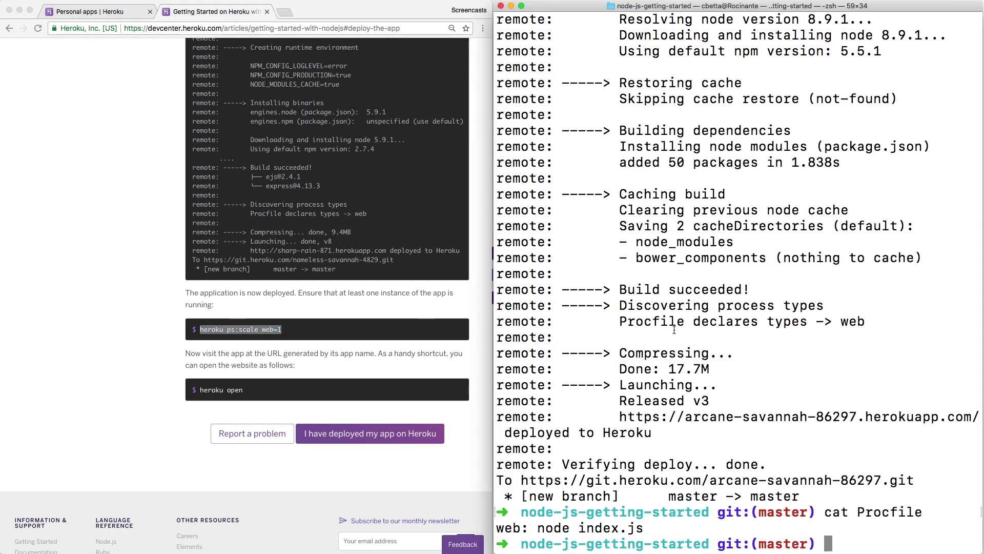
{"action": "key", "text": "super+v"}
{"action": "key", "text": "BackSpace"}
{"action": "key", "text": "BackSpace"}
{"action": "key", "text": "BackSpace"}
{"action": "key", "text": "BackSpace"}
{"action": "key", "text": "BackSpace"}
{"action": "key", "text": "BackSpace"}
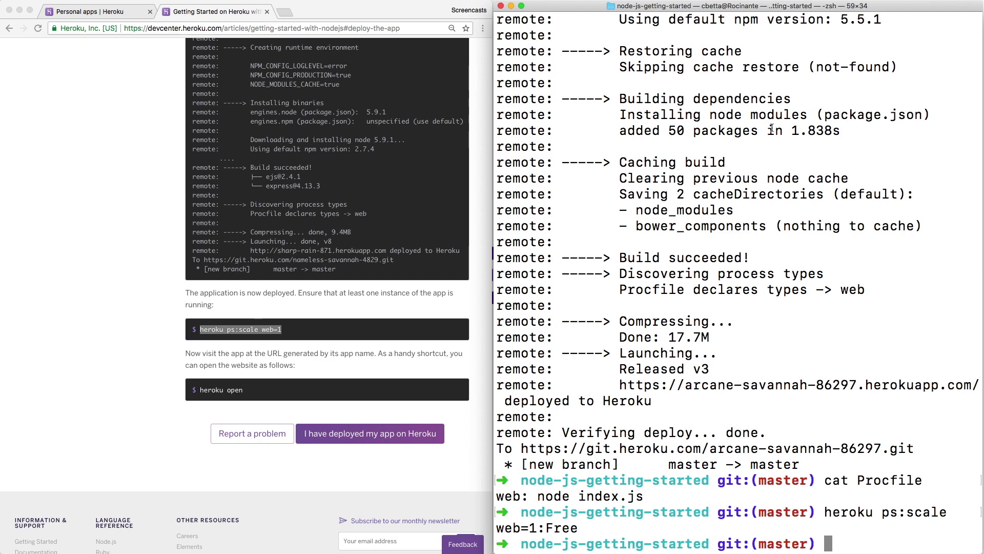
{"action": "key", "text": "super+v"}
{"action": "key", "text": "Return"}
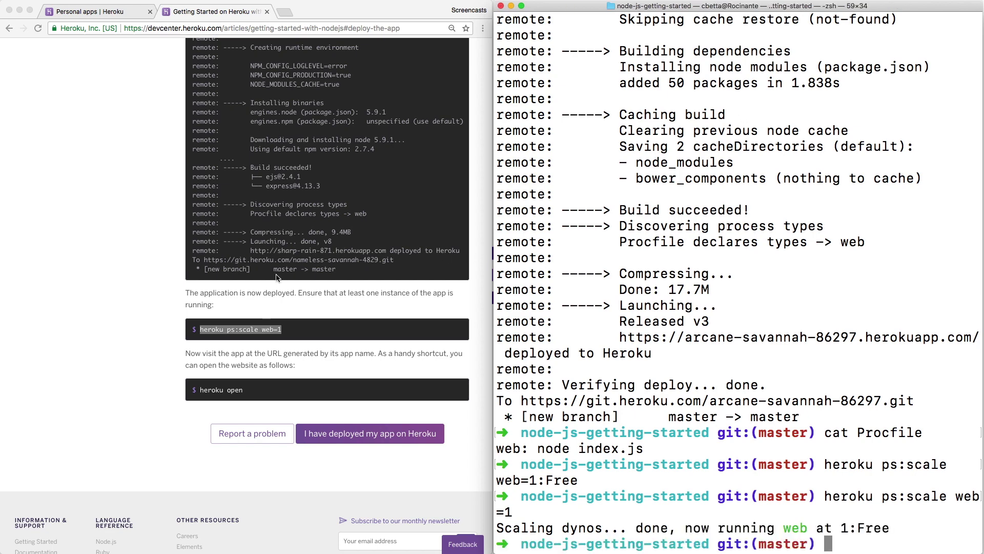
Run heroku open to view the live Getting Started with Node page, then close it.
{"action": "left_click", "coordinate": [202, 392]}
{"action": "left_click_drag", "start_coordinate": [200, 391], "coordinate": [244, 391]}
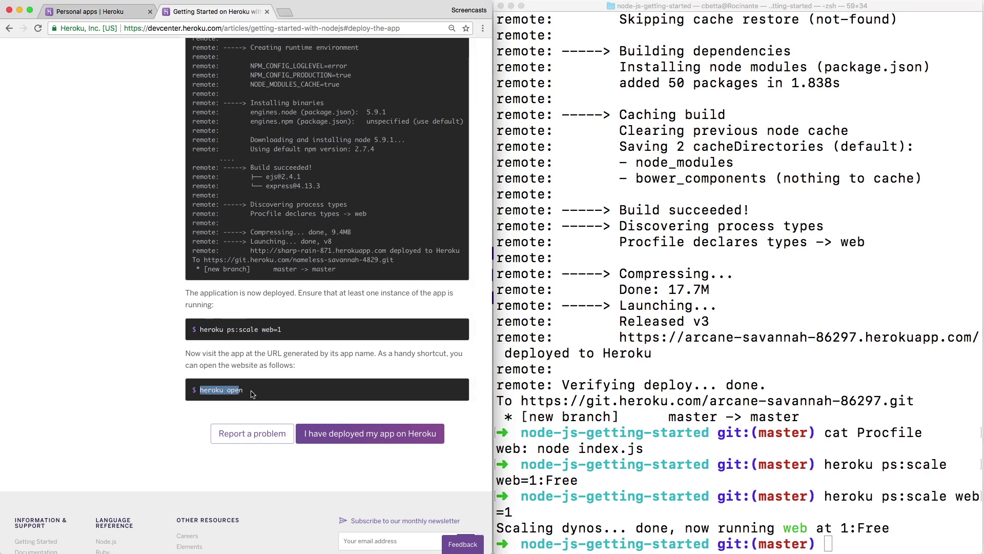
{"action": "left_click", "coordinate": [643, 369]}
{"action": "key", "text": "super+v"}
{"action": "key", "text": "Return"}
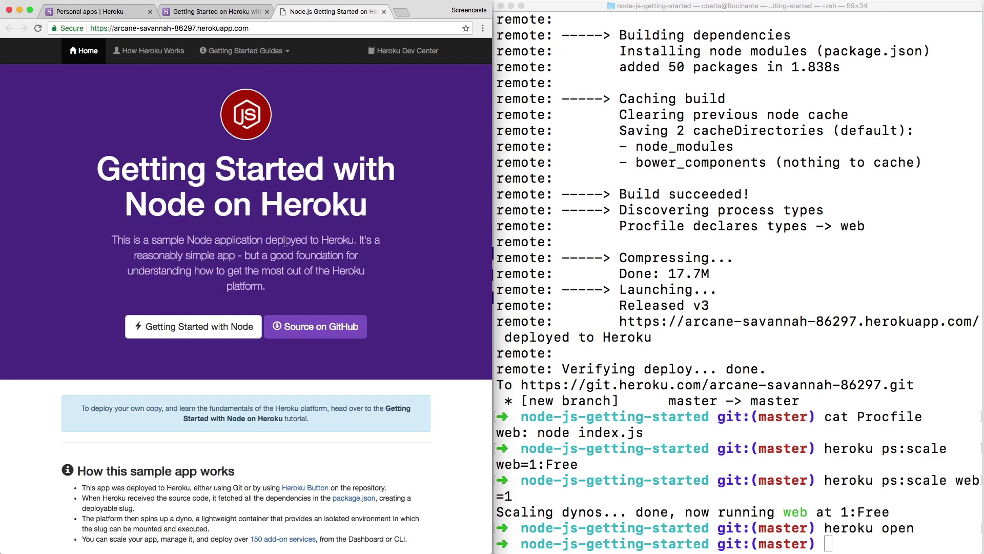
{"action": "scroll", "coordinate": [285, 242], "scroll_direction": "down", "scroll_amount": 4}
{"action": "scroll", "coordinate": [285, 241], "scroll_direction": "up", "scroll_amount": 4}
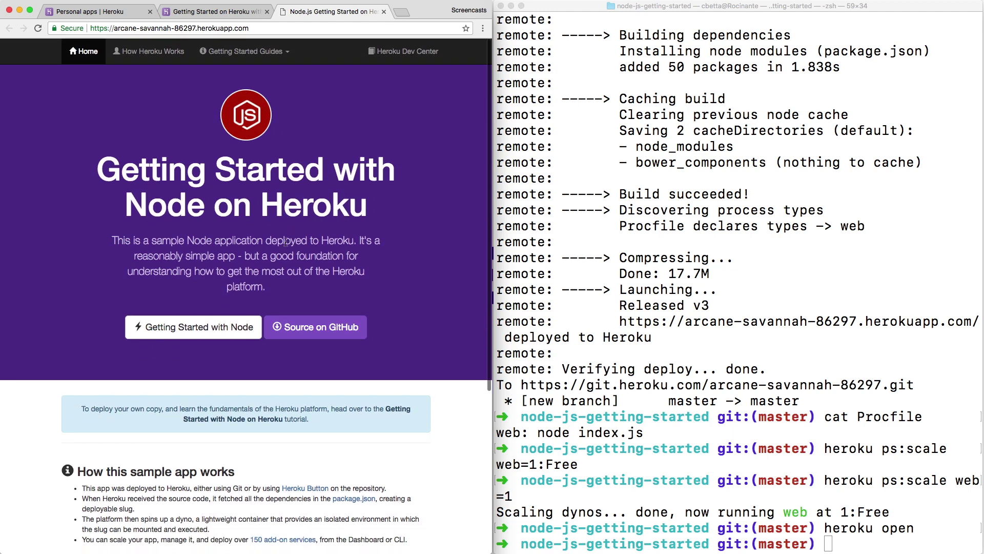
{"action": "left_click", "coordinate": [169, 30]}
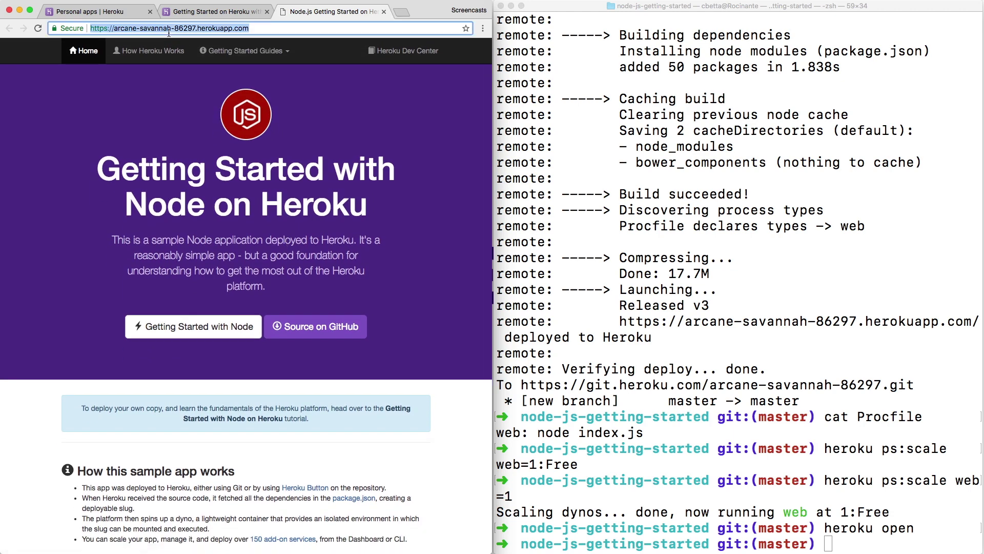
{"action": "left_click", "coordinate": [227, 167]}
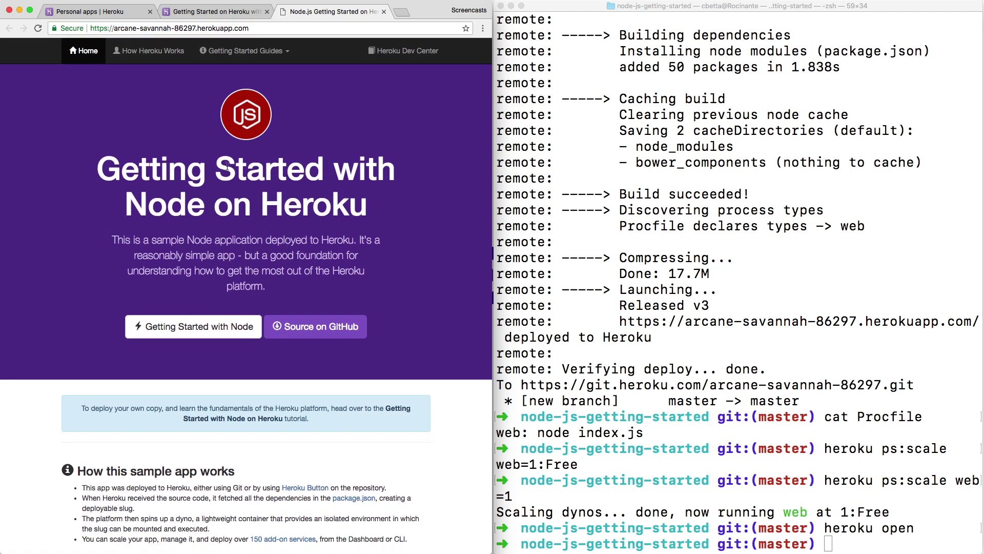
{"action": "key", "text": "super+w"}
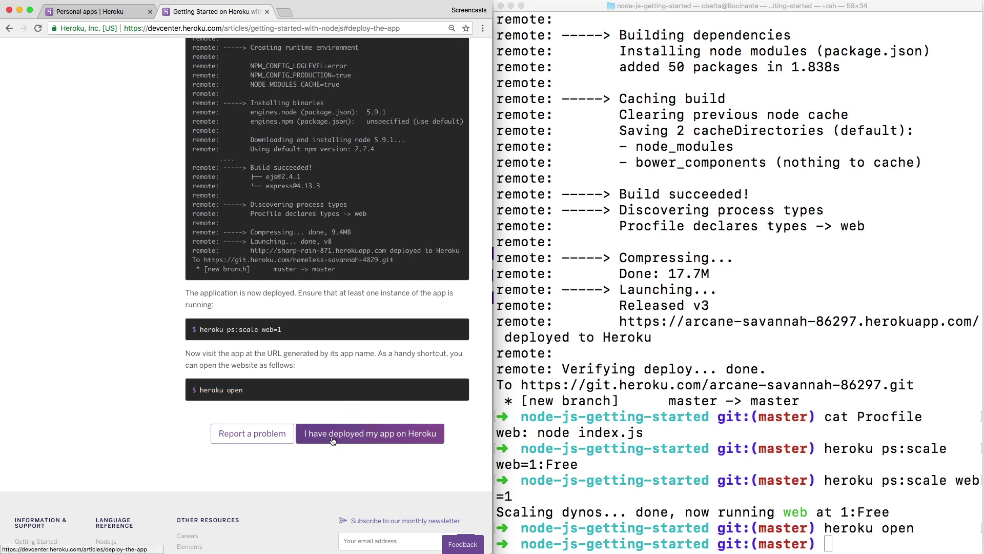
Advance to the View logs step and start heroku logs --tail in Terminal.
{"action": "left_click", "coordinate": [363, 435]}
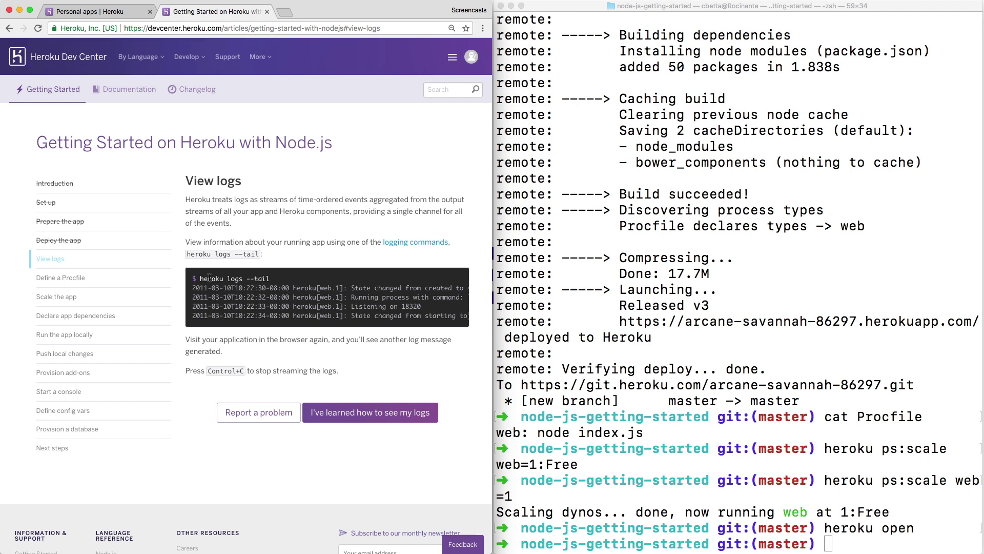
{"action": "left_click_drag", "start_coordinate": [197, 280], "coordinate": [270, 279]}
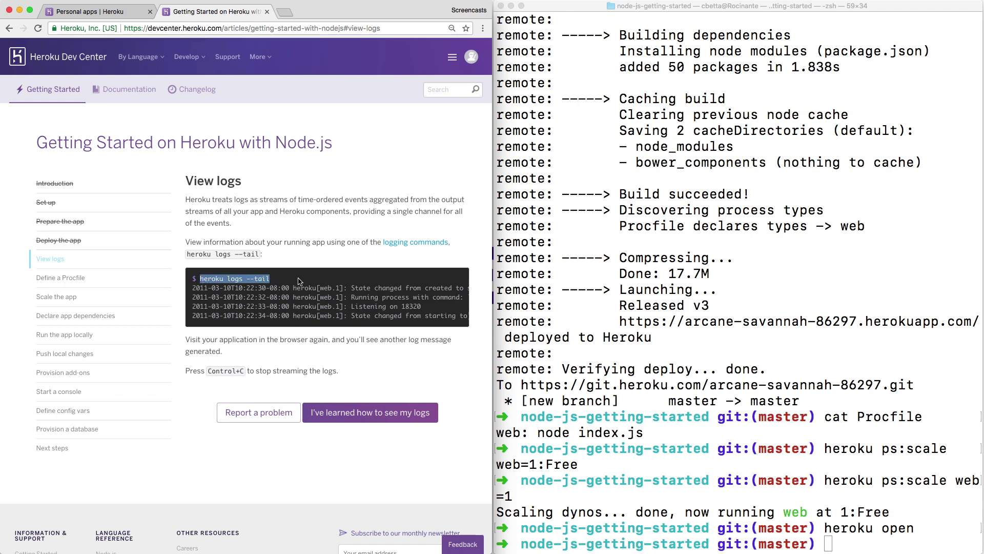
{"action": "left_click", "coordinate": [665, 258]}
{"action": "key", "text": "super+v"}
{"action": "key", "text": "Return"}
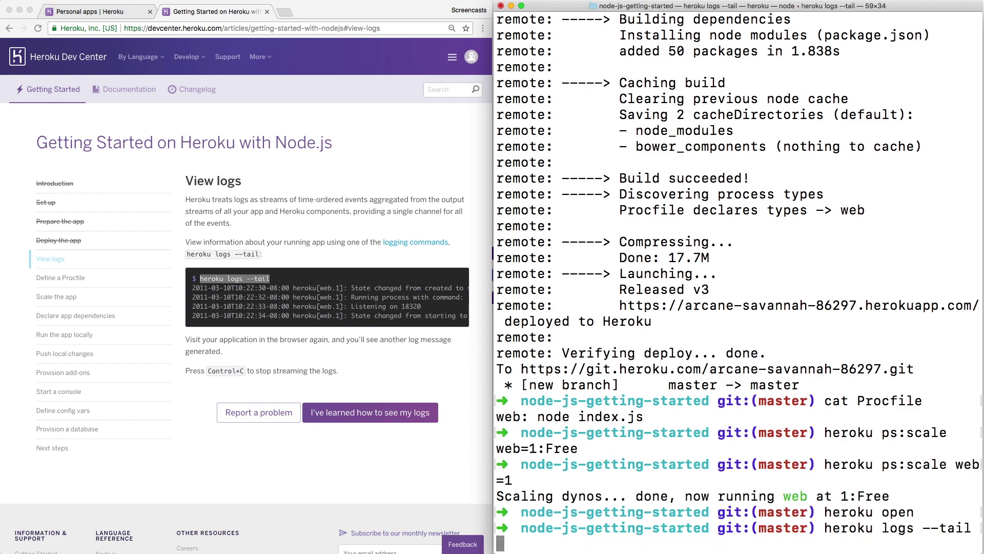
Reopen the deployed app's tab and reload it twice to generate log entries.
{"action": "left_click", "coordinate": [283, 208]}
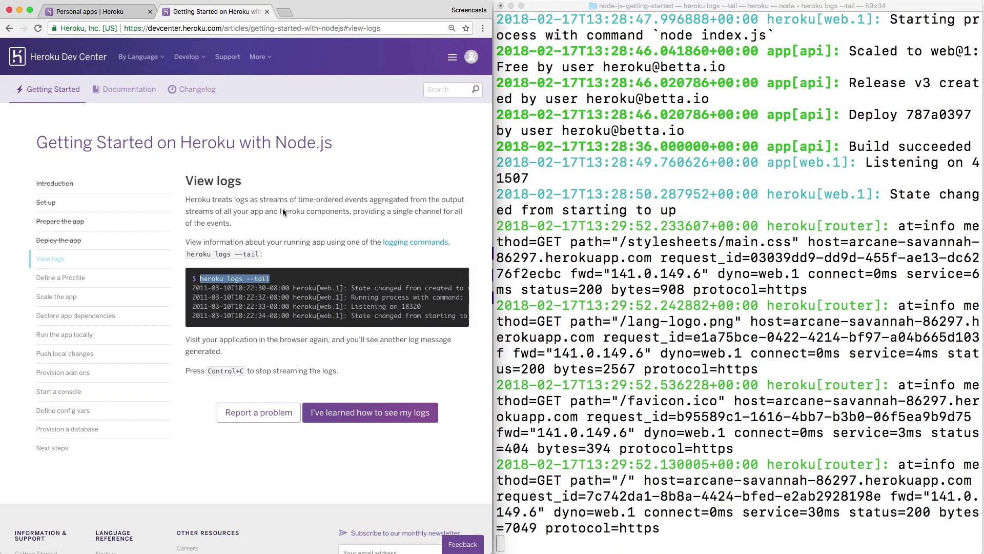
{"action": "key", "text": "super+shift+t"}
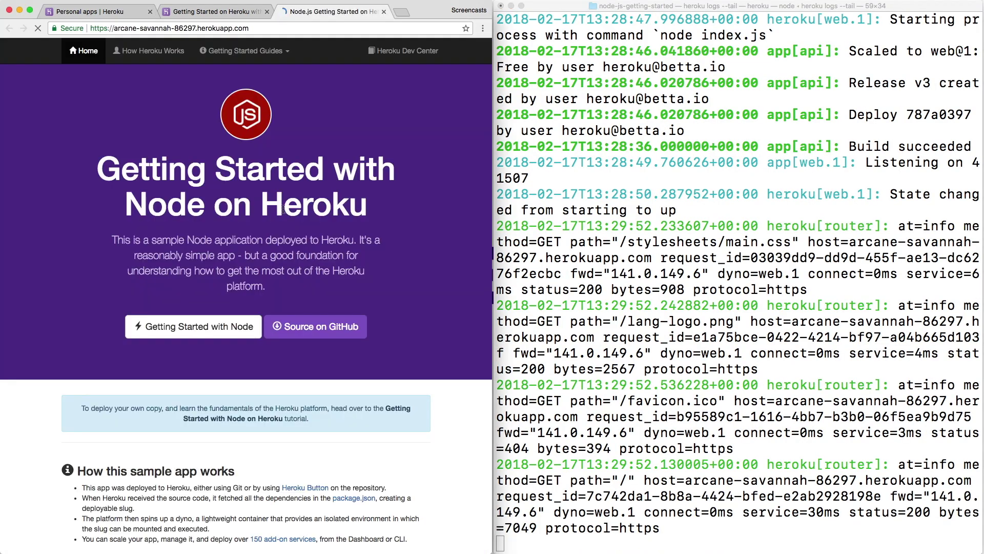
{"action": "key", "text": "super+r"}
{"action": "key", "text": "super+r"}
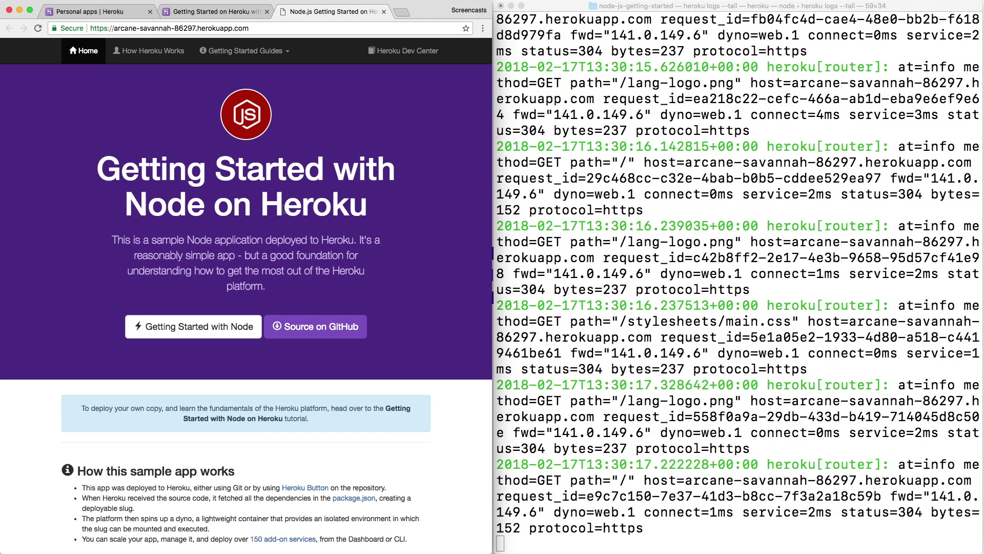
{"action": "key", "text": "super+r"}
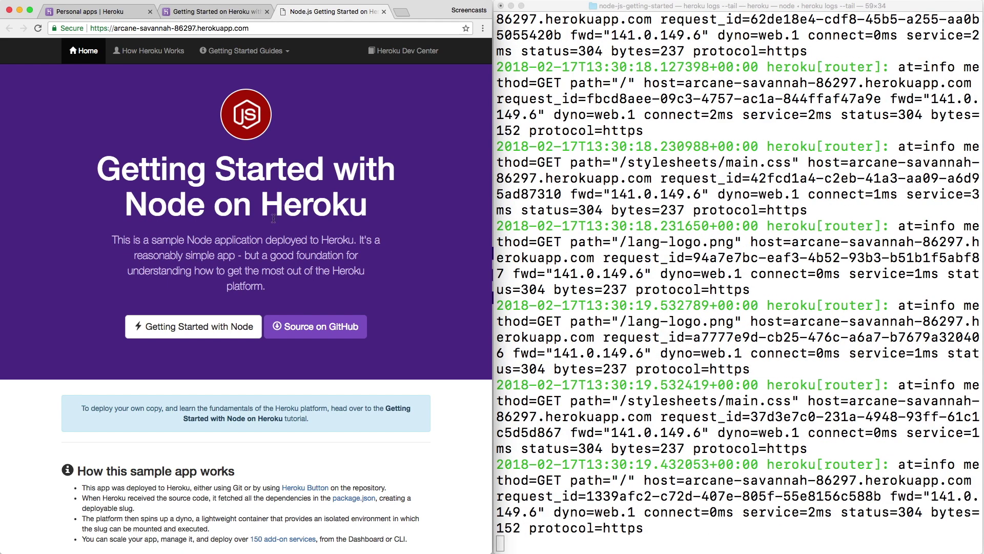
{"action": "key", "text": "super+w"}
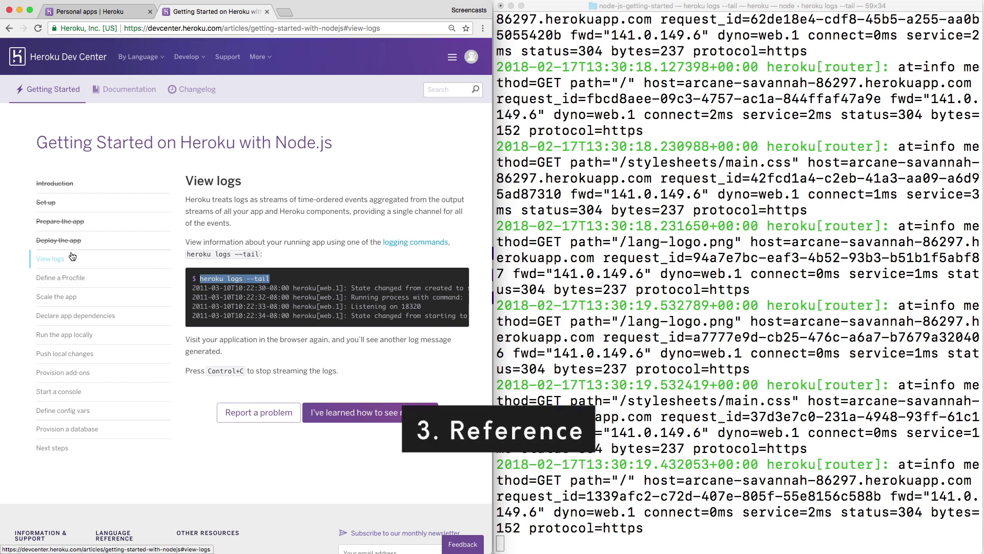
Stop the log stream with Ctrl+C, clear Terminal, and erase a typed heroku create --help.
{"action": "left_click", "coordinate": [641, 202]}
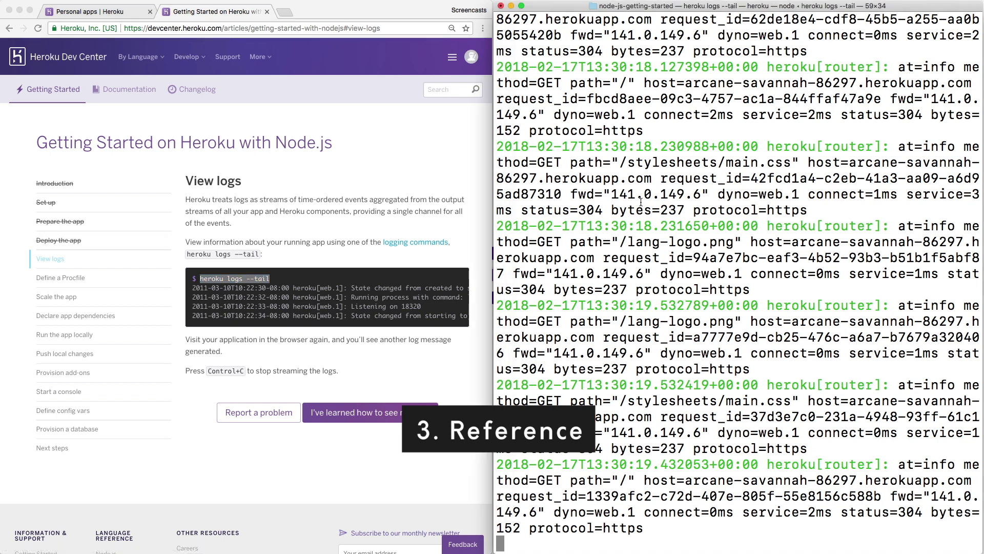
{"action": "key", "text": "ctrl+c"}
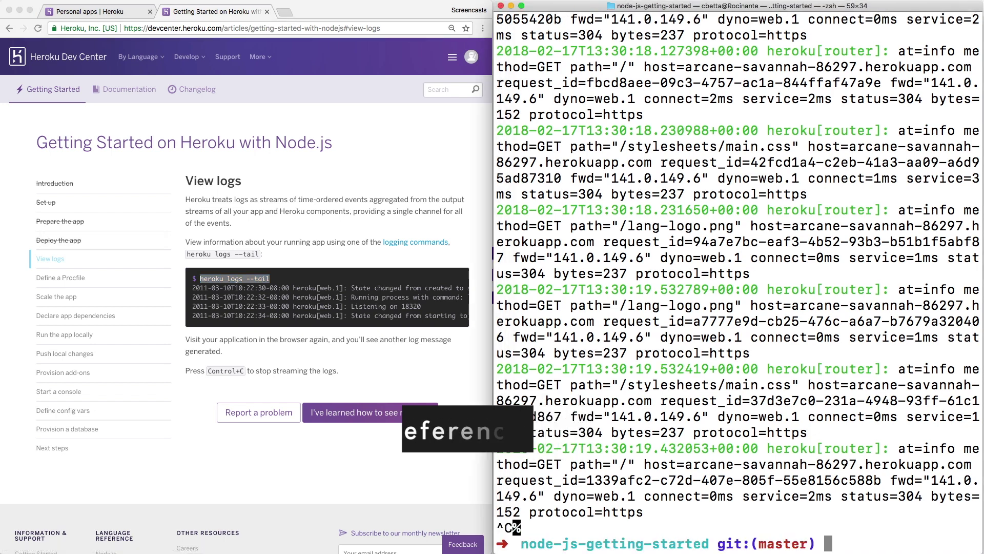
{"action": "key", "text": "super+k"}
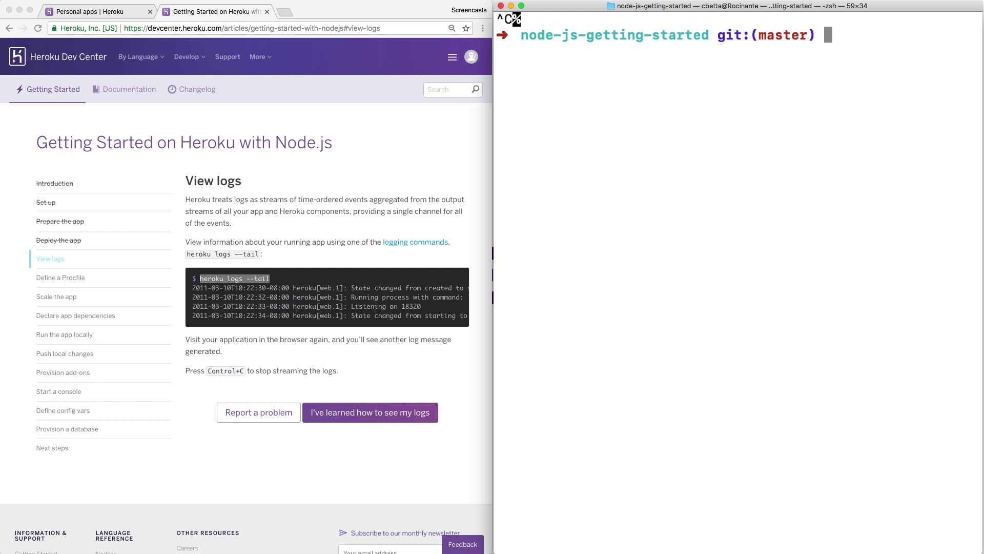
{"action": "type", "text": "heroku create"}
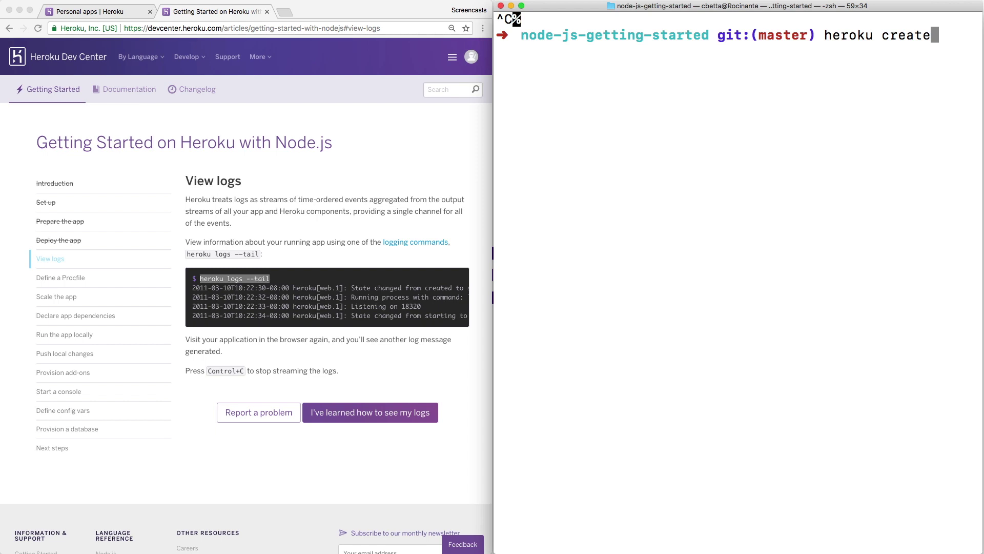
{"action": "type", "text": "--help"}
{"action": "key", "text": "BackSpace"}
{"action": "key", "text": "BackSpace"}
{"action": "key", "text": "BackSpace"}
{"action": "key", "text": "BackSpace"}
{"action": "key", "text": "BackSpace"}
{"action": "key", "text": "BackSpace"}
{"action": "key", "text": "BackSpace"}
{"action": "key", "text": "BackSpace"}
{"action": "key", "text": "BackSpace"}
{"action": "key", "text": "BackSpace"}
{"action": "key", "text": "BackSpace"}
{"action": "key", "text": "BackSpace"}
{"action": "key", "text": "BackSpace"}
{"action": "key", "text": "BackSpace"}
{"action": "key", "text": "BackSpace"}
{"action": "key", "text": "BackSpace"}
{"action": "key", "text": "BackSpace"}
{"action": "key", "text": "BackSpace"}
{"action": "key", "text": "BackSpace"}
{"action": "key", "text": "BackSpace"}
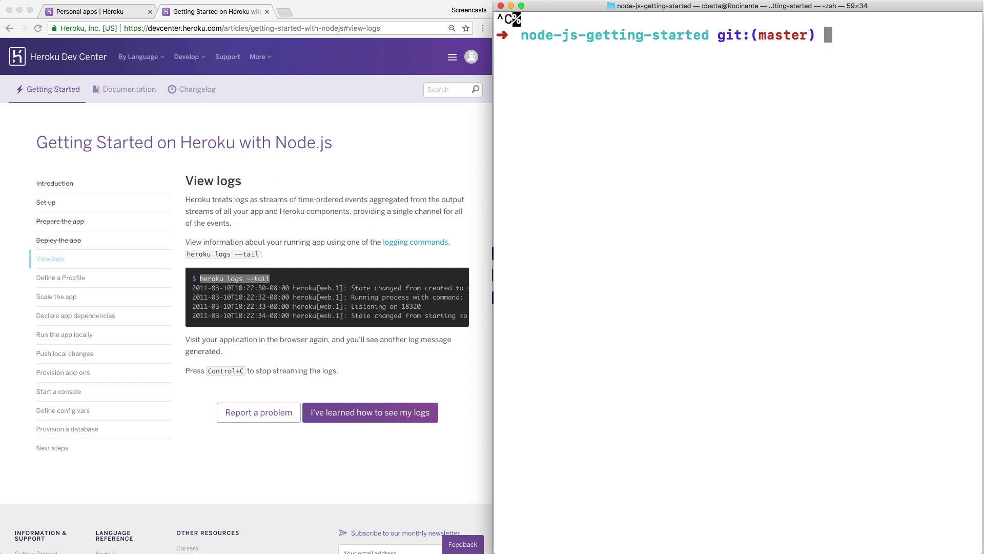
Open the Heroku CLI Commands article under Develop > Command Line.
{"action": "left_click", "coordinate": [228, 211]}
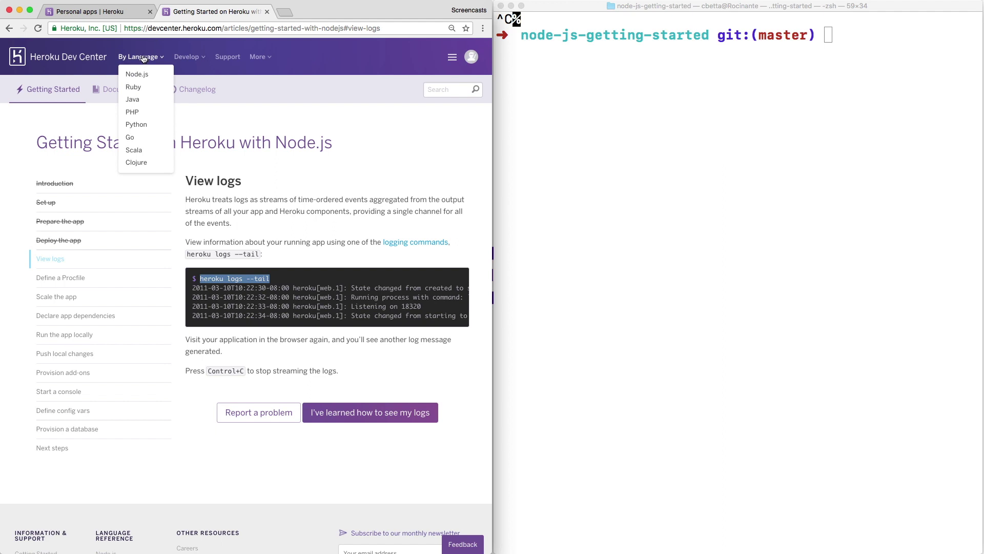
{"action": "mouse_move", "coordinate": [188, 60]}
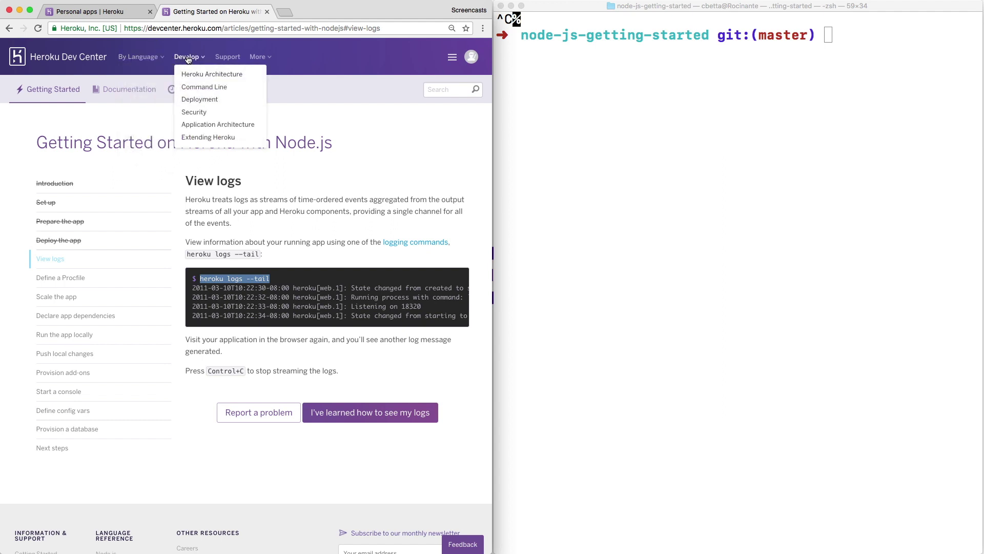
{"action": "left_click", "coordinate": [205, 92]}
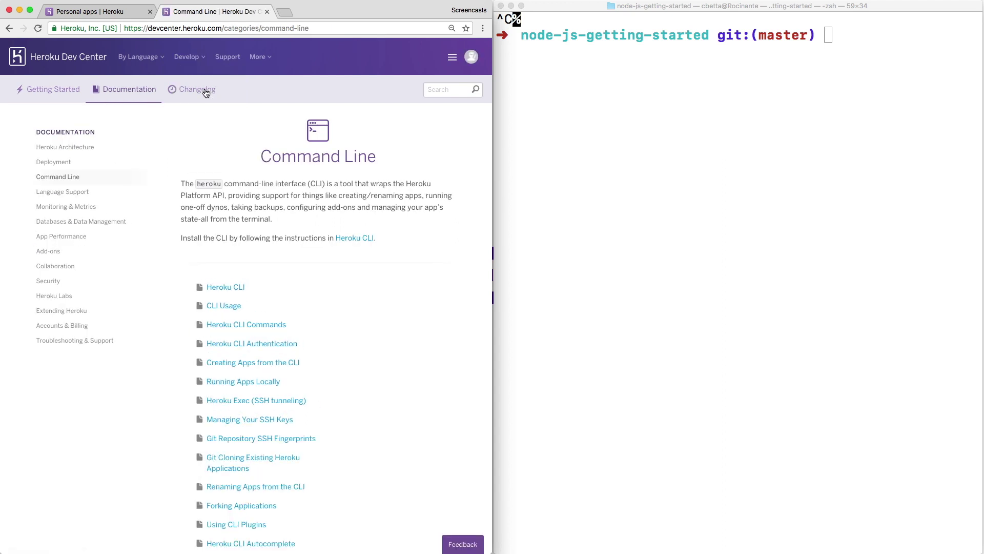
{"action": "left_click", "coordinate": [244, 323]}
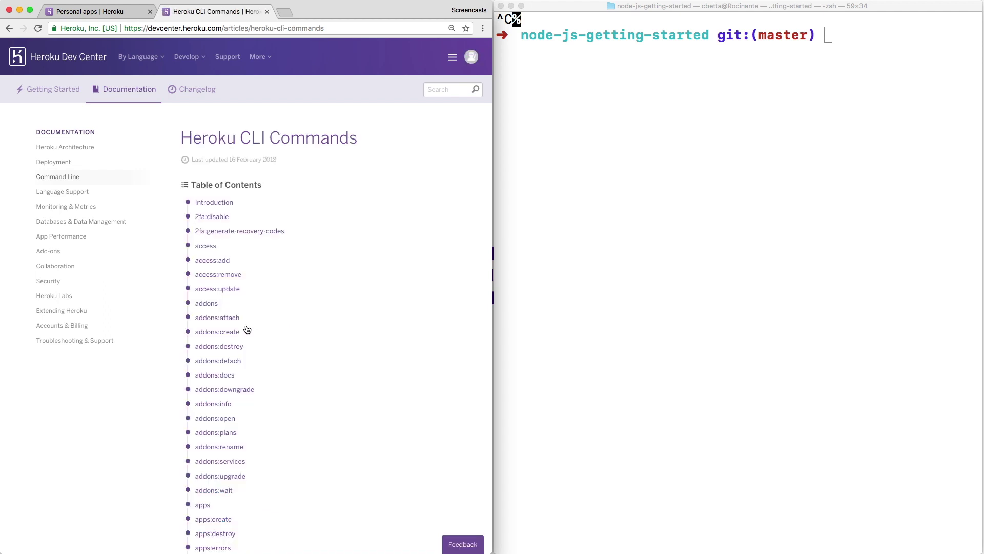
Search the page for 'create' and read the apps:create flags and examples.
{"action": "key", "text": "super+f"}
{"action": "type", "text": "create"}
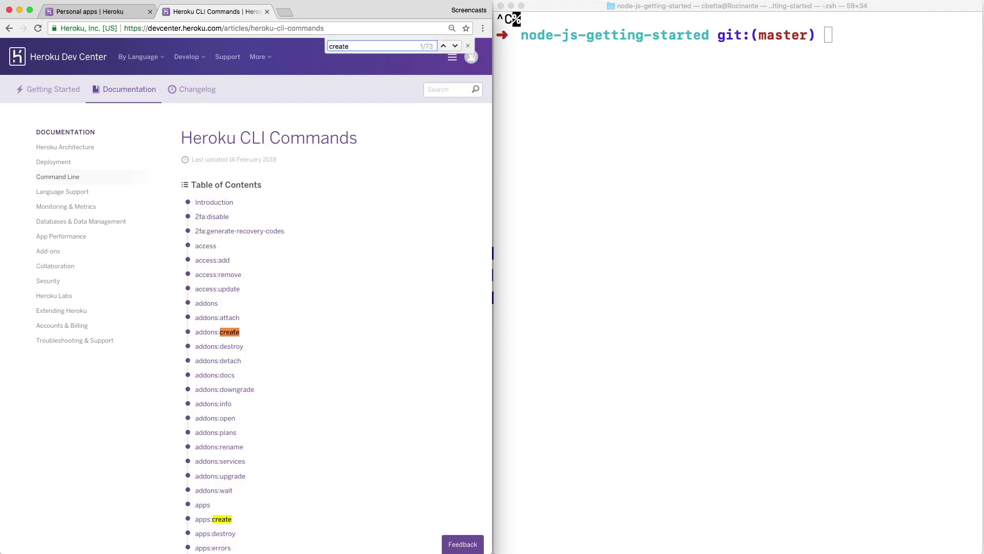
{"action": "key", "text": "Return"}
{"action": "left_click", "coordinate": [221, 518]}
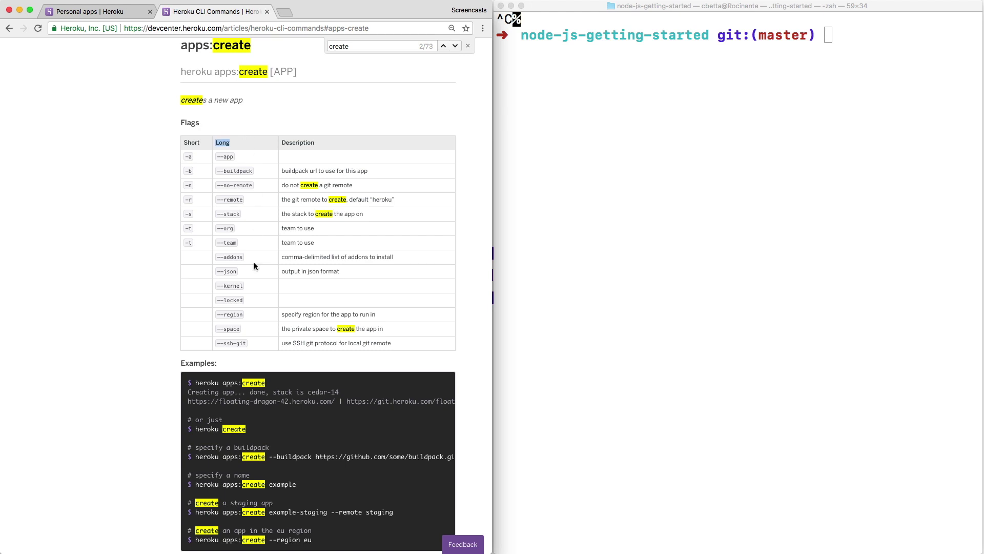
{"action": "scroll", "coordinate": [254, 297], "scroll_direction": "down", "scroll_amount": 1}
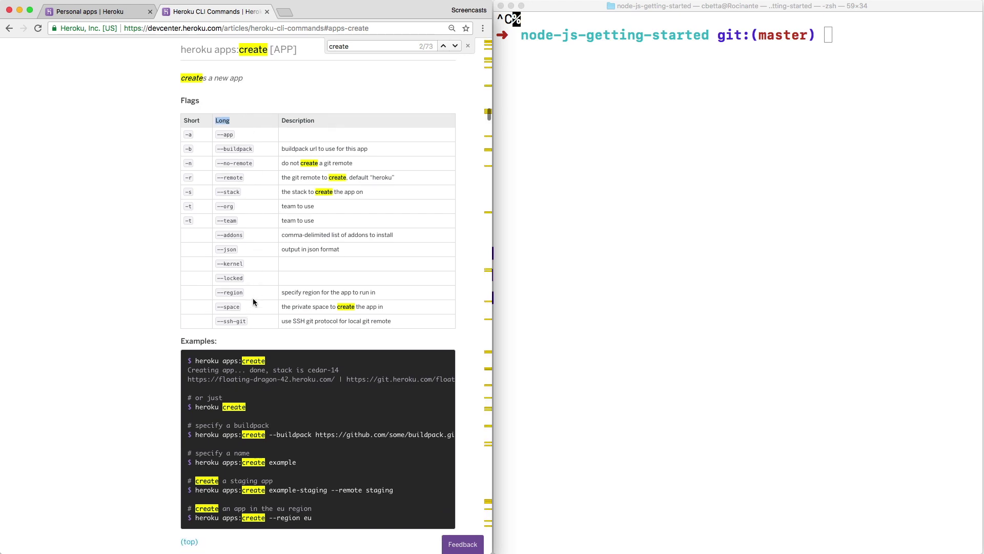
{"action": "left_click", "coordinate": [233, 408]}
{"action": "left_click", "coordinate": [468, 46]}
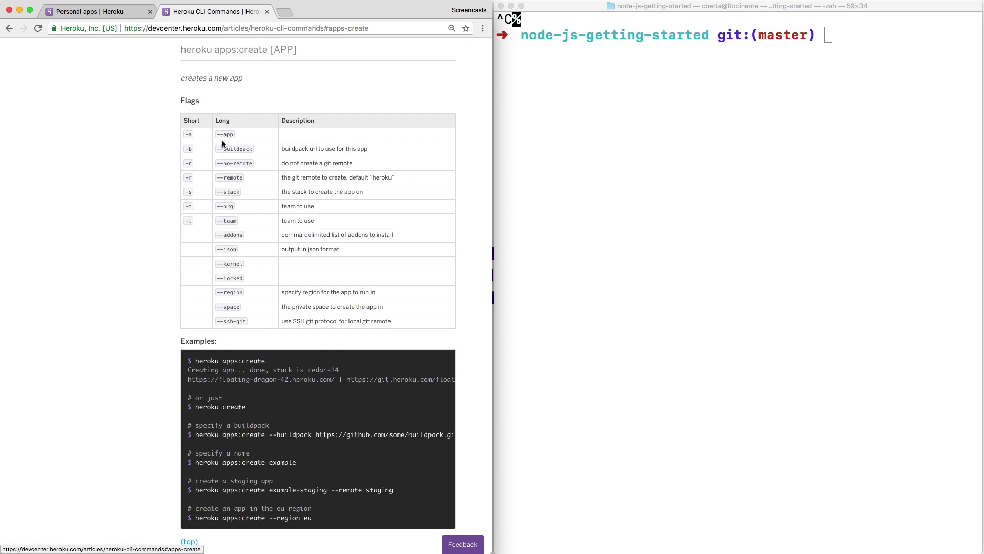
{"action": "scroll", "coordinate": [240, 373], "scroll_direction": "down", "scroll_amount": 2}
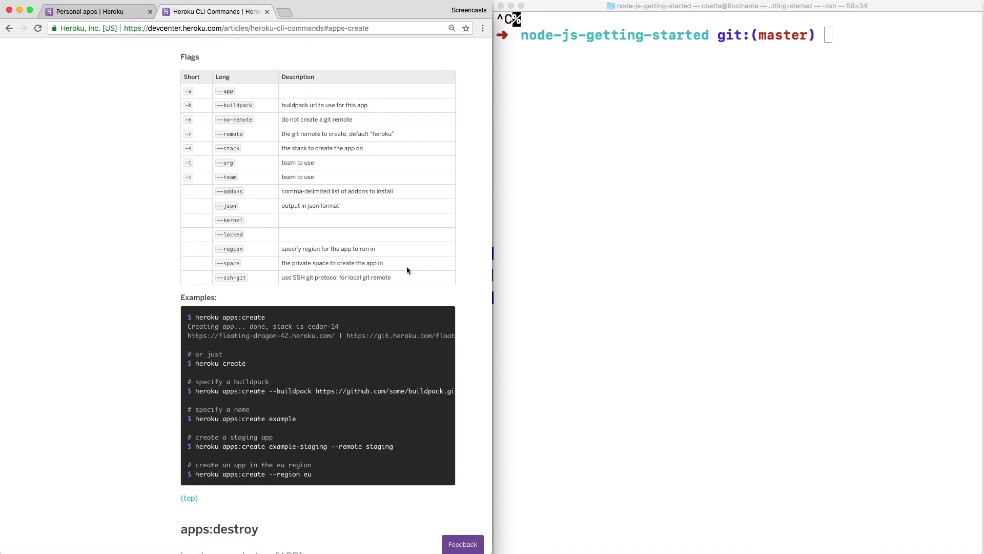
{"action": "scroll", "coordinate": [407, 271], "scroll_direction": "up", "scroll_amount": 15}
{"action": "scroll", "coordinate": [407, 270], "scroll_direction": "down", "scroll_amount": 10}
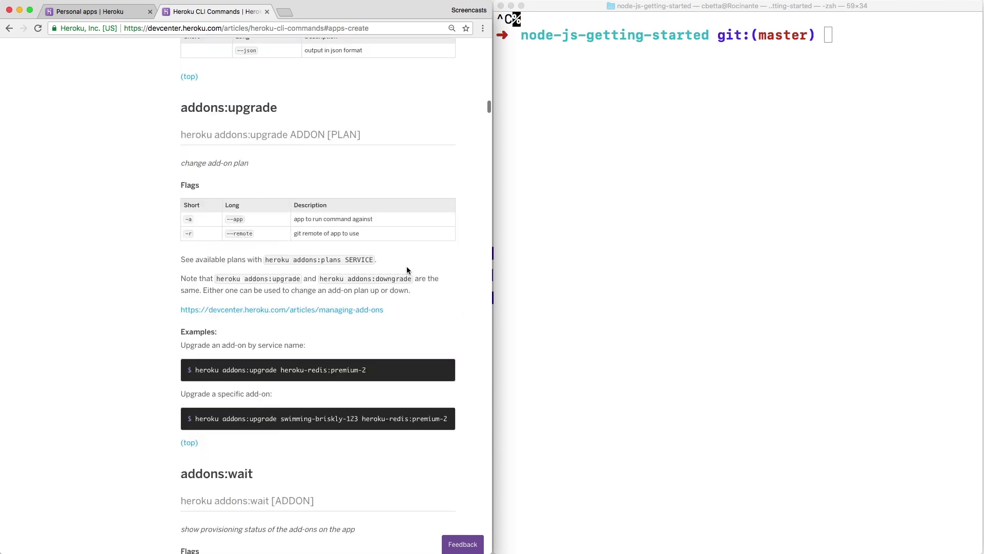
{"action": "scroll", "coordinate": [407, 270], "scroll_direction": "down", "scroll_amount": 20}
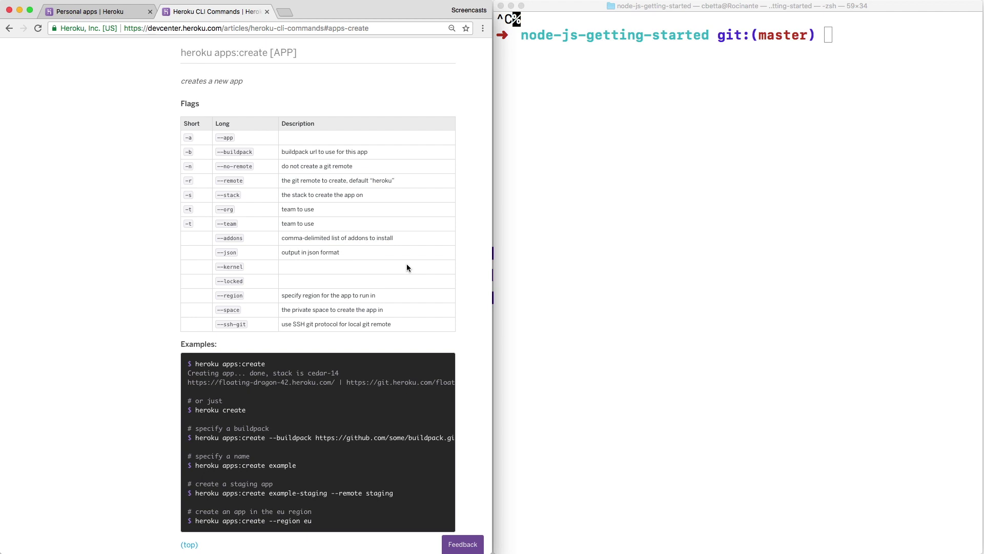
{"action": "scroll", "coordinate": [407, 265], "scroll_direction": "up", "scroll_amount": 1}
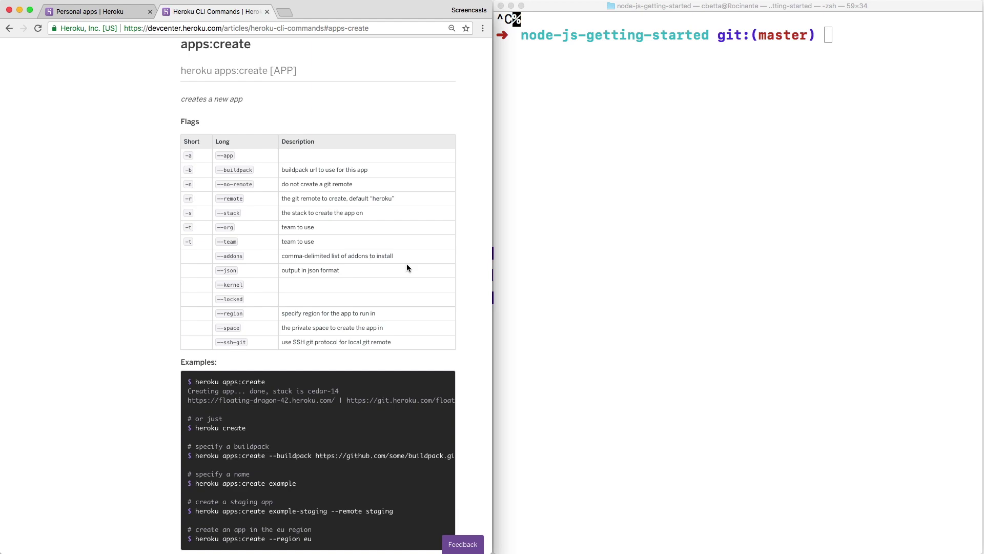
{"action": "scroll", "coordinate": [407, 267], "scroll_direction": "up", "scroll_amount": 20}
{"action": "scroll", "coordinate": [407, 263], "scroll_direction": "up", "scroll_amount": 10}
{"action": "mouse_move", "coordinate": [192, 58]}
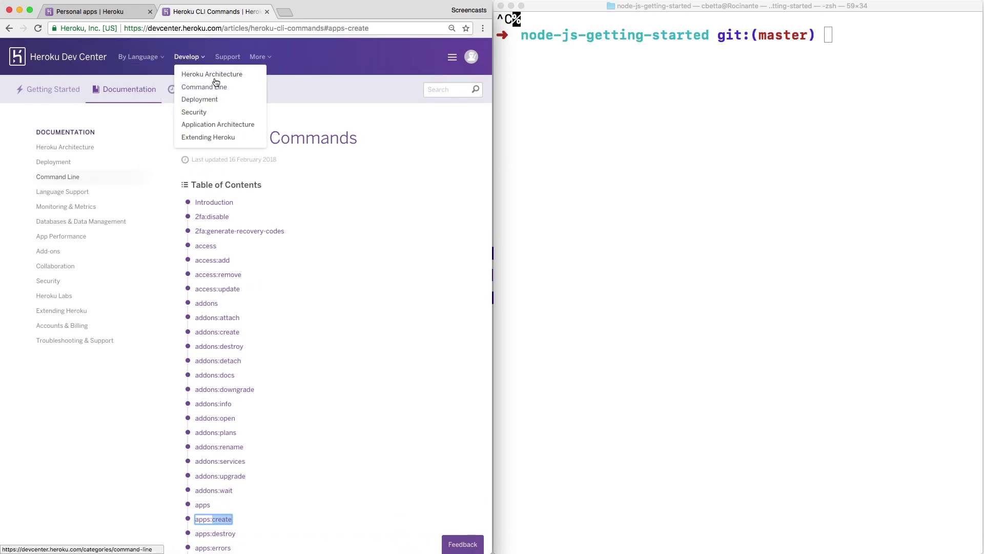
Open the Platform API Reference under Extending Heroku and jump to its App section.
{"action": "mouse_move", "coordinate": [263, 58]}
{"action": "left_click", "coordinate": [211, 73]}
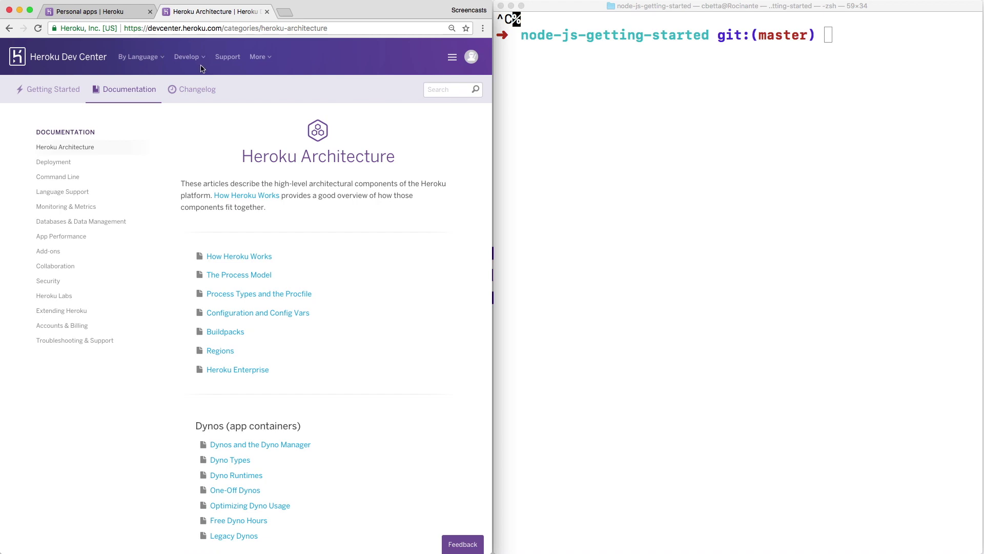
{"action": "mouse_move", "coordinate": [203, 67]}
{"action": "left_click", "coordinate": [201, 137]}
{"action": "scroll", "coordinate": [202, 140], "scroll_direction": "down", "scroll_amount": 3}
{"action": "scroll", "coordinate": [251, 328], "scroll_direction": "down", "scroll_amount": 6}
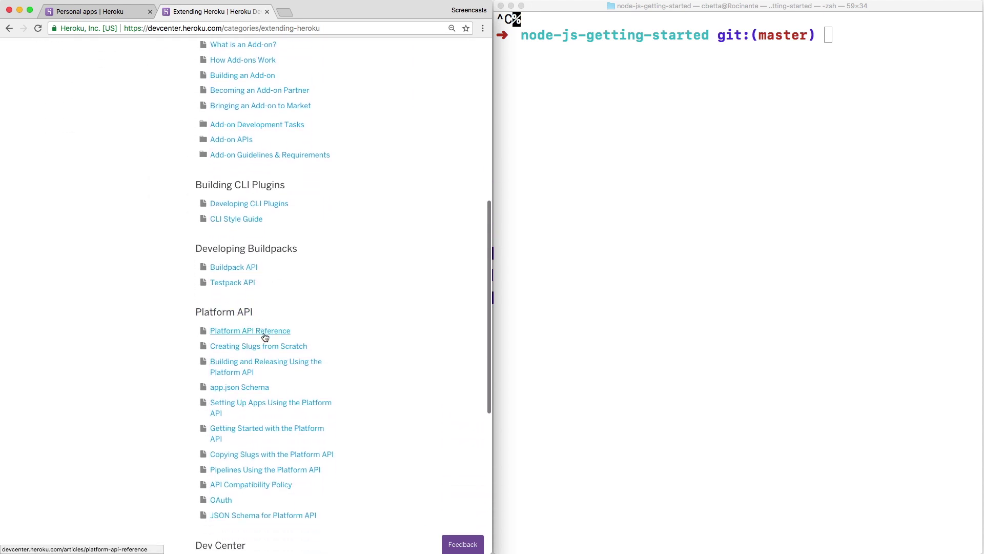
{"action": "left_click", "coordinate": [265, 337]}
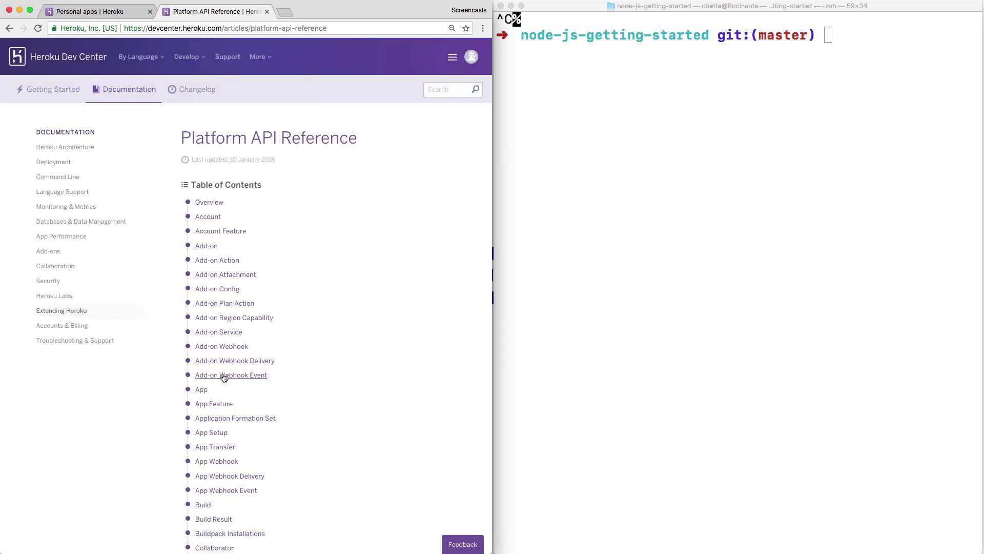
{"action": "left_click", "coordinate": [204, 390]}
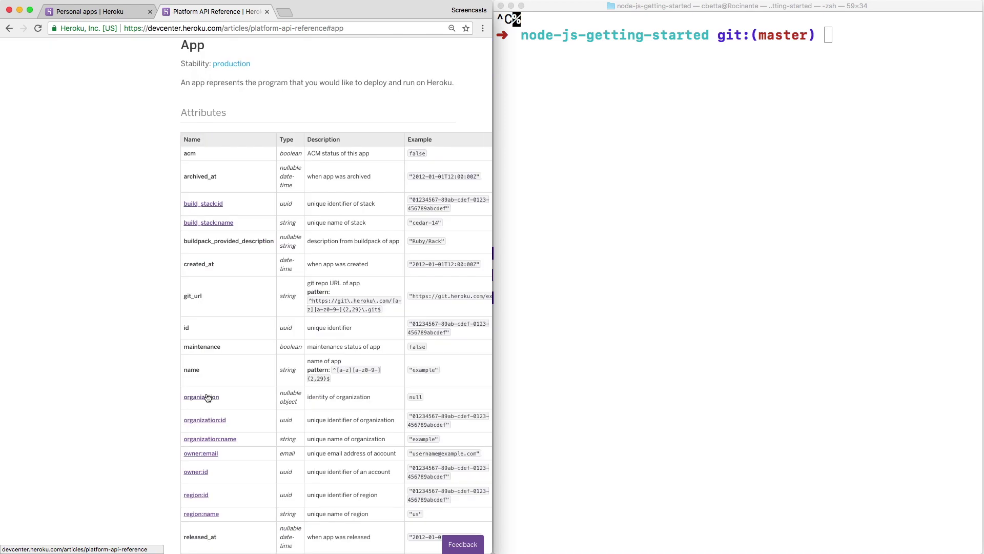
{"action": "scroll", "coordinate": [207, 398], "scroll_direction": "down", "scroll_amount": 15}
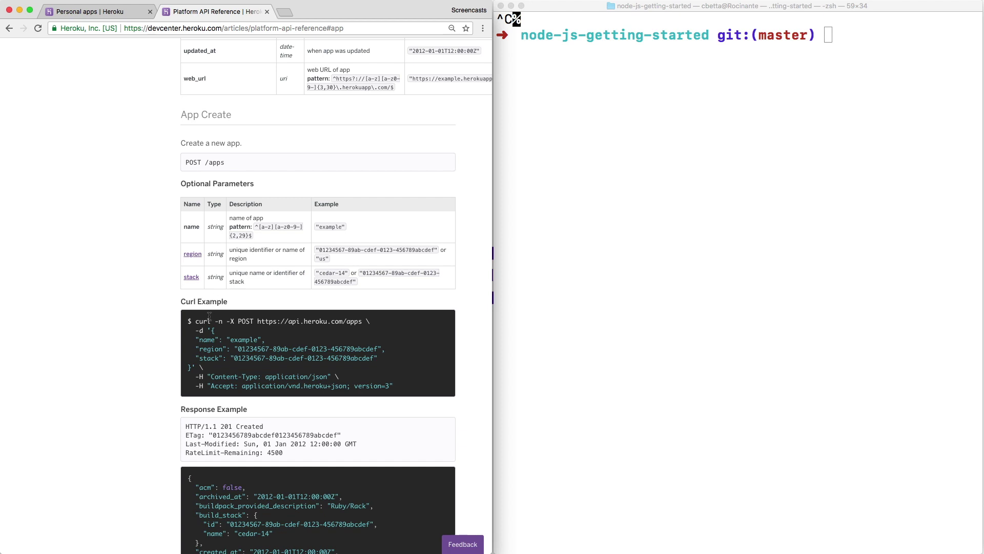
Paste the App Create curl example from the docs into Terminal and run it.
{"action": "left_click_drag", "start_coordinate": [195, 321], "coordinate": [423, 392]}
{"action": "key", "text": "super+c"}
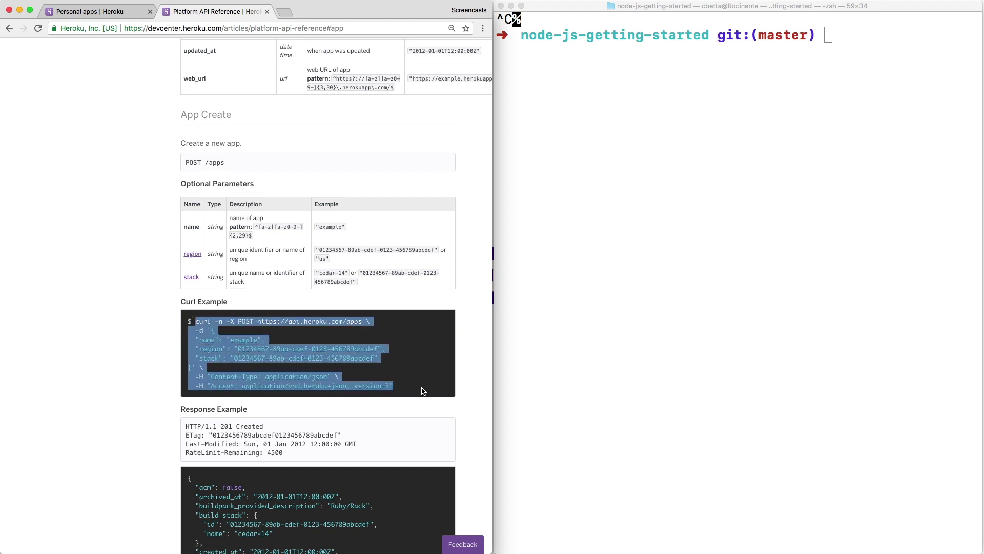
{"action": "left_click", "coordinate": [664, 308]}
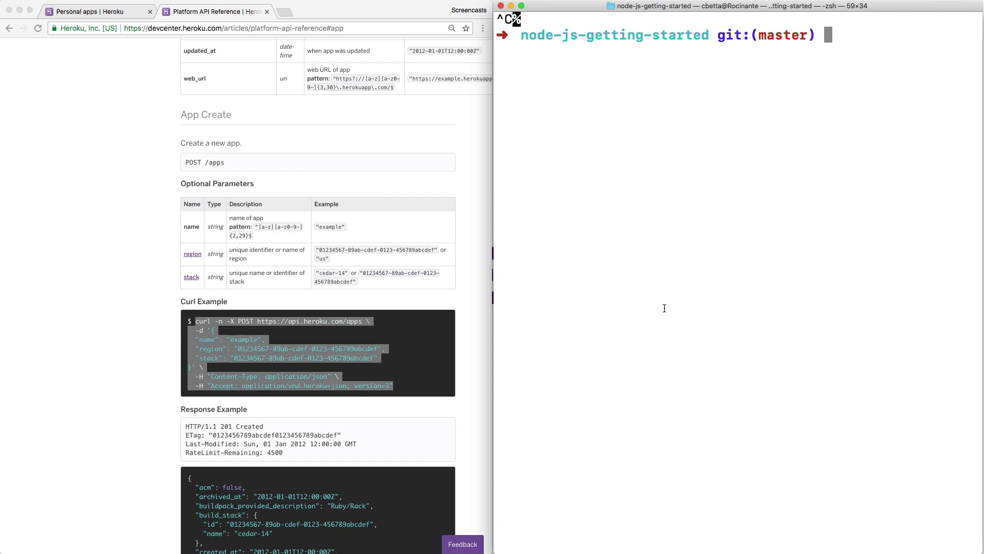
{"action": "key", "text": "super+v"}
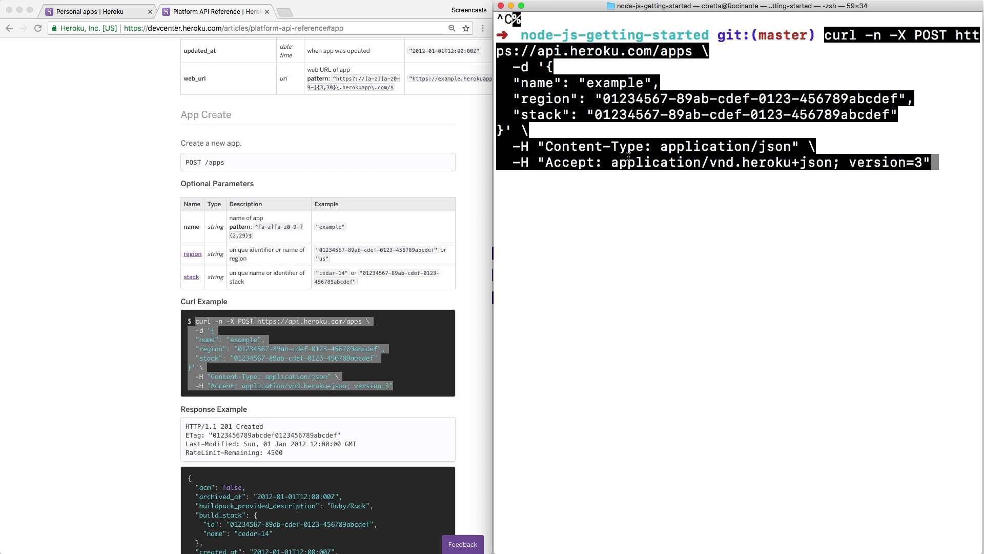
{"action": "key", "text": "Return"}
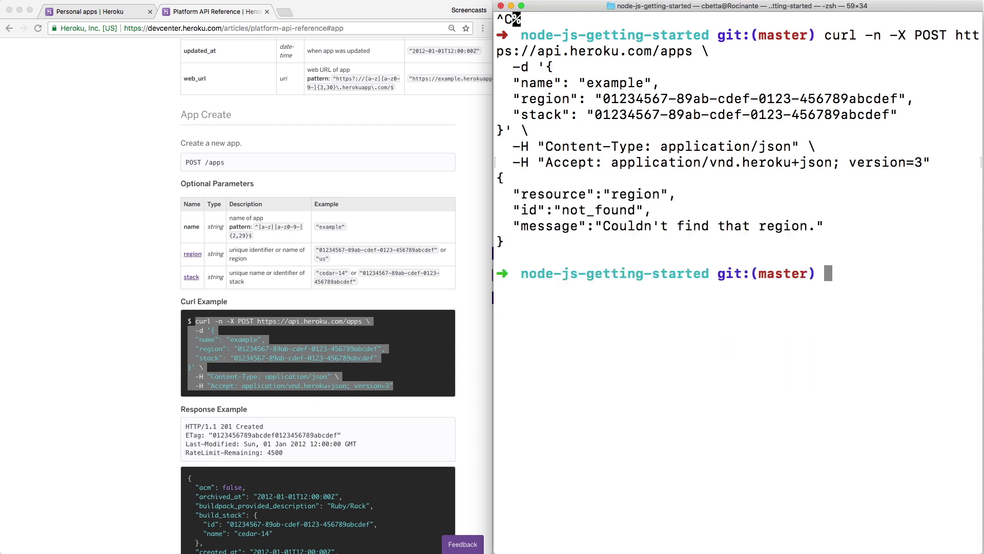
Recall the request and check the region parameter's example value and description in the docs.
{"action": "key", "text": "Up"}
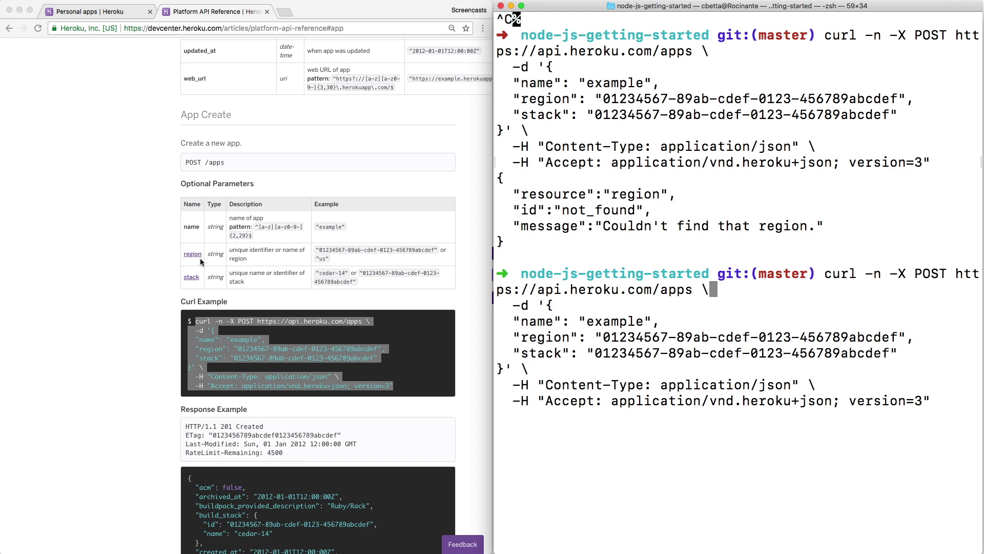
{"action": "triple_click", "coordinate": [331, 247]}
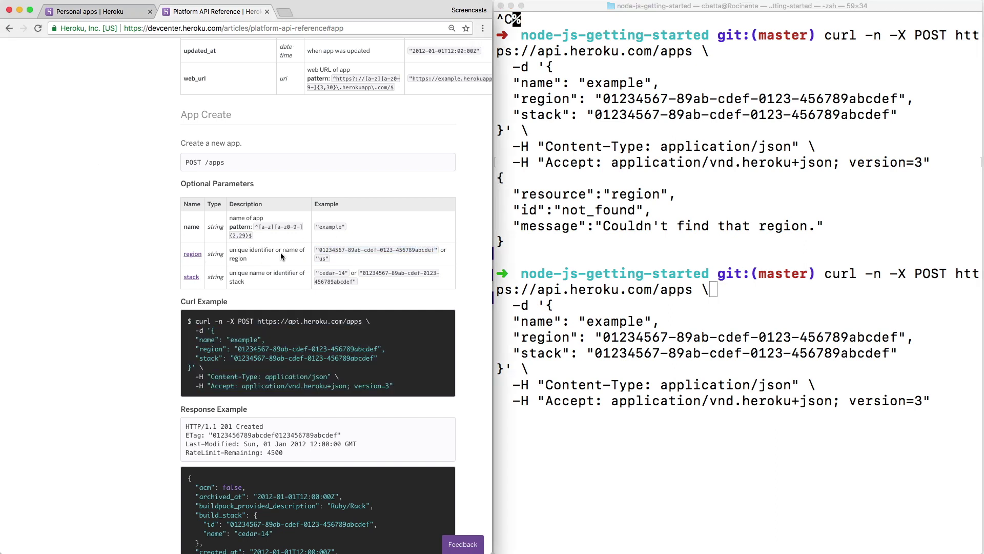
{"action": "triple_click", "coordinate": [281, 253]}
{"action": "left_click", "coordinate": [328, 257]}
{"action": "left_click", "coordinate": [606, 307]}
Rerun the request with region 'us', getting 'Couldn't find that stack.', and recall it for editing.
{"action": "key", "text": "Right"}
{"action": "key", "text": "Right"}
{"action": "key", "text": "Right"}
{"action": "key", "text": "Right"}
{"action": "key", "text": "Right"}
{"action": "key", "text": "Right"}
{"action": "key", "text": "Right"}
{"action": "key", "text": "Right"}
{"action": "key", "text": "Right"}
{"action": "key", "text": "Right"}
{"action": "key", "text": "Right"}
{"action": "key", "text": "Right"}
{"action": "key", "text": "Right"}
{"action": "key", "text": "Right"}
{"action": "key", "text": "Right"}
{"action": "key", "text": "Right"}
{"action": "key", "text": "Right"}
{"action": "key", "text": "Right"}
{"action": "key", "text": "Right"}
{"action": "key", "text": "Right"}
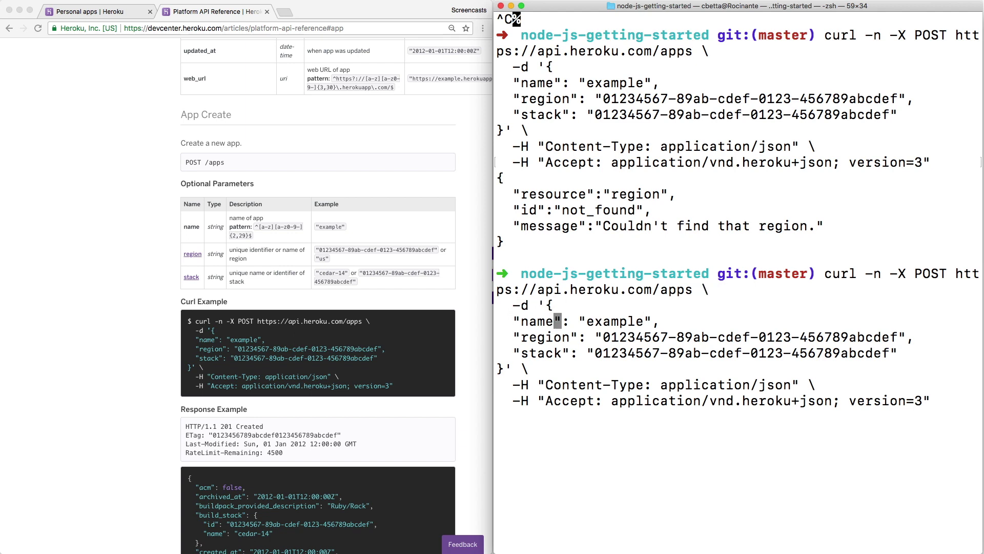
{"action": "key", "text": "Right"}
{"action": "key", "text": "Right"}
{"action": "key", "text": "Right"}
{"action": "key", "text": "Right"}
{"action": "key", "text": "Right"}
{"action": "key", "text": "Right"}
{"action": "key", "text": "Right"}
{"action": "key", "text": "Right"}
{"action": "key", "text": "Right"}
{"action": "key", "text": "Right"}
{"action": "key", "text": "Right"}
{"action": "key", "text": "Right"}
{"action": "key", "text": "Right"}
{"action": "key", "text": "Right"}
{"action": "key", "text": "Right"}
{"action": "key", "text": "Right"}
{"action": "key", "text": "Right"}
{"action": "key", "text": "Right"}
{"action": "key", "text": "Right"}
{"action": "key", "text": "Right"}
{"action": "key", "text": "BackSpace"}
{"action": "key", "text": "BackSpace"}
{"action": "key", "text": "BackSpace"}
{"action": "key", "text": "BackSpace"}
{"action": "key", "text": "BackSpace"}
{"action": "key", "text": "BackSpace"}
{"action": "key", "text": "BackSpace"}
{"action": "key", "text": "BackSpace"}
{"action": "key", "text": "BackSpace"}
{"action": "key", "text": "BackSpace"}
{"action": "key", "text": "BackSpace"}
{"action": "key", "text": "BackSpace"}
{"action": "key", "text": "BackSpace"}
{"action": "key", "text": "BackSpace"}
{"action": "key", "text": "BackSpace"}
{"action": "key", "text": "BackSpace"}
{"action": "key", "text": "BackSpace"}
{"action": "key", "text": "BackSpace"}
{"action": "key", "text": "BackSpace"}
{"action": "key", "text": "BackSpace"}
{"action": "key", "text": "BackSpace"}
{"action": "key", "text": "BackSpace"}
{"action": "key", "text": "BackSpace"}
{"action": "key", "text": "BackSpace"}
{"action": "key", "text": "BackSpace"}
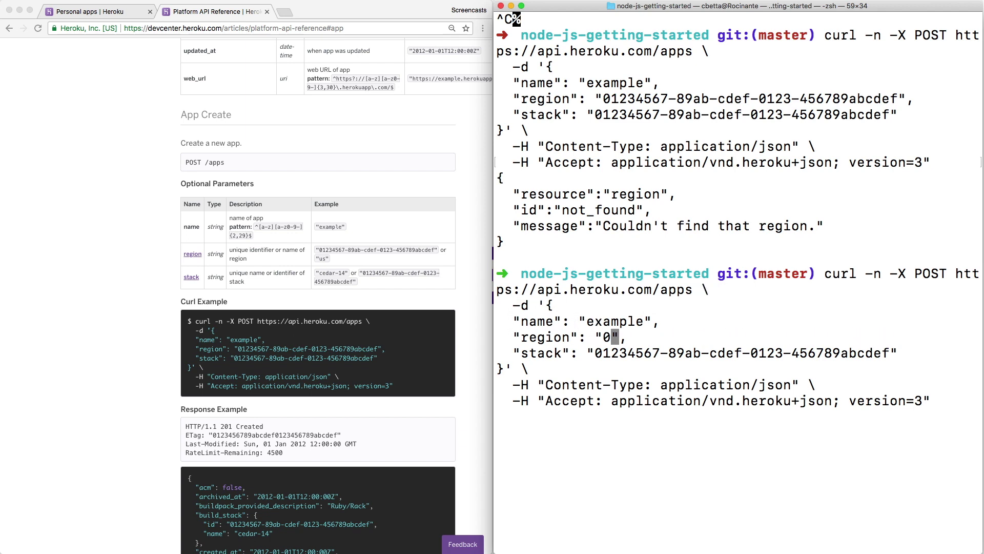
{"action": "type", "text": "us"}
{"action": "key", "text": "Return"}
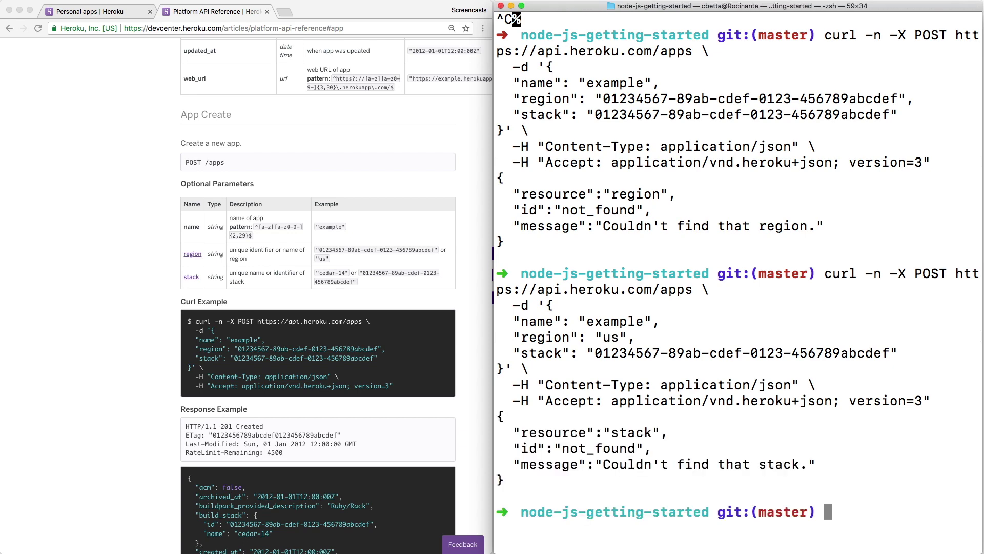
{"action": "key", "text": "Up"}
{"action": "key", "text": "alt+Left"}
{"action": "key", "text": "alt+Left"}
{"action": "key", "text": "alt+Left"}
{"action": "key", "text": "alt+Left"}
{"action": "key", "text": "alt+Left"}
{"action": "key", "text": "alt+Left"}
{"action": "key", "text": "alt+Left"}
{"action": "key", "text": "alt+Left"}
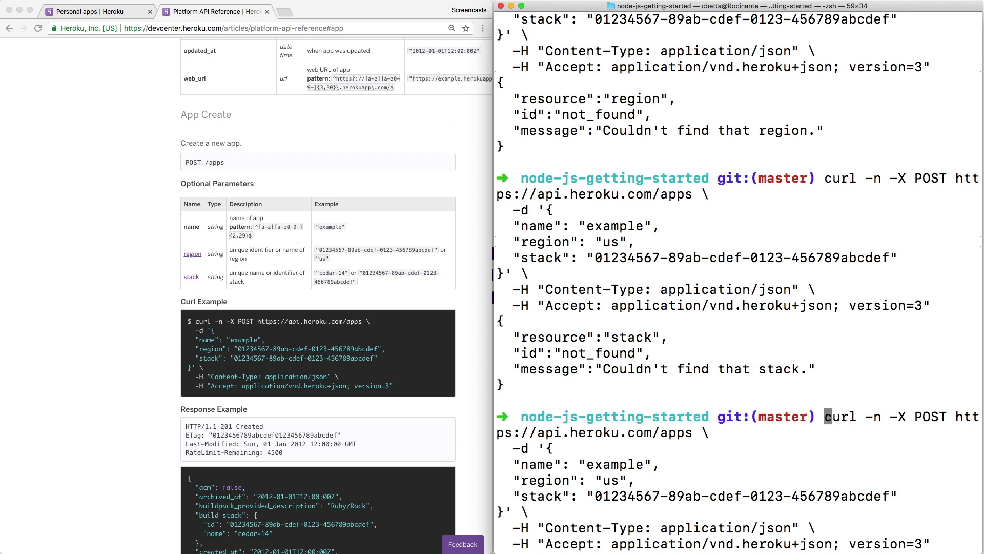
Copy cedar-14 from the docs into the request's stack field and run it.
{"action": "double_click", "coordinate": [342, 273]}
{"action": "left_click_drag", "start_coordinate": [319, 273], "coordinate": [347, 272]}
{"action": "key", "text": "super+c"}
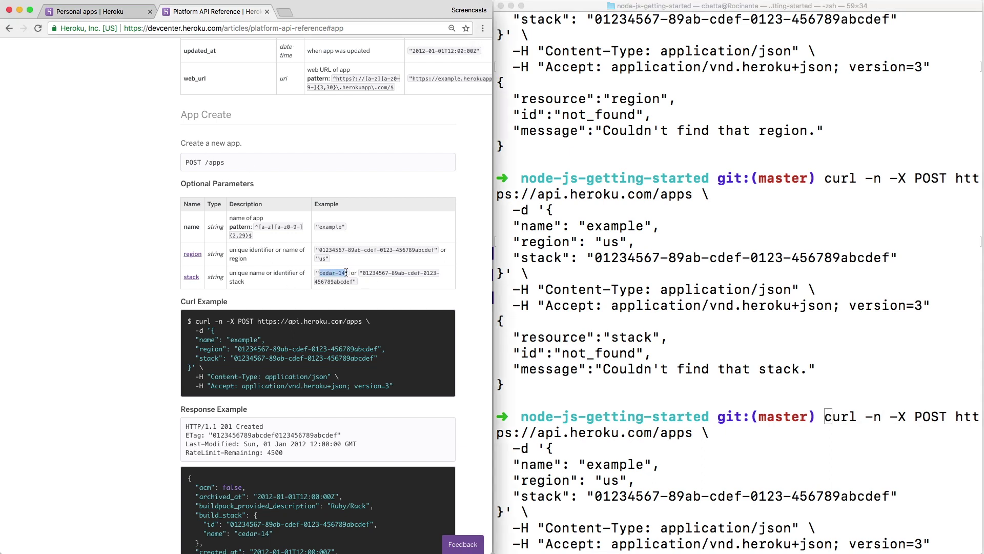
{"action": "key", "text": "super+Tab"}
{"action": "key", "text": "Right"}
{"action": "key", "text": "Right"}
{"action": "key", "text": "Right"}
{"action": "key", "text": "Right"}
{"action": "key", "text": "Right"}
{"action": "key", "text": "Right"}
{"action": "key", "text": "Right"}
{"action": "key", "text": "Right"}
{"action": "key", "text": "Right"}
{"action": "key", "text": "Right"}
{"action": "key", "text": "Right"}
{"action": "key", "text": "alt+Right"}
{"action": "key", "text": "alt+Right"}
{"action": "key", "text": "alt+Right"}
{"action": "key", "text": "alt+Right"}
{"action": "key", "text": "alt+Right"}
{"action": "key", "text": "alt+Right"}
{"action": "key", "text": "alt+Right"}
{"action": "key", "text": "alt+Right"}
{"action": "key", "text": "alt+Right"}
{"action": "key", "text": "alt+Right"}
{"action": "key", "text": "alt+Right"}
{"action": "key", "text": "alt+Right"}
{"action": "key", "text": "alt+Right"}
{"action": "key", "text": "alt+Right"}
{"action": "key", "text": "alt+Right"}
{"action": "key", "text": "alt+Right"}
{"action": "key", "text": "Right"}
{"action": "key", "text": "Right"}
{"action": "key", "text": "Right"}
{"action": "key", "text": "Right"}
{"action": "key", "text": "Right"}
{"action": "key", "text": "Right"}
{"action": "key", "text": "Right"}
{"action": "key", "text": "Right"}
{"action": "key", "text": "Right"}
{"action": "key", "text": "Right"}
{"action": "key", "text": "BackSpace"}
{"action": "key", "text": "BackSpace"}
{"action": "key", "text": "BackSpace"}
{"action": "key", "text": "BackSpace"}
{"action": "key", "text": "BackSpace"}
{"action": "key", "text": "BackSpace"}
{"action": "key", "text": "BackSpace"}
{"action": "key", "text": "BackSpace"}
{"action": "key", "text": "BackSpace"}
{"action": "key", "text": "BackSpace"}
{"action": "key", "text": "BackSpace"}
{"action": "key", "text": "BackSpace"}
{"action": "key", "text": "BackSpace"}
{"action": "key", "text": "BackSpace"}
{"action": "key", "text": "BackSpace"}
{"action": "key", "text": "BackSpace"}
{"action": "key", "text": "BackSpace"}
{"action": "key", "text": "BackSpace"}
{"action": "key", "text": "BackSpace"}
{"action": "key", "text": "BackSpace"}
{"action": "key", "text": "BackSpace"}
{"action": "key", "text": "BackSpace"}
{"action": "key", "text": "BackSpace"}
{"action": "key", "text": "BackSpace"}
{"action": "key", "text": "BackSpace"}
{"action": "key", "text": "BackSpace"}
{"action": "key", "text": "BackSpace"}
{"action": "key", "text": "BackSpace"}
{"action": "key", "text": "super+v"}
{"action": "key", "text": "Return"}
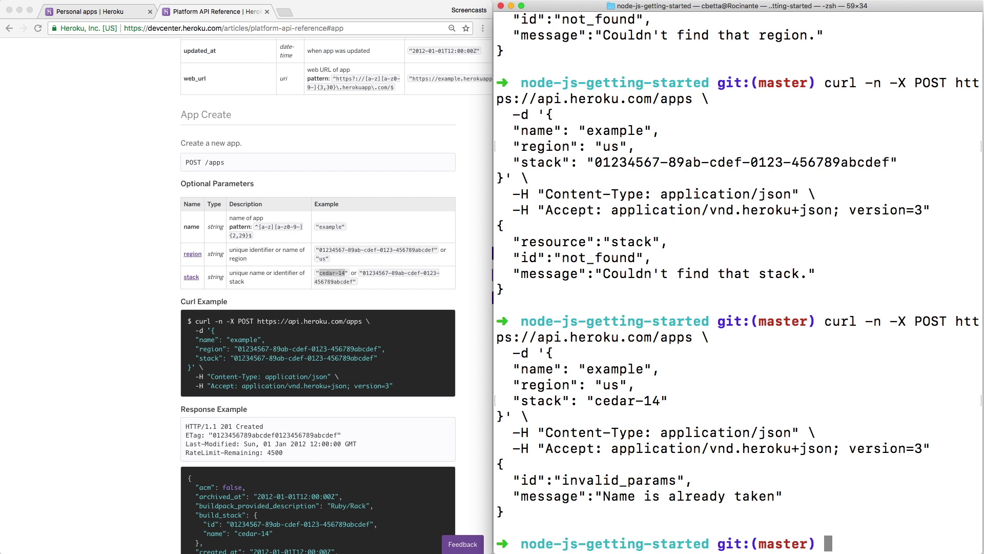
Rerun the request with app name 'betta-heroku-1', creating the app, and select its web_url.
{"action": "key", "text": "ctrl+l"}
{"action": "key", "text": "Up"}
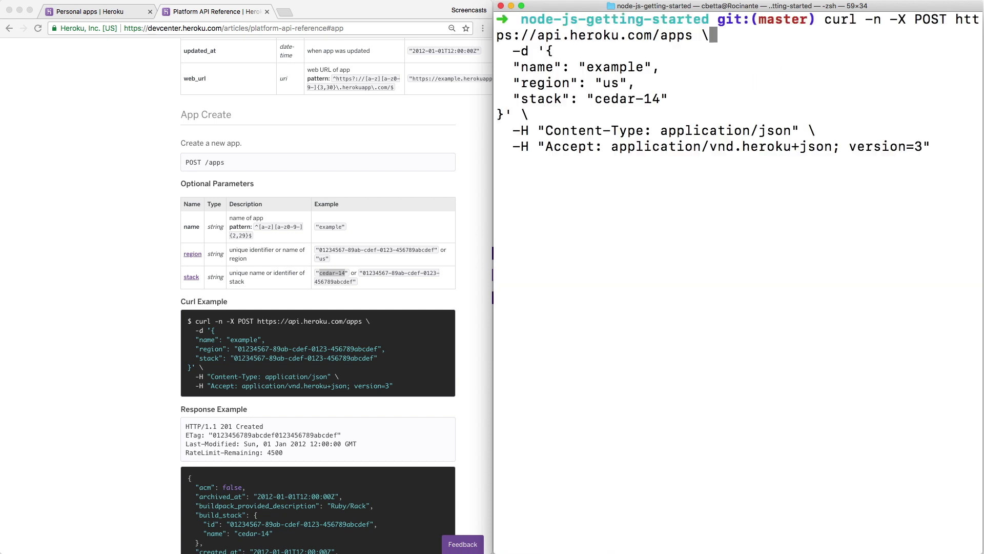
{"action": "key", "text": "Right"}
{"action": "key", "text": "Right"}
{"action": "key", "text": "Right"}
{"action": "key", "text": "Right"}
{"action": "key", "text": "Right"}
{"action": "key", "text": "Right"}
{"action": "key", "text": "Right"}
{"action": "key", "text": "Right"}
{"action": "key", "text": "Right"}
{"action": "key", "text": "Right"}
{"action": "key", "text": "Right"}
{"action": "key", "text": "Right"}
{"action": "key", "text": "Right"}
{"action": "key", "text": "Right"}
{"action": "key", "text": "Right"}
{"action": "key", "text": "Right"}
{"action": "key", "text": "Right"}
{"action": "key", "text": "Right"}
{"action": "key", "text": "Right"}
{"action": "key", "text": "Right"}
{"action": "key", "text": "BackSpace"}
{"action": "key", "text": "BackSpace"}
{"action": "key", "text": "BackSpace"}
{"action": "key", "text": "BackSpace"}
{"action": "key", "text": "BackSpace"}
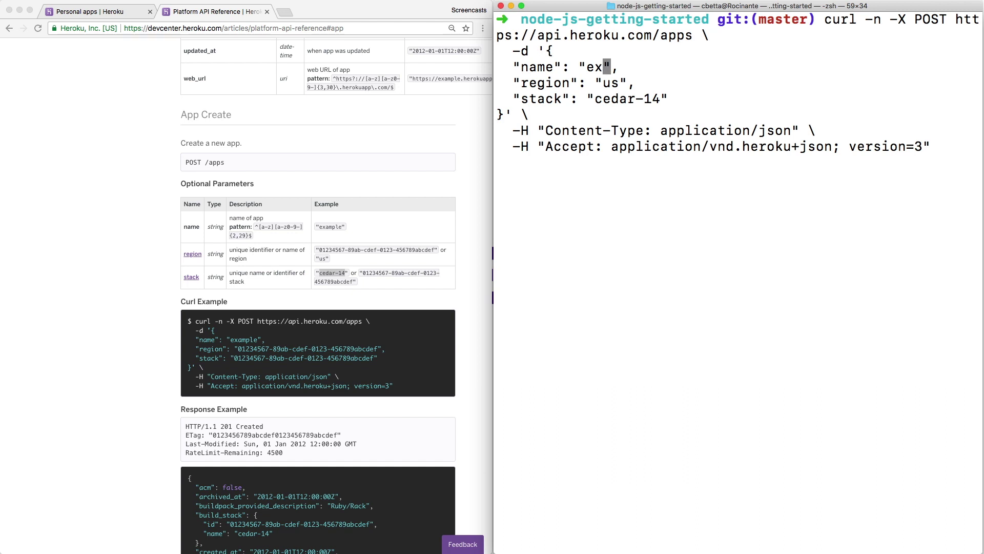
{"action": "key", "text": "BackSpace"}
{"action": "key", "text": "BackSpace"}
{"action": "type", "text": "betta-her"}
{"action": "type", "text": "oku-1"}
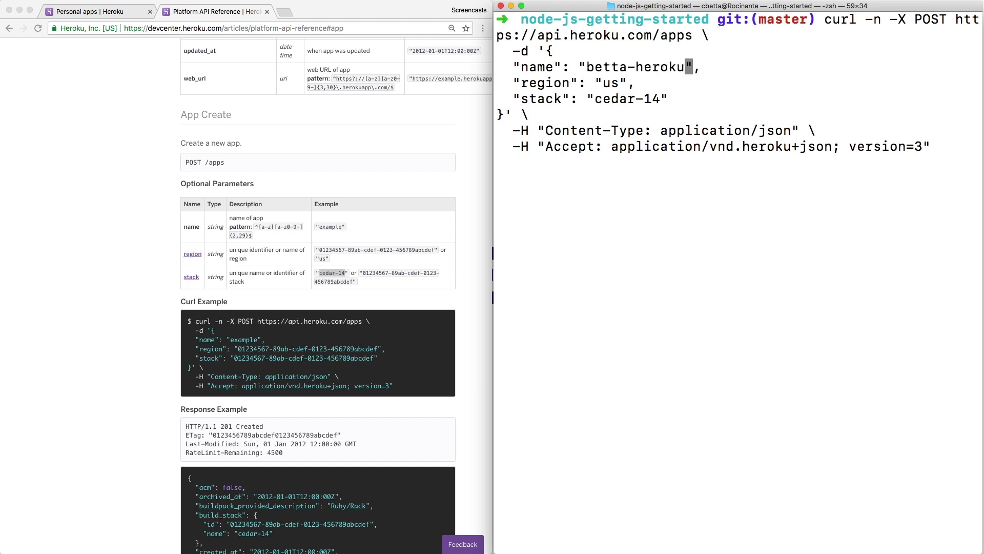
{"action": "key", "text": "Return"}
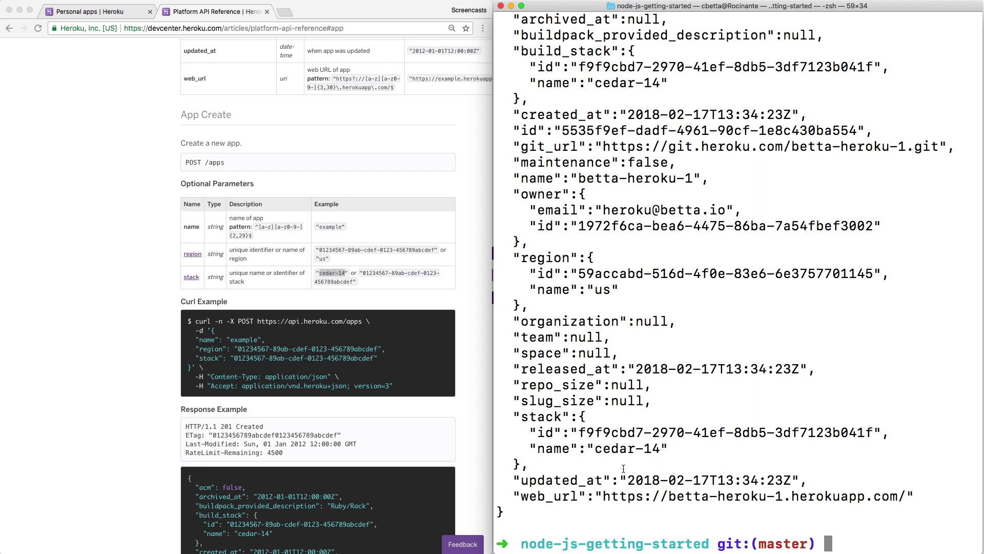
{"action": "left_click_drag", "start_coordinate": [600, 493], "coordinate": [907, 496]}
Open betta-heroku-1's web URL in a new Chrome tab to view its welcome page, then close it.
{"action": "key", "text": "super+c"}
{"action": "left_click", "coordinate": [330, 378]}
{"action": "key", "text": "super+t"}
{"action": "key", "text": "super+v"}
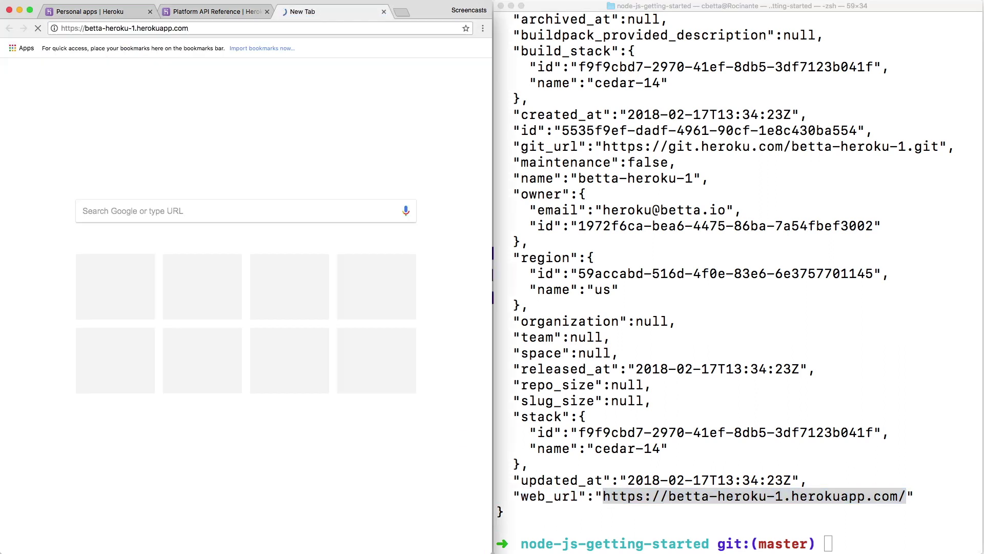
{"action": "key", "text": "Return"}
{"action": "key", "text": "super+w"}
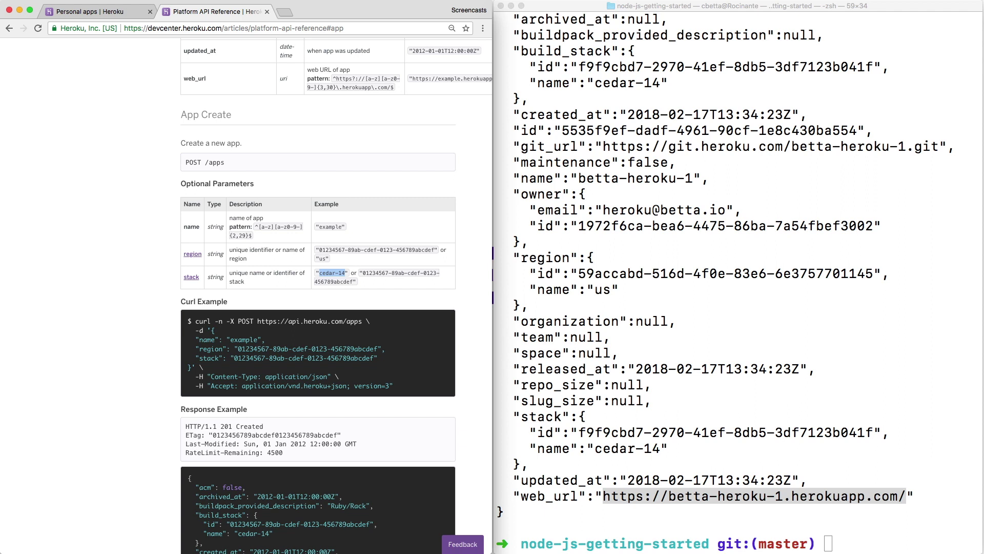
Clear Terminal, paste the app-creation curl command and run it again.
{"action": "left_click", "coordinate": [842, 299]}
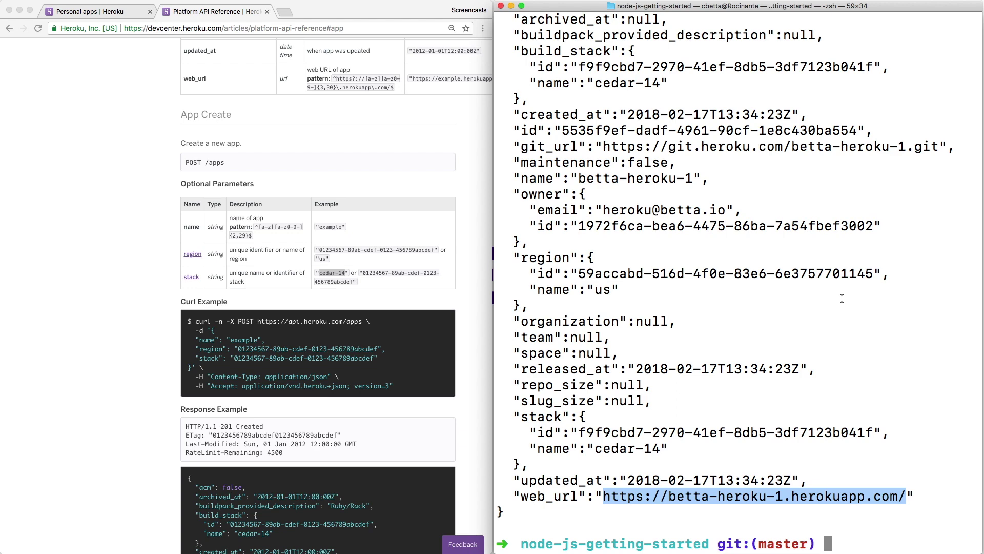
{"action": "key", "text": "super+k"}
{"action": "key", "text": "super+v"}
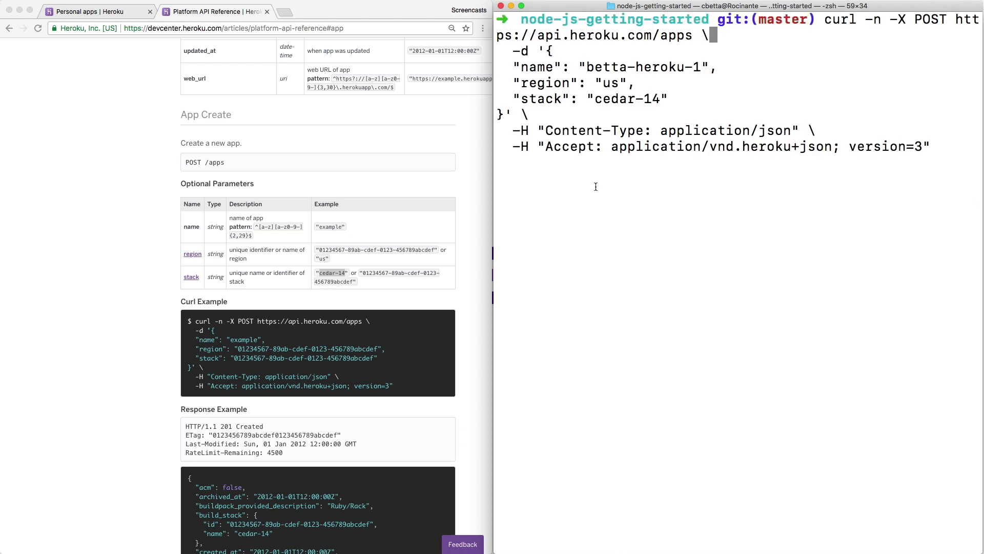
{"action": "triple_click", "coordinate": [609, 194]}
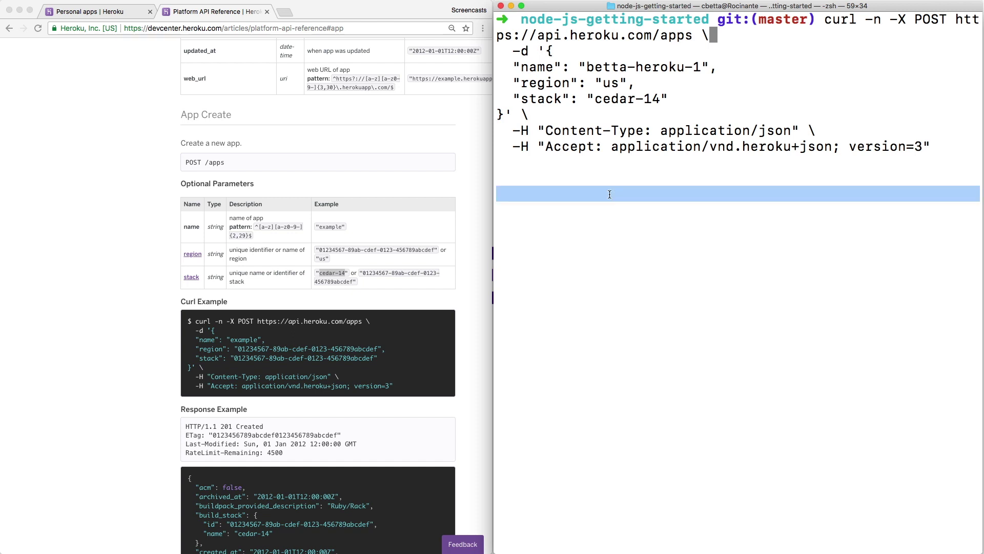
{"action": "key", "text": "Return"}
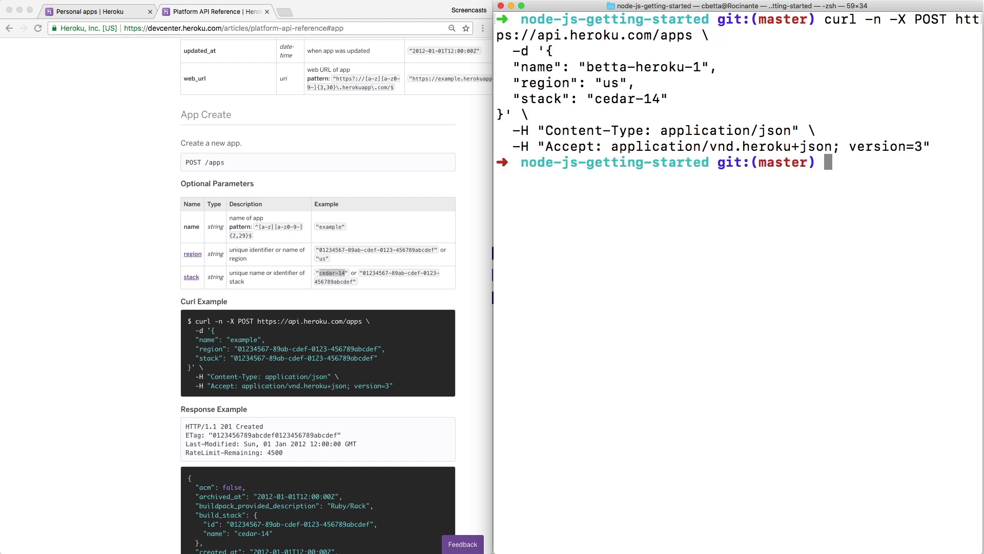
Run ls ~/.netrc and cat ~/.netrc to show the api.heroku.com and git.heroku.com entries.
{"action": "type", "text": "heroku lo"}
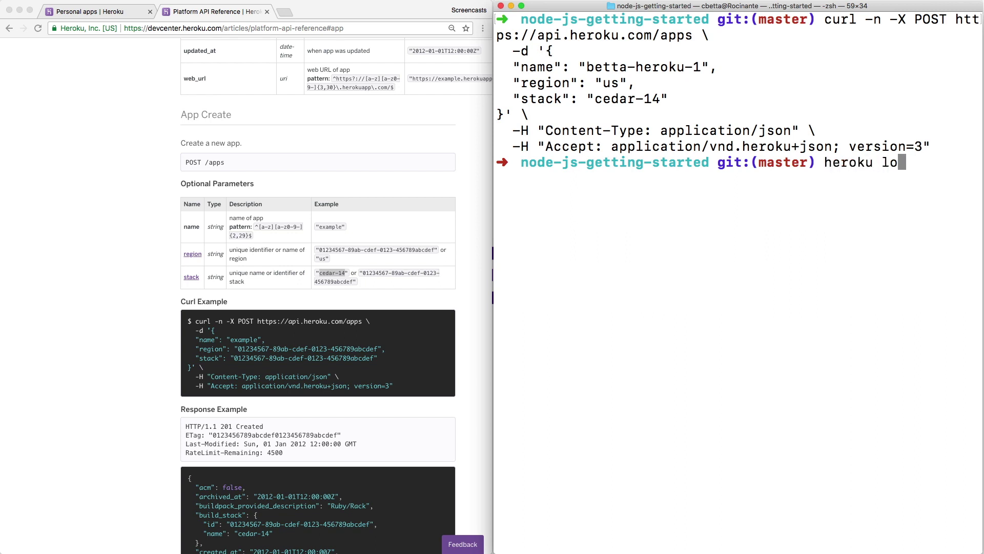
{"action": "type", "text": "gin"}
{"action": "key", "text": "BackSpace"}
{"action": "key", "text": "BackSpace"}
{"action": "key", "text": "BackSpace"}
{"action": "key", "text": "BackSpace"}
{"action": "key", "text": "BackSpace"}
{"action": "key", "text": "BackSpace"}
{"action": "key", "text": "BackSpace"}
{"action": "key", "text": "BackSpace"}
{"action": "key", "text": "BackSpace"}
{"action": "key", "text": "BackSpace"}
{"action": "key", "text": "BackSpace"}
{"action": "key", "text": "BackSpace"}
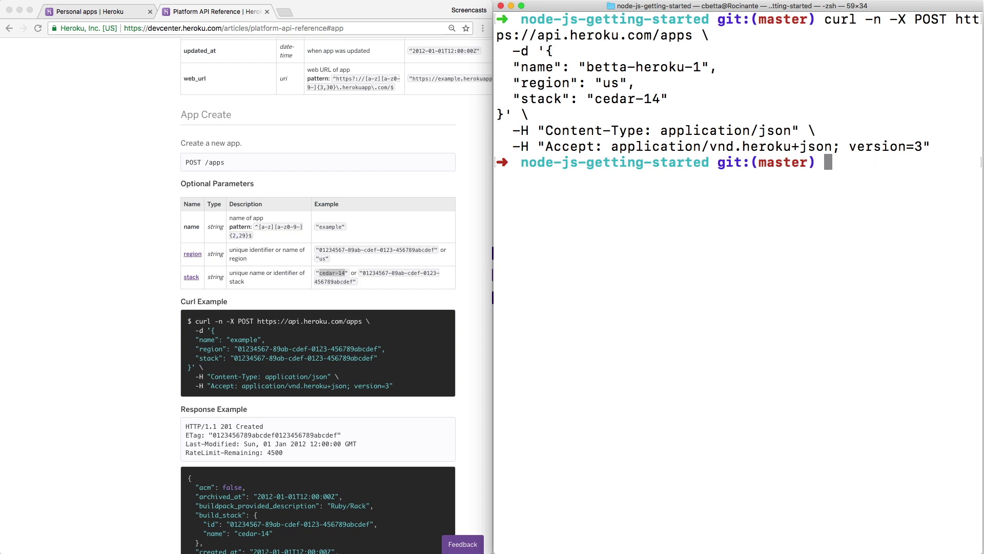
{"action": "type", "text": "ls ~/.netrc"}
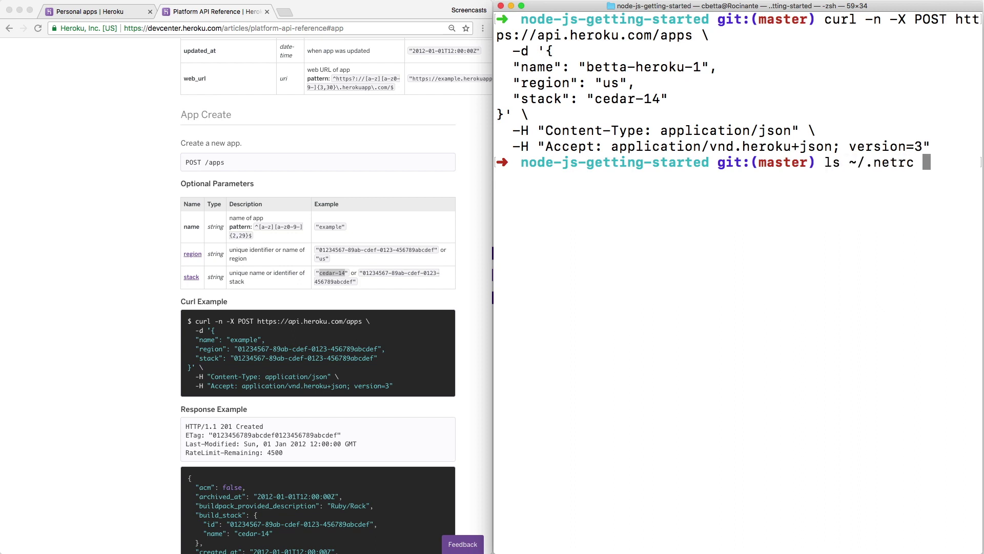
{"action": "key", "text": "Return"}
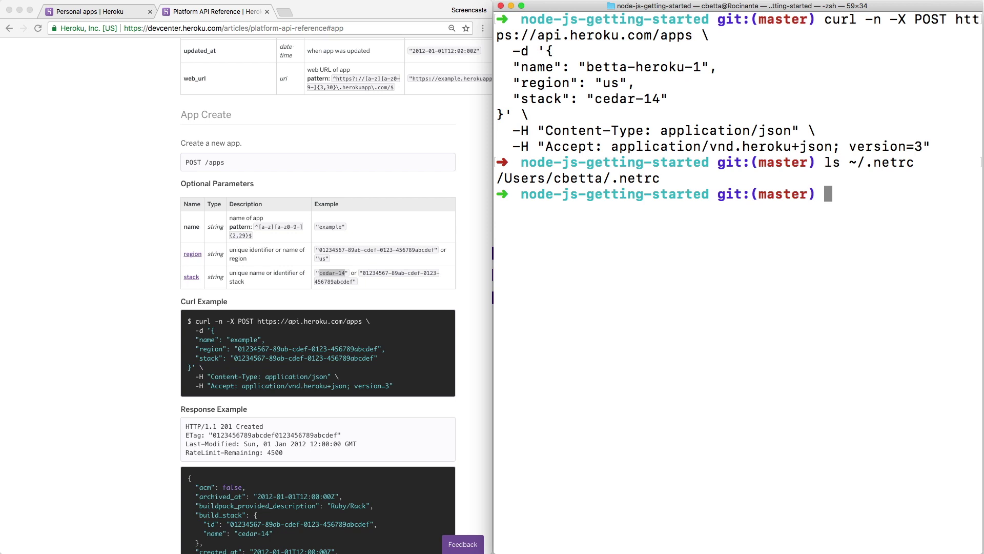
{"action": "type", "text": "cat ~/.netrc"}
{"action": "key", "text": "Return"}
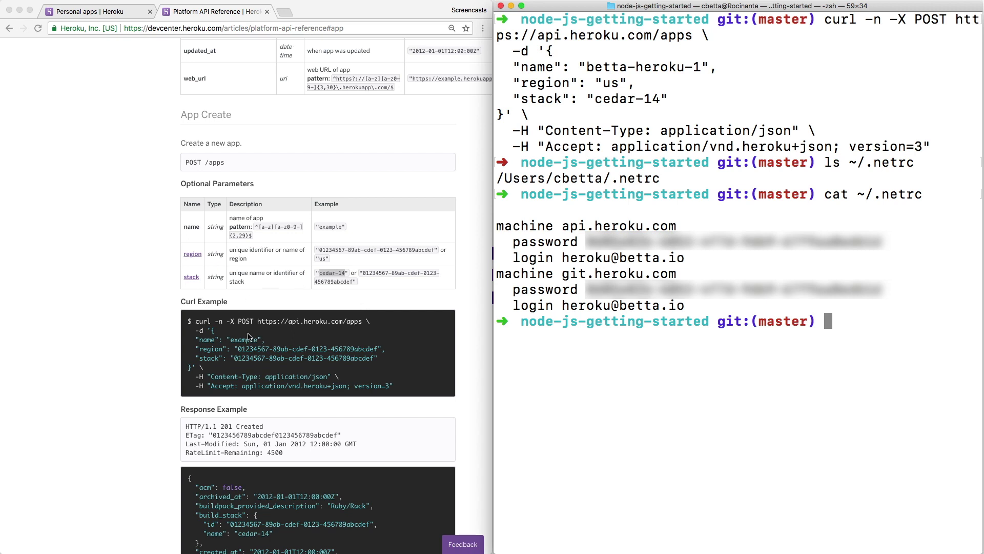
Scroll the Platform API Reference past App Delete and back, then select the full App Create curl example.
{"action": "scroll", "coordinate": [249, 336], "scroll_direction": "down", "scroll_amount": 2}
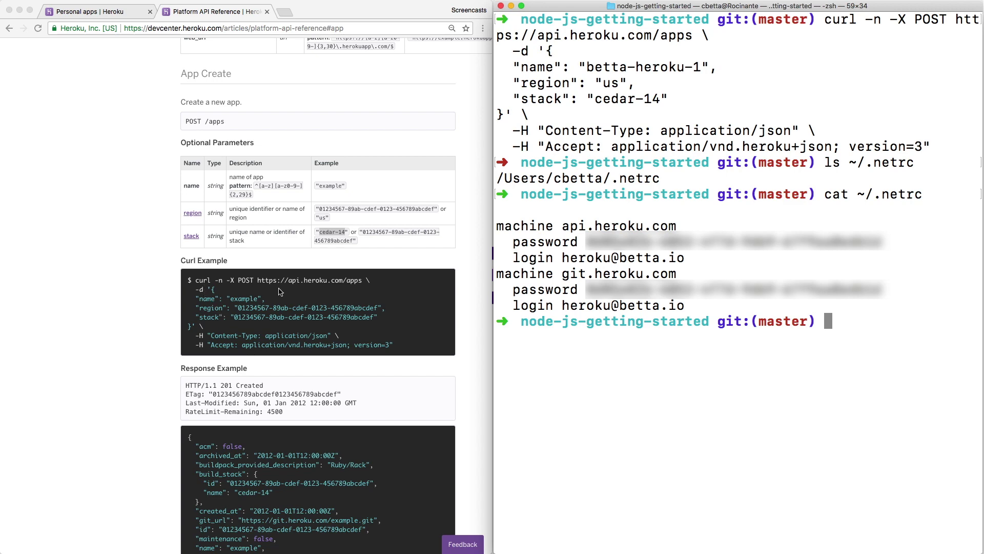
{"action": "scroll", "coordinate": [393, 348], "scroll_direction": "down", "scroll_amount": 15}
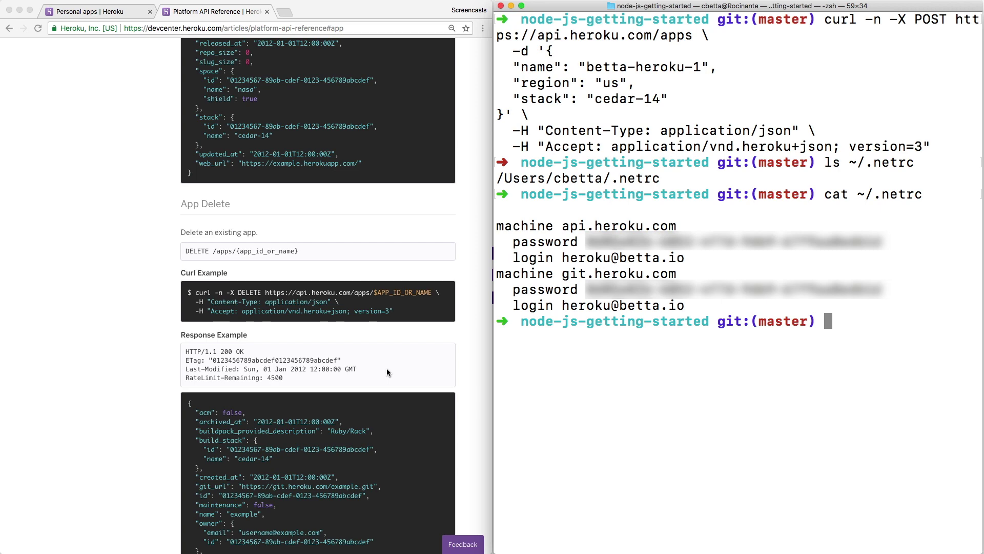
{"action": "scroll", "coordinate": [387, 372], "scroll_direction": "up", "scroll_amount": 12}
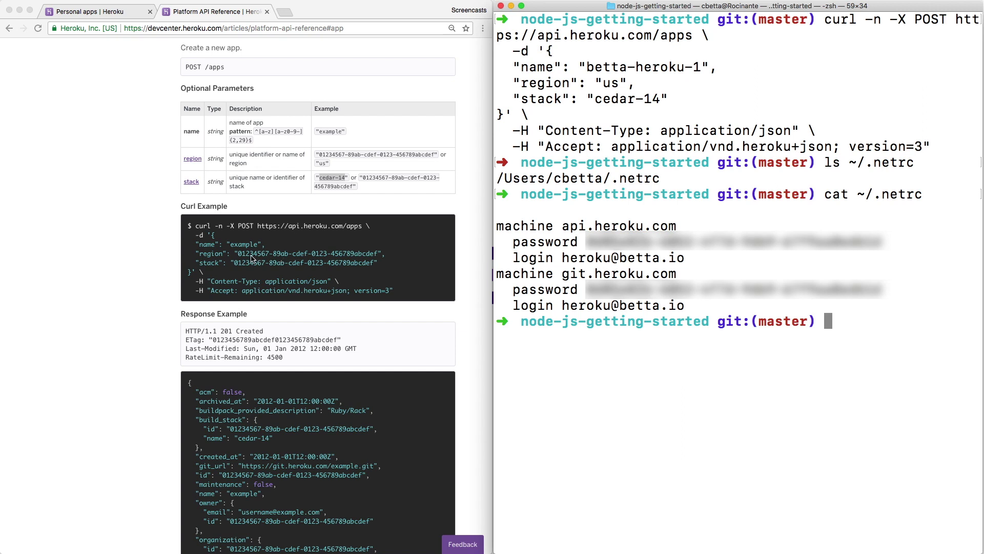
{"action": "left_click", "coordinate": [201, 229]}
{"action": "left_click_drag", "start_coordinate": [196, 227], "coordinate": [397, 292]}
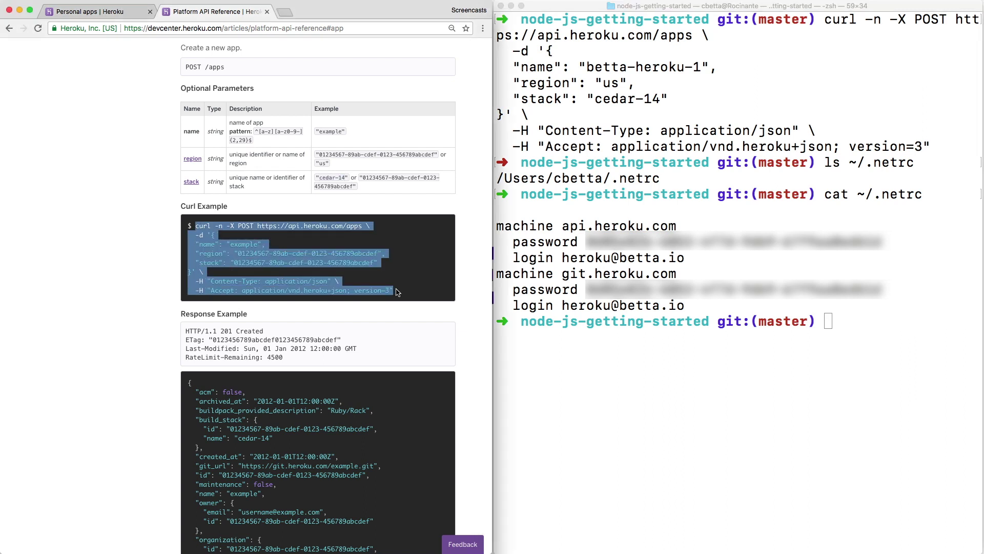